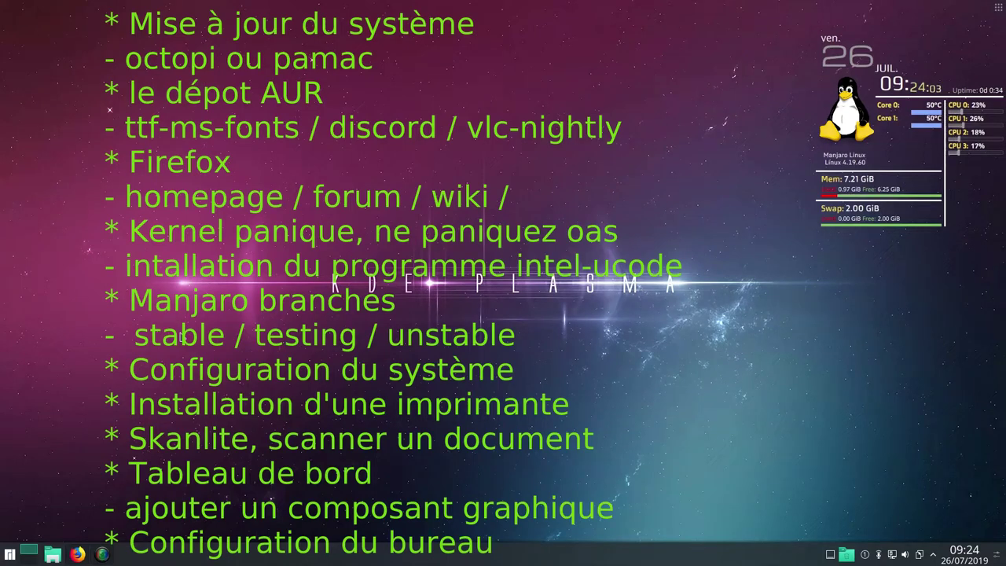
Open the KDE information centre to view the system's software and hardware details, and close it
{"action": "left_click", "coordinate": [10, 555]}
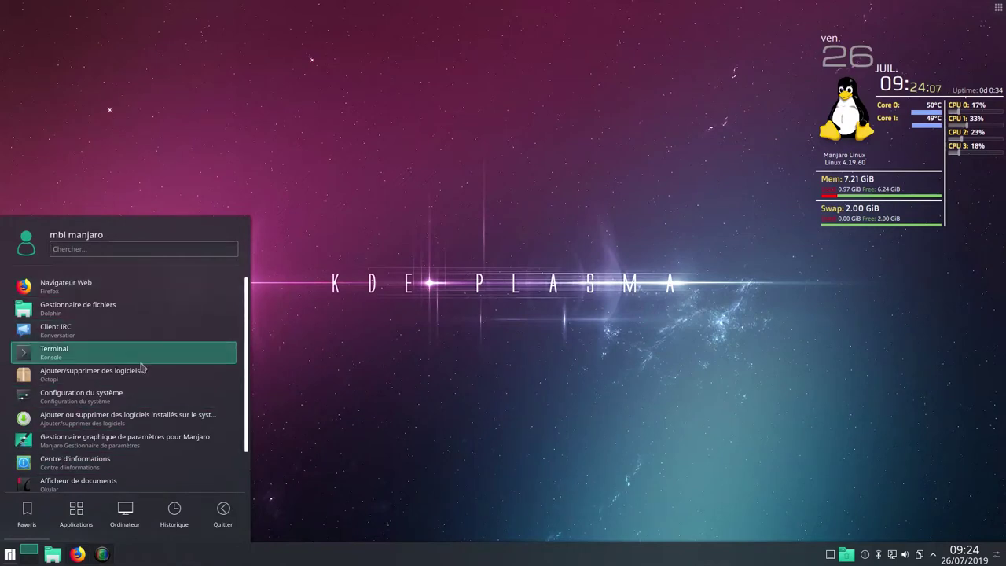
{"action": "left_click", "coordinate": [90, 466]}
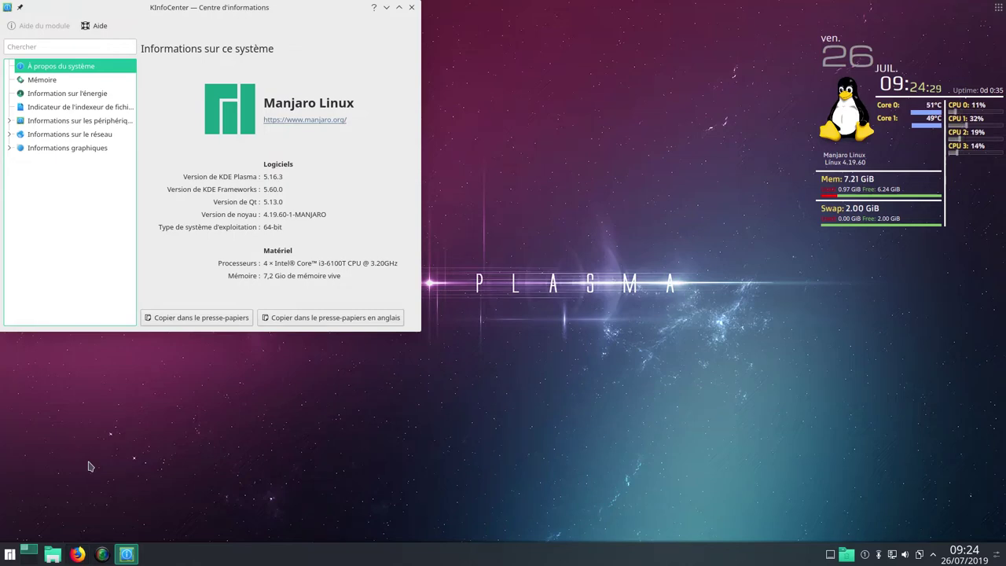
{"action": "left_click", "coordinate": [413, 8]}
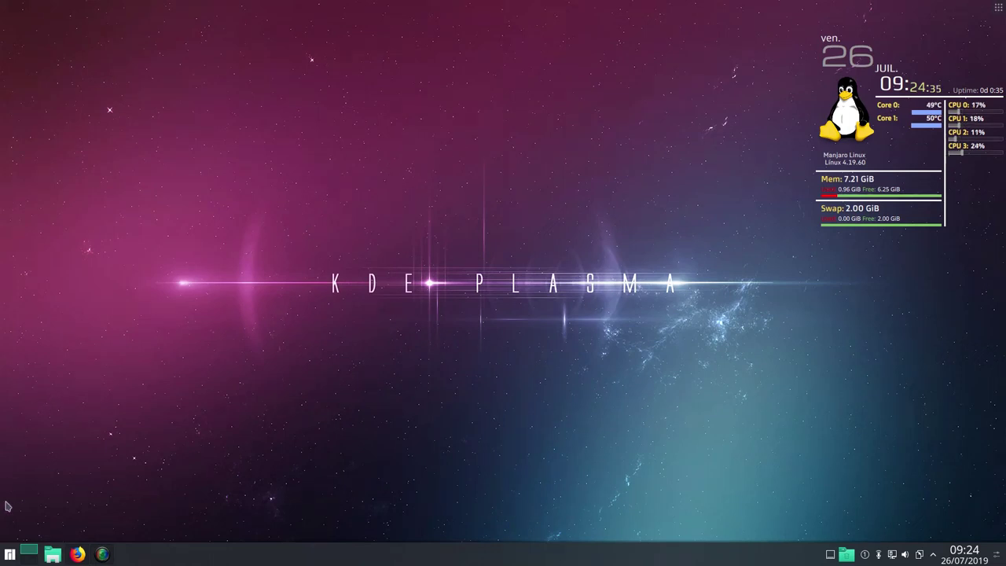
Launch the Octopi package manager and look through its available menu commands
{"action": "left_click", "coordinate": [9, 554]}
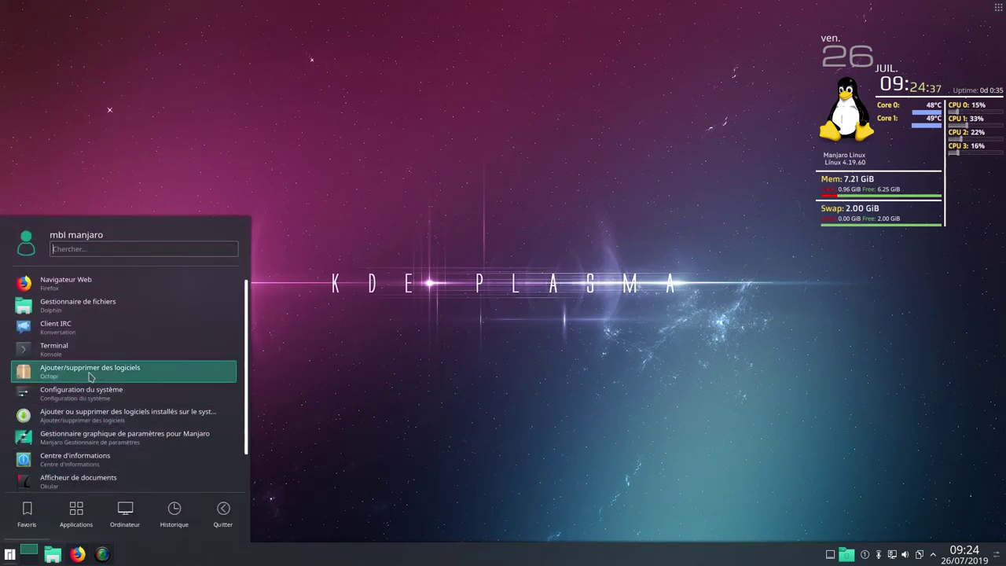
{"action": "left_click", "coordinate": [91, 377]}
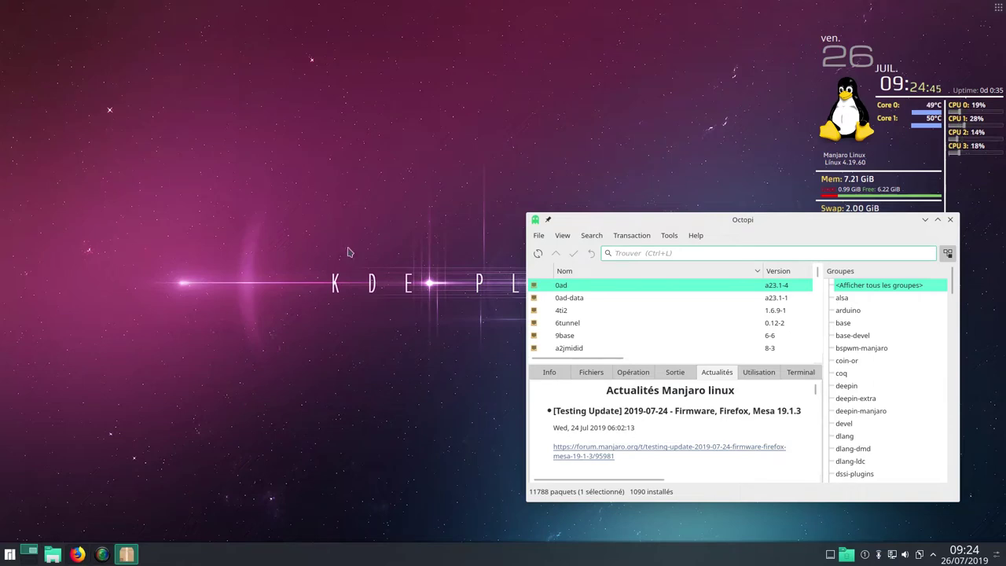
{"action": "left_click", "coordinate": [538, 236]}
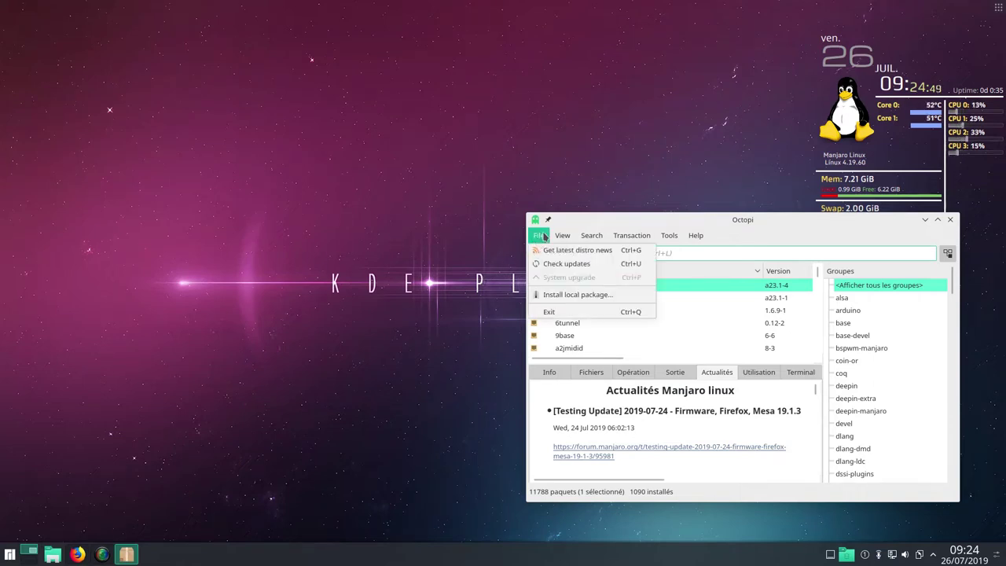
{"action": "mouse_move", "coordinate": [617, 240]}
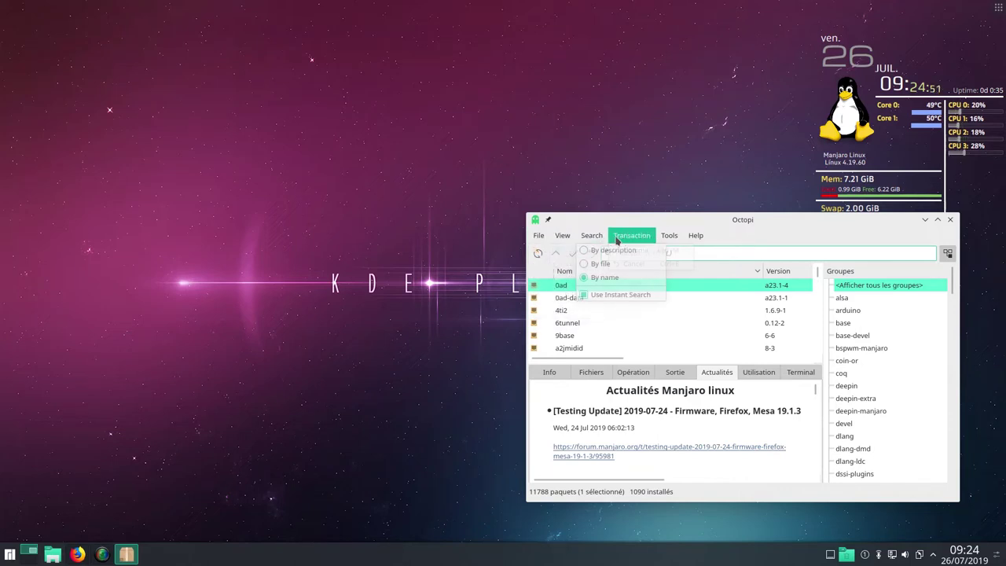
{"action": "mouse_move", "coordinate": [696, 235]}
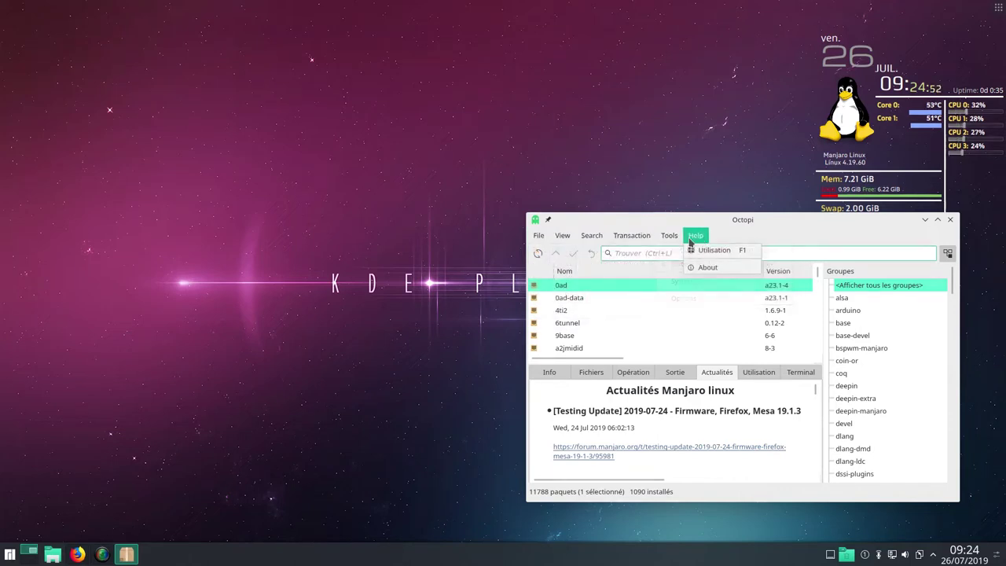
Examine the 0ad package's information and files, the pending operations and the Manjaro news in Octopi
{"action": "left_click", "coordinate": [562, 376]}
{"action": "left_click", "coordinate": [554, 375]}
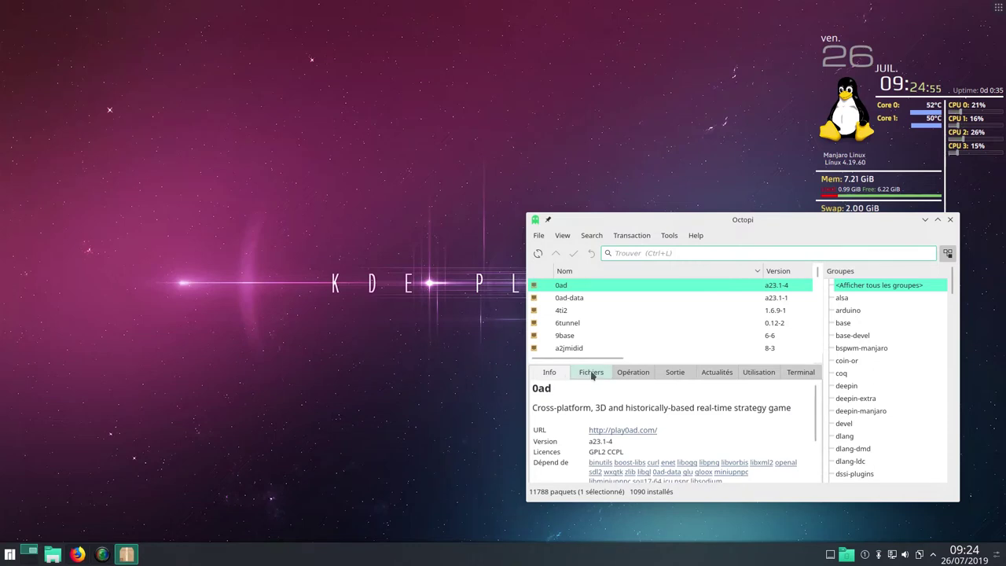
{"action": "left_click", "coordinate": [588, 376]}
{"action": "left_click", "coordinate": [643, 375]}
{"action": "left_click", "coordinate": [714, 376]}
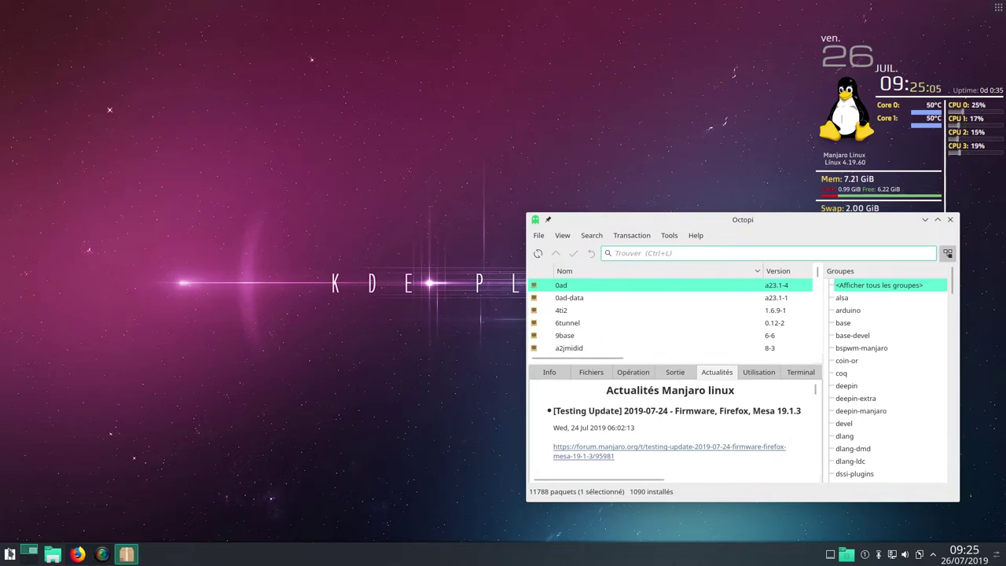
Launch the Pamac software manager, place its window beside Octopi, and close Octopi
{"action": "left_click", "coordinate": [9, 553]}
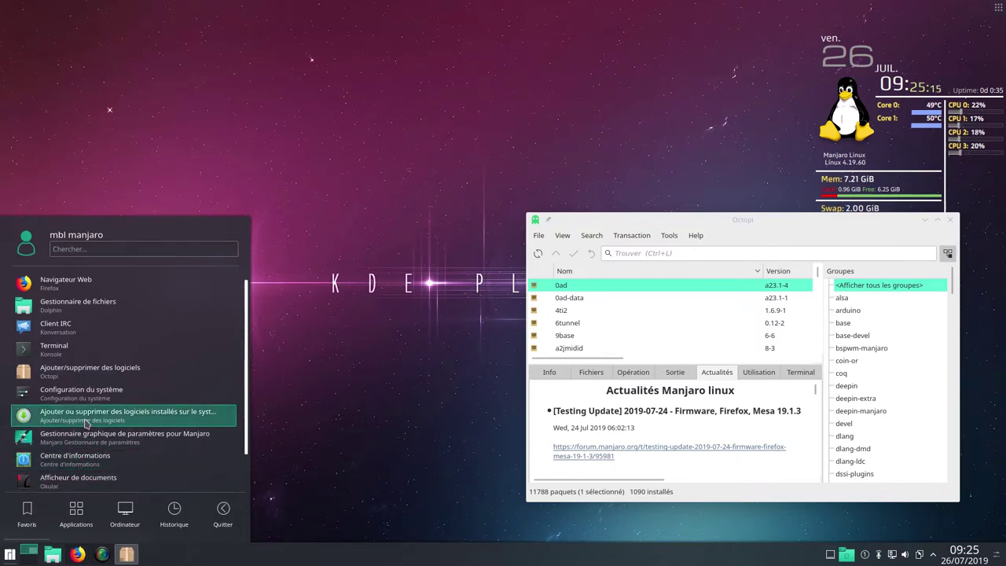
{"action": "left_click", "coordinate": [86, 415]}
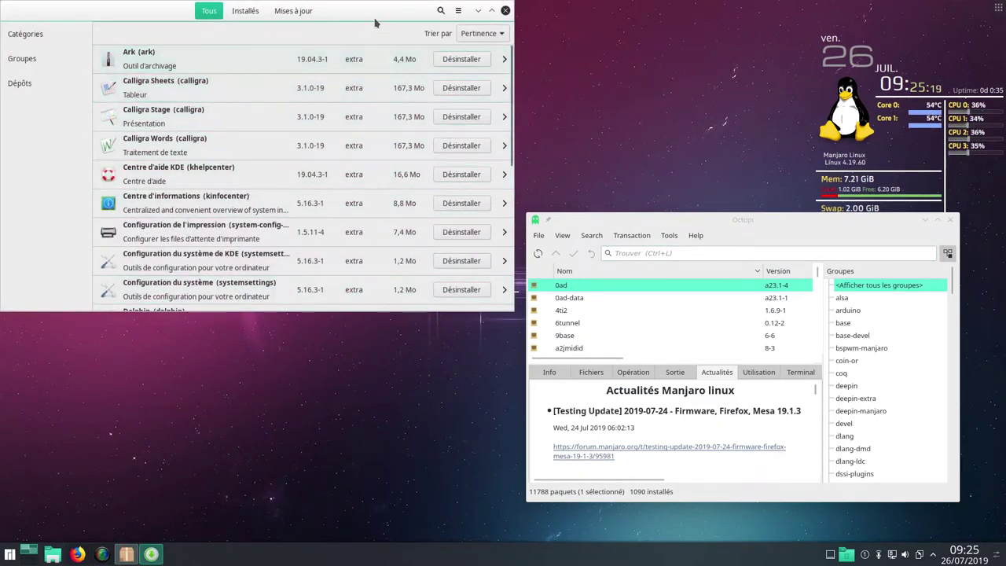
{"action": "left_click_drag", "start_coordinate": [365, 3], "coordinate": [374, 204]}
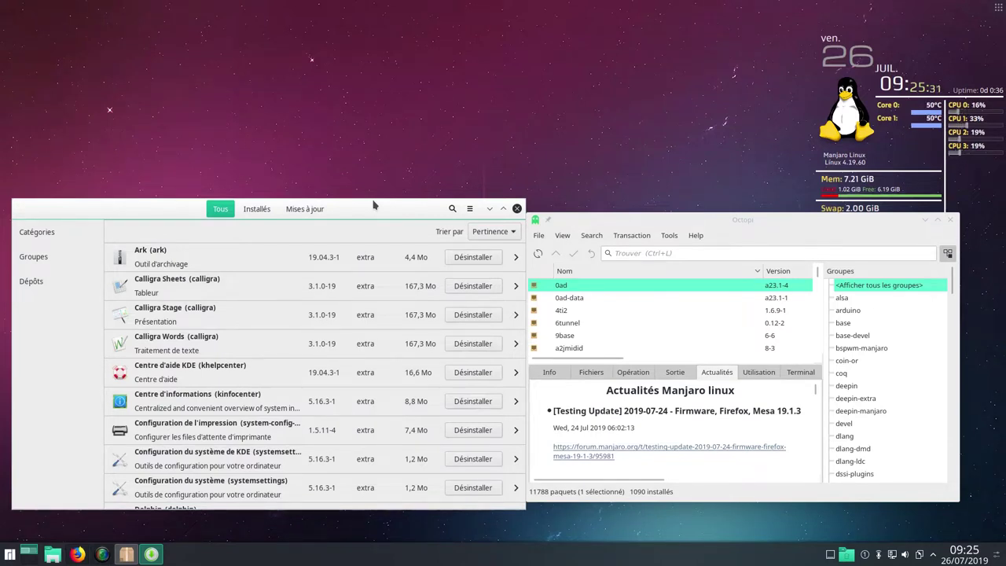
{"action": "left_click", "coordinate": [952, 225]}
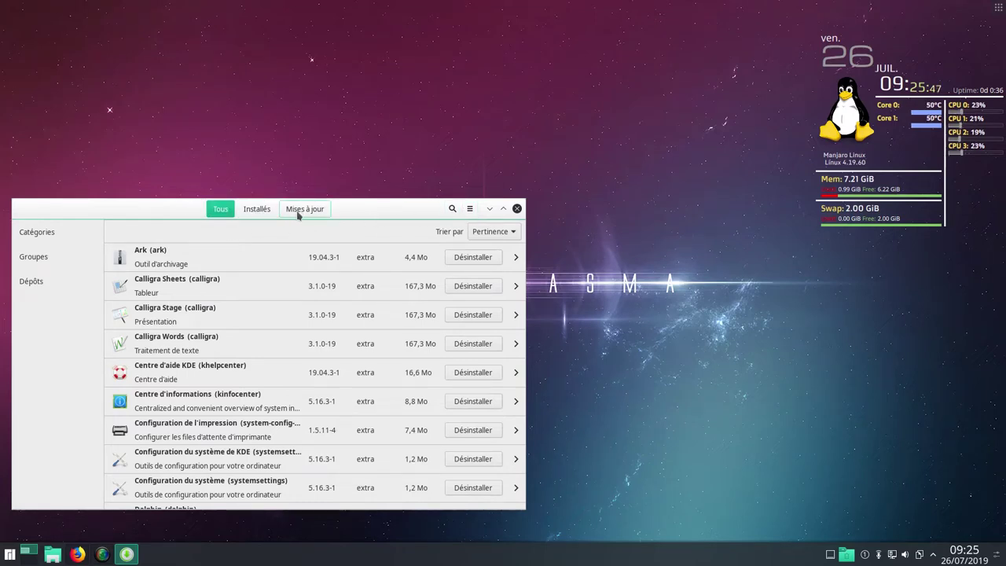
Browse the software categories, groups and repositories in Pamac, returning to the main list
{"action": "left_click", "coordinate": [45, 231]}
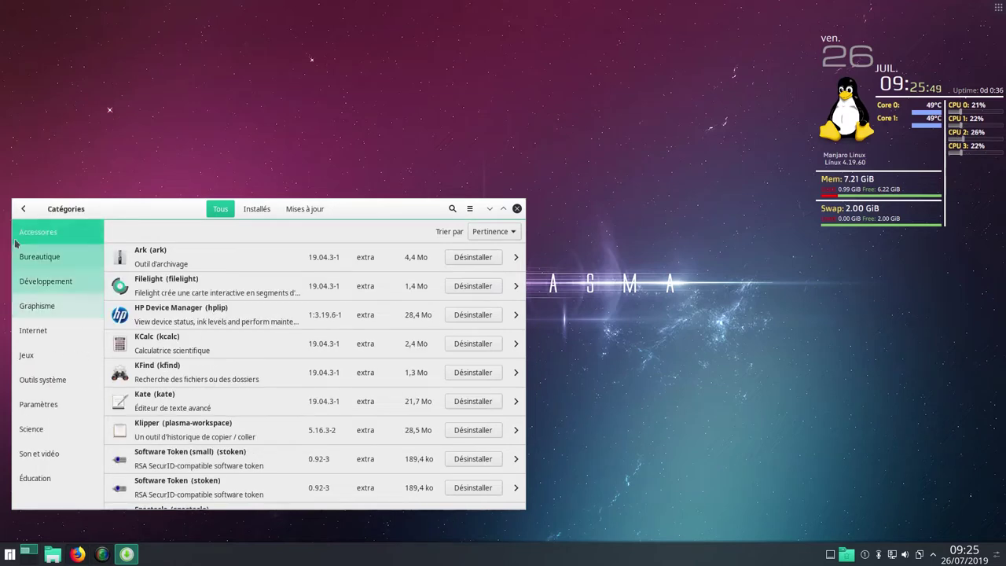
{"action": "left_click", "coordinate": [22, 210]}
{"action": "left_click", "coordinate": [27, 258]}
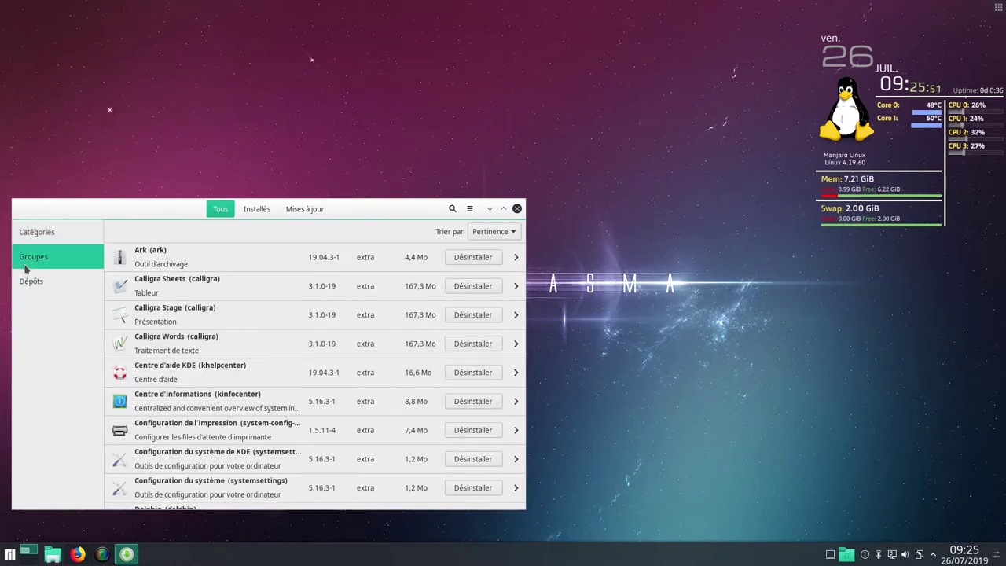
{"action": "left_click", "coordinate": [22, 210]}
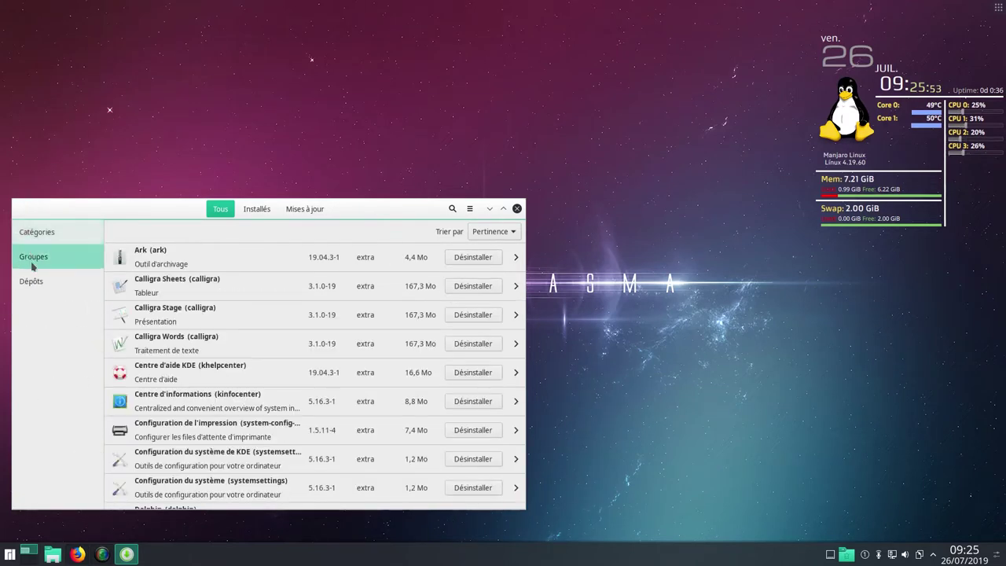
{"action": "left_click", "coordinate": [28, 280]}
{"action": "left_click", "coordinate": [22, 209]}
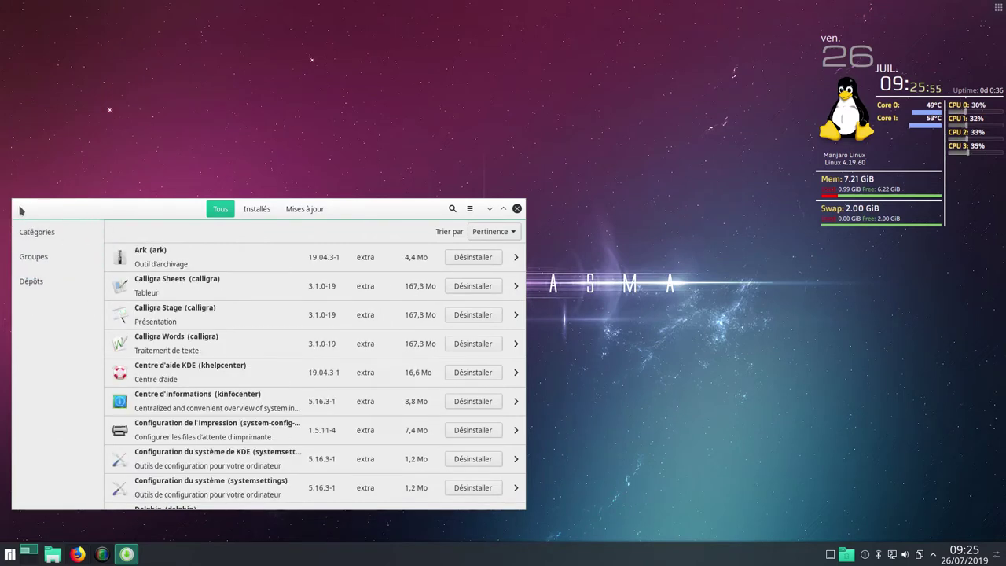
Check for system updates and review Pamac's package history, highlighting the intel-ucode entry before closing it
{"action": "left_click", "coordinate": [305, 209]}
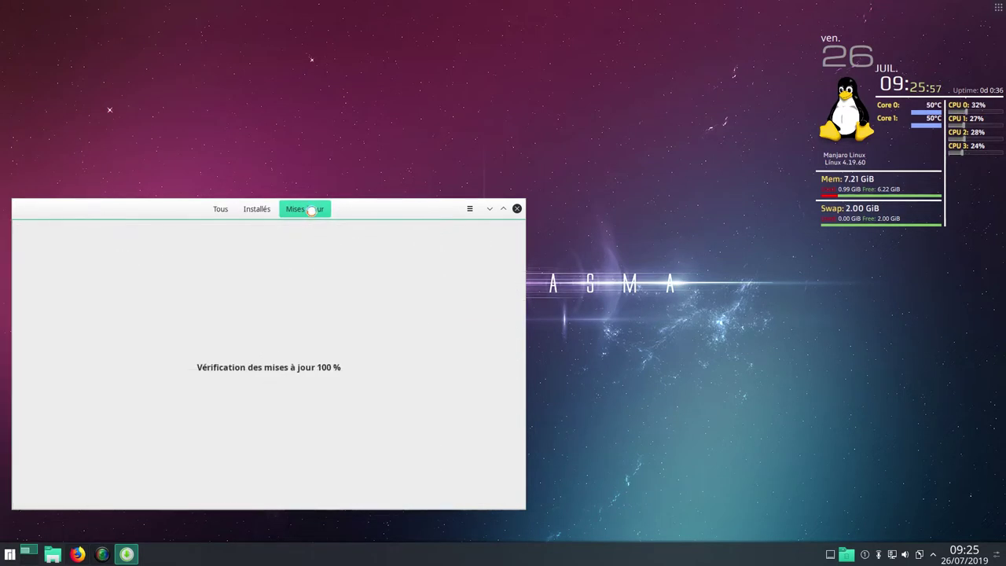
{"action": "left_click_drag", "start_coordinate": [389, 204], "coordinate": [503, 109]}
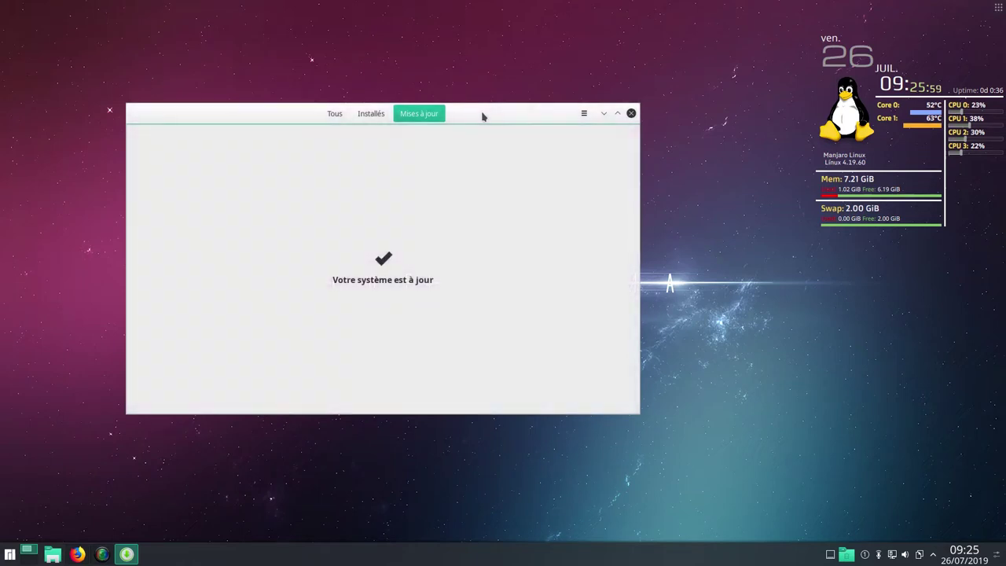
{"action": "left_click", "coordinate": [585, 115]}
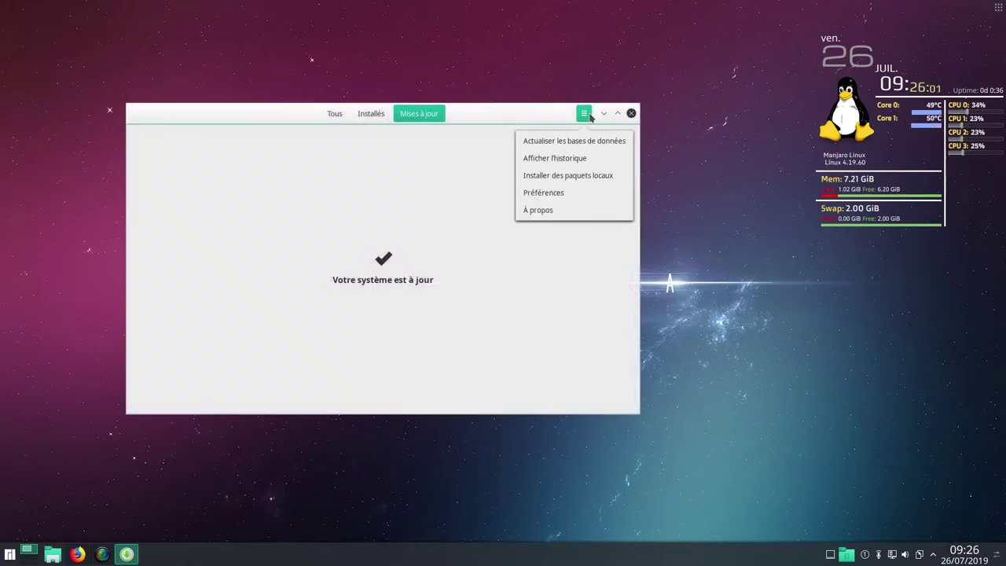
{"action": "left_click", "coordinate": [564, 162]}
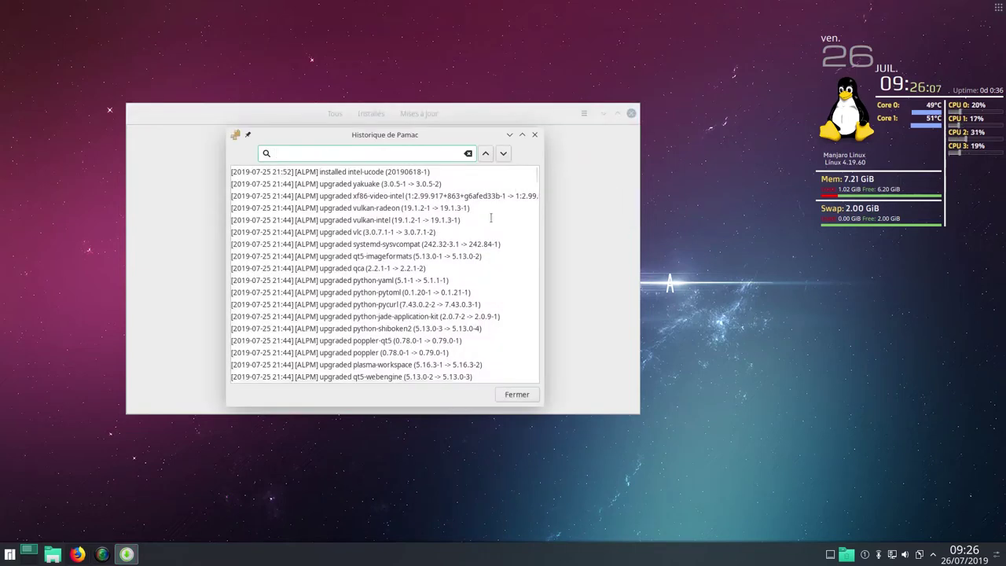
{"action": "scroll", "coordinate": [515, 329], "scroll_direction": "down", "scroll_amount": 10}
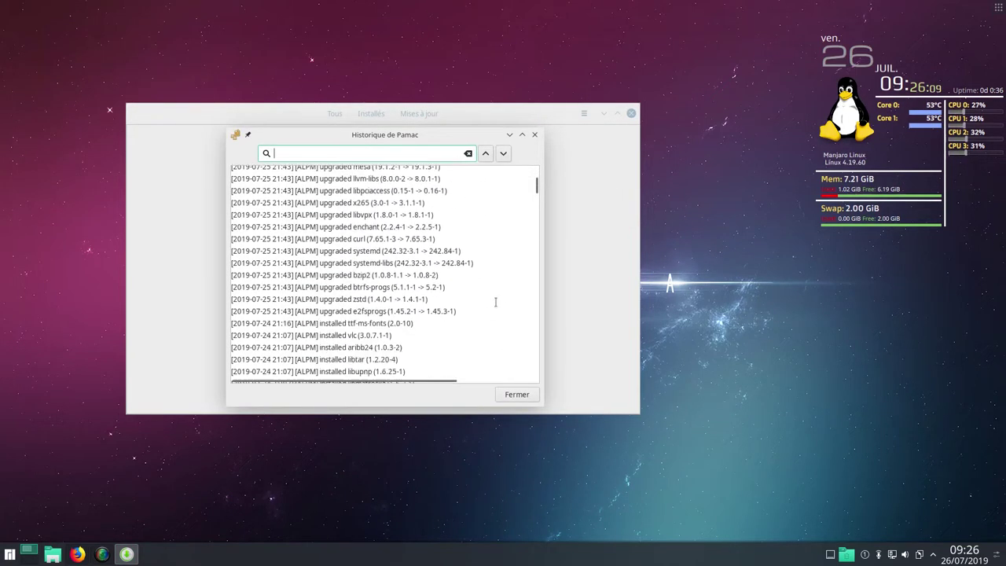
{"action": "scroll", "coordinate": [493, 318], "scroll_direction": "up", "scroll_amount": 10}
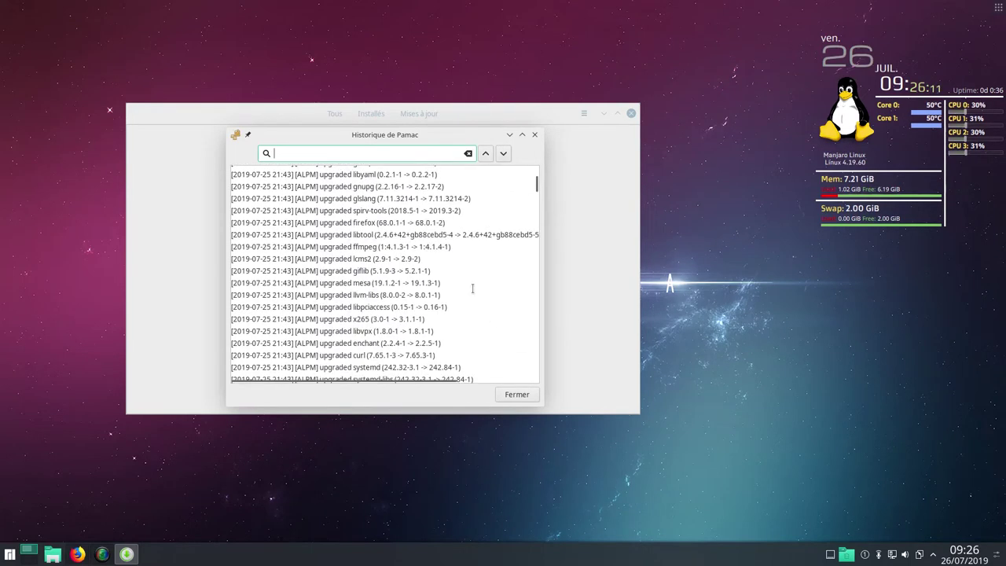
{"action": "scroll", "coordinate": [473, 286], "scroll_direction": "up", "scroll_amount": 5}
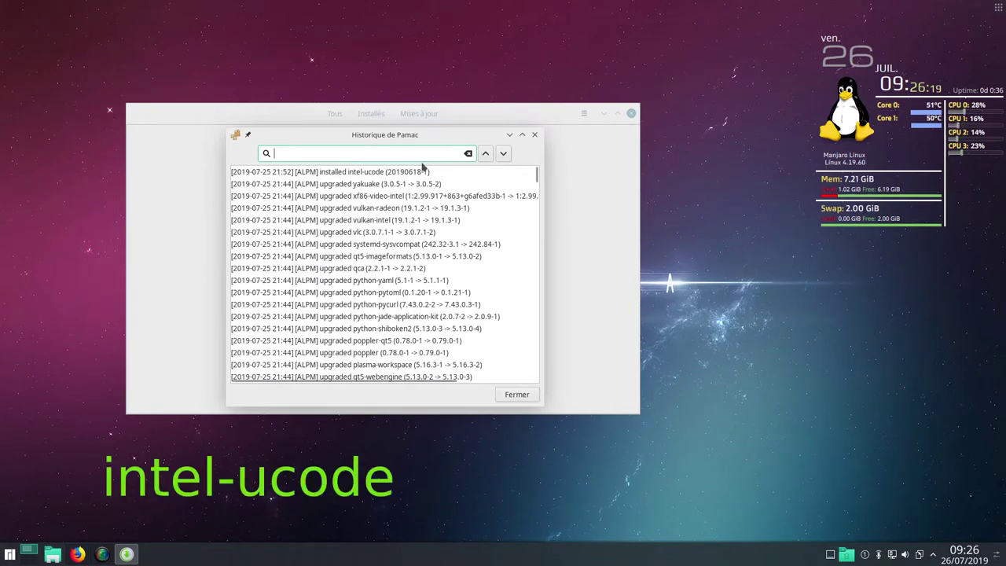
{"action": "left_click_drag", "start_coordinate": [346, 172], "coordinate": [385, 172]}
{"action": "left_click", "coordinate": [519, 394]}
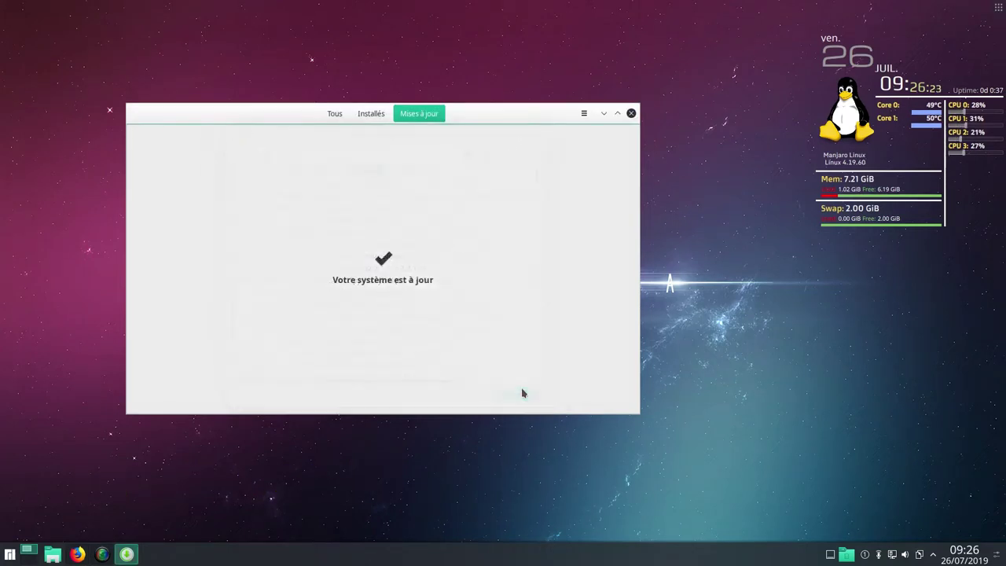
Open Pamac's preferences, authenticating with the account password
{"action": "left_click", "coordinate": [584, 115]}
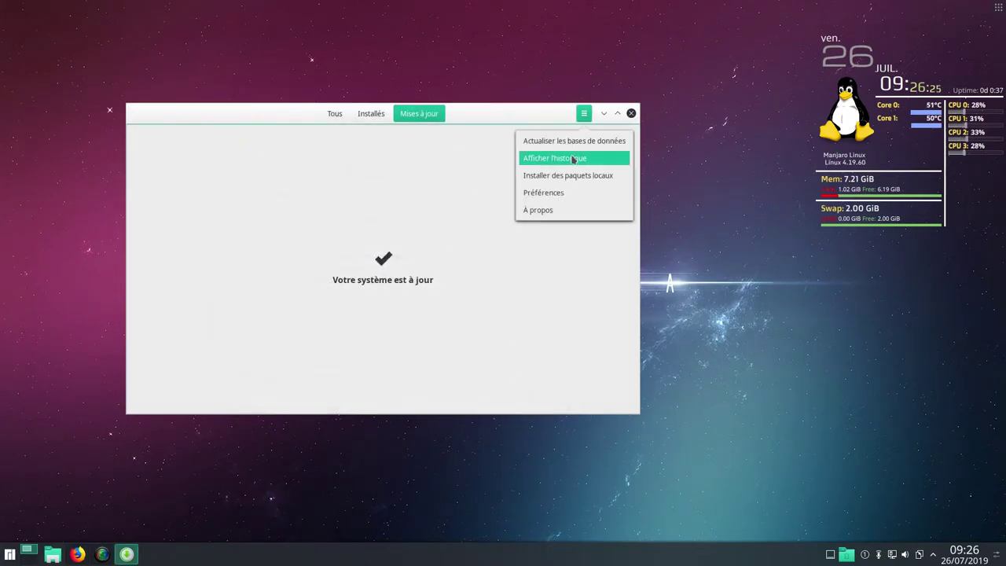
{"action": "left_click", "coordinate": [573, 202]}
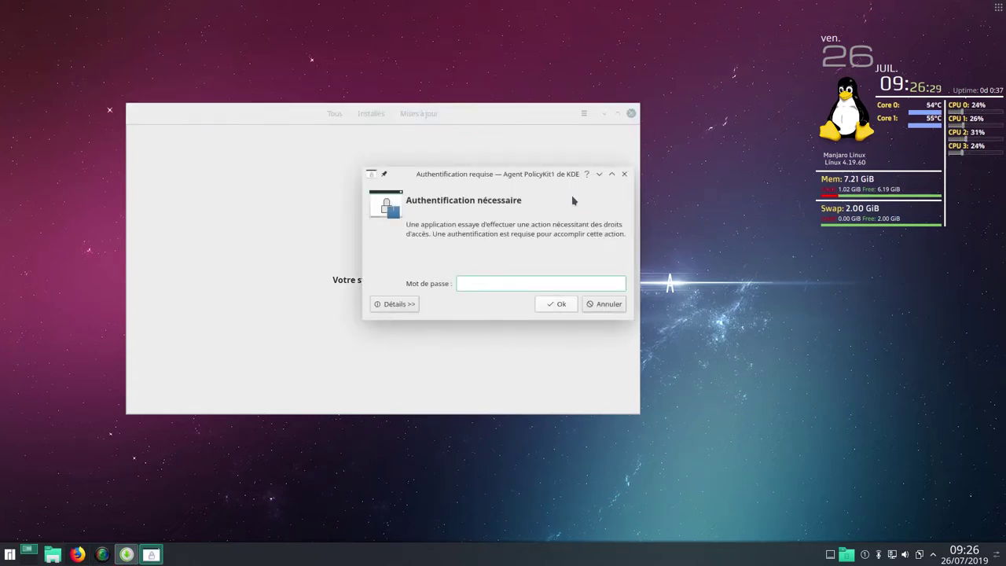
{"action": "type", "text": "********"}
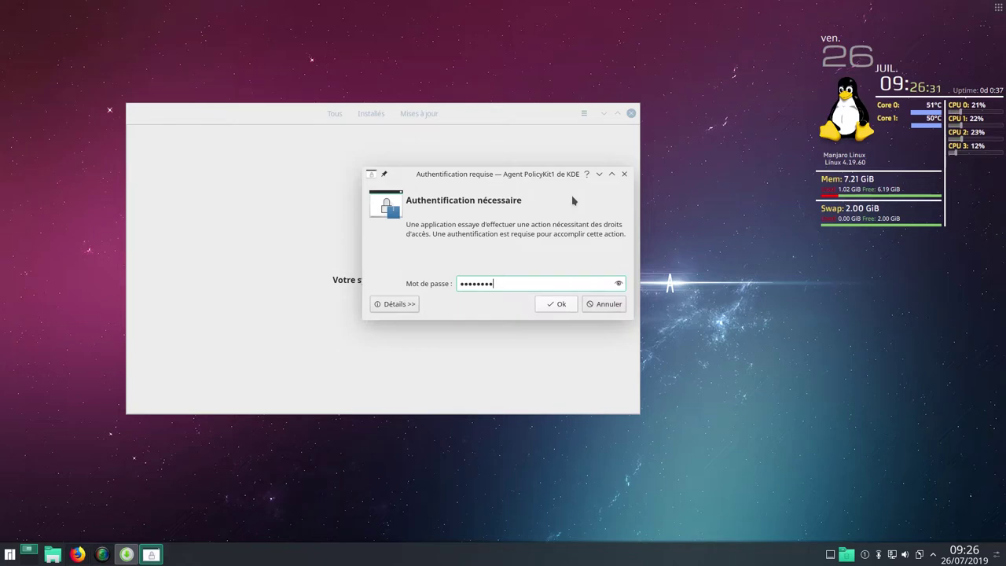
{"action": "key", "text": "Return"}
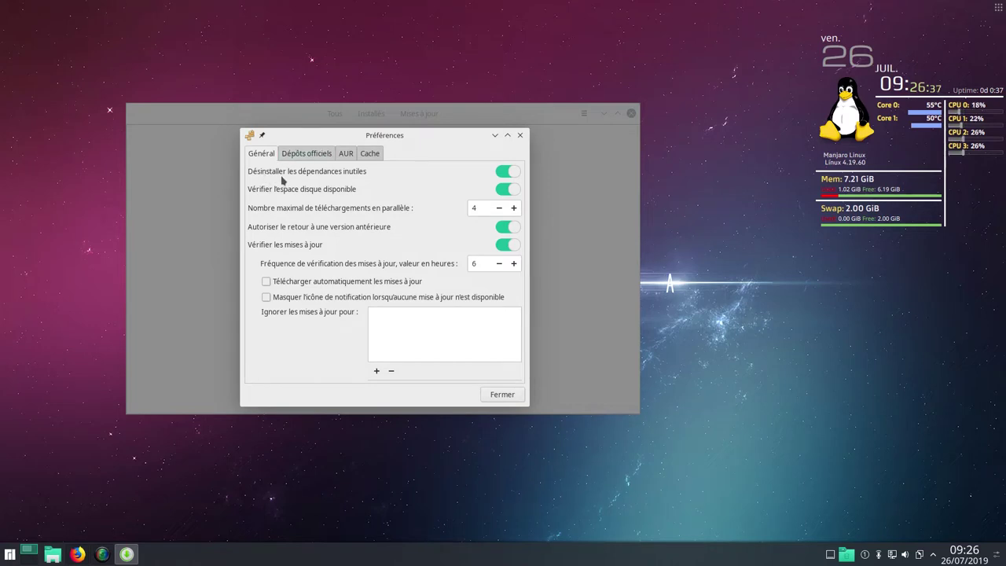
Toggle the removal of unneeded dependencies off and back on, and examine the official repository, AUR and cache preferences
{"action": "left_click", "coordinate": [507, 172]}
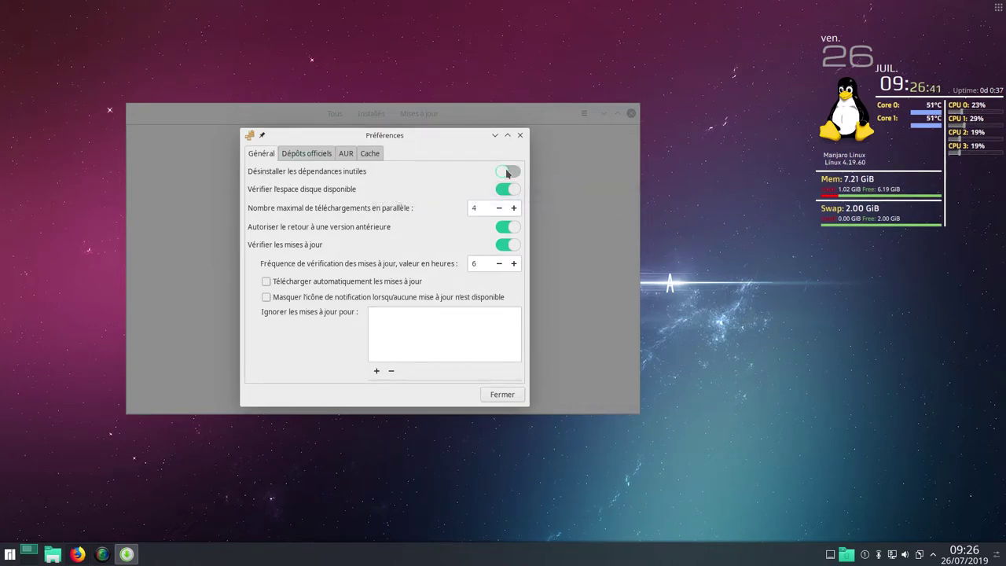
{"action": "left_click", "coordinate": [507, 172]}
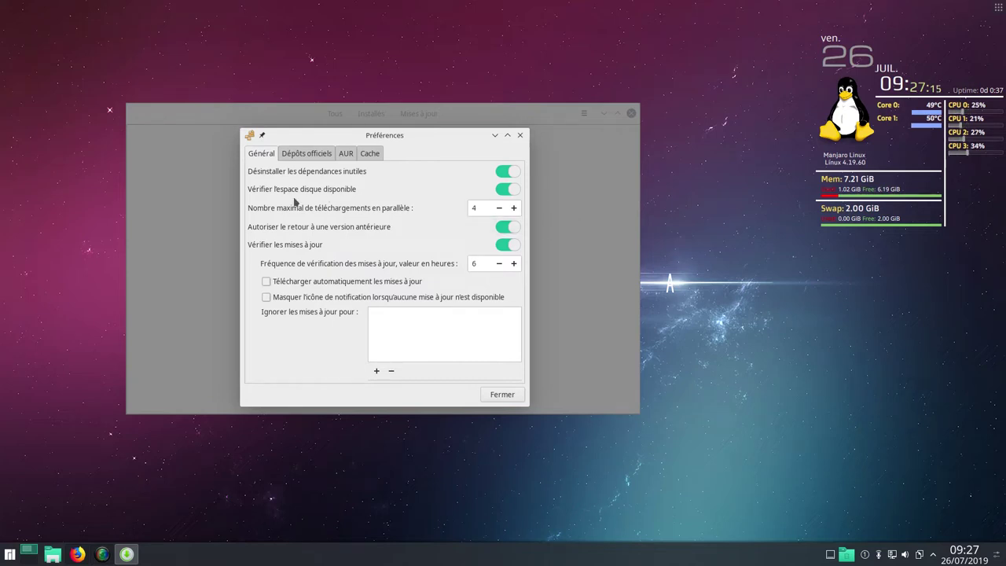
{"action": "left_click", "coordinate": [300, 157]}
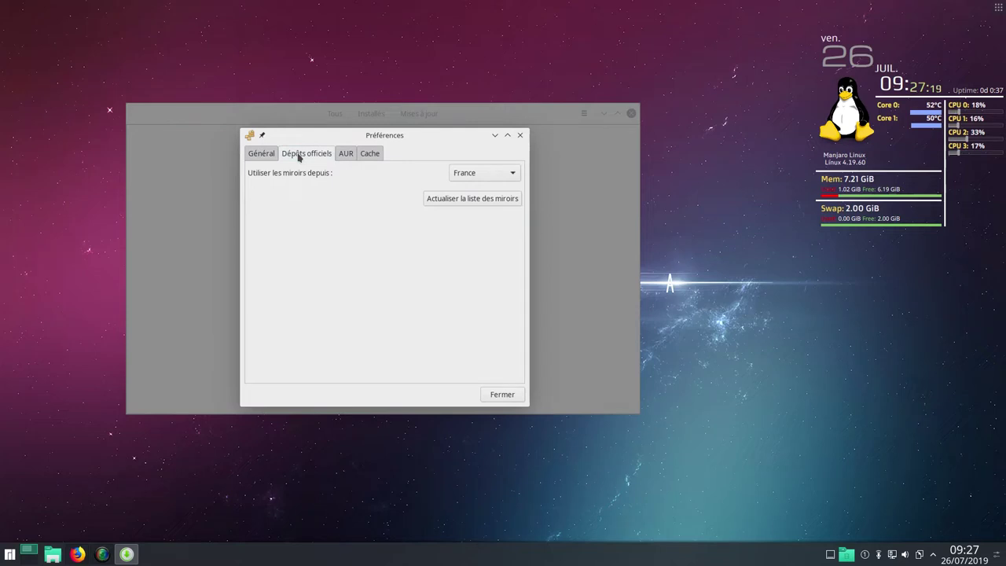
{"action": "left_click", "coordinate": [350, 155]}
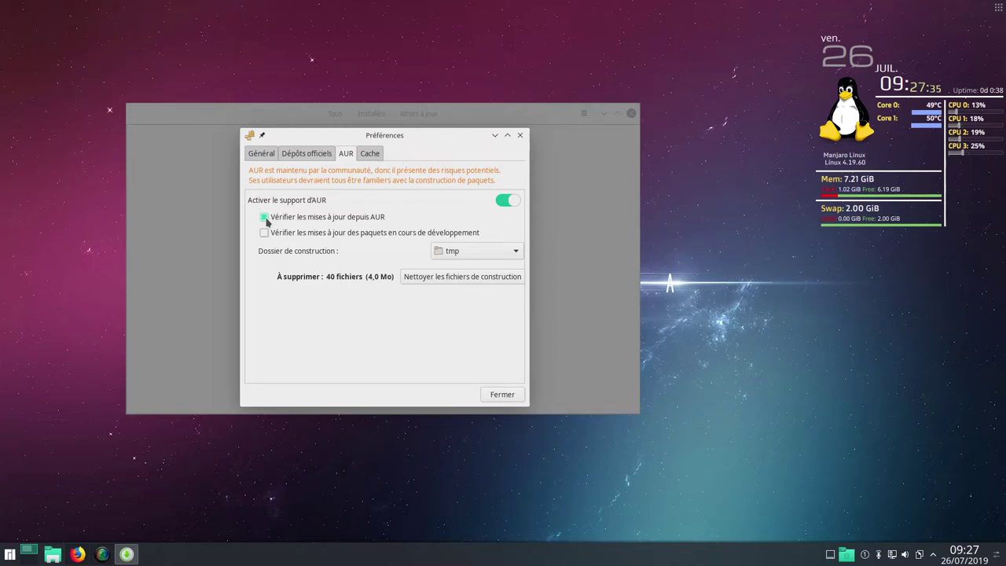
{"action": "left_click", "coordinate": [370, 154]}
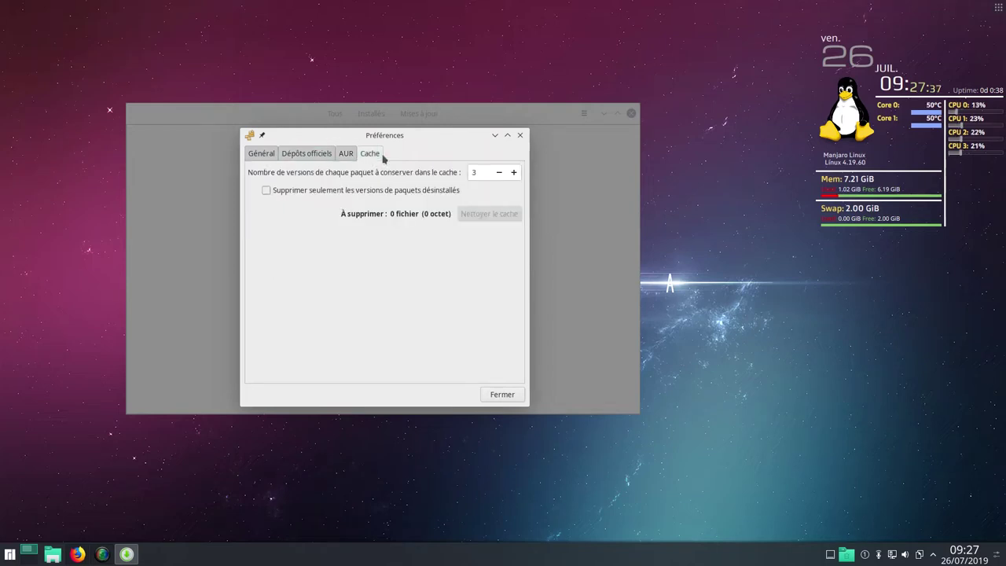
Close Pamac's preferences and view its About information, closing the dialog again
{"action": "left_click", "coordinate": [502, 395]}
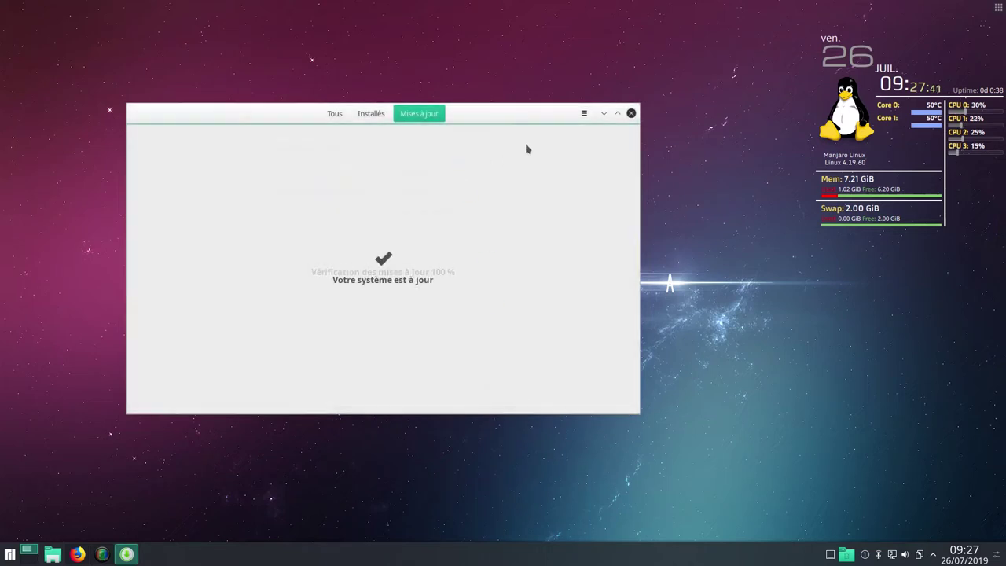
{"action": "left_click", "coordinate": [583, 114]}
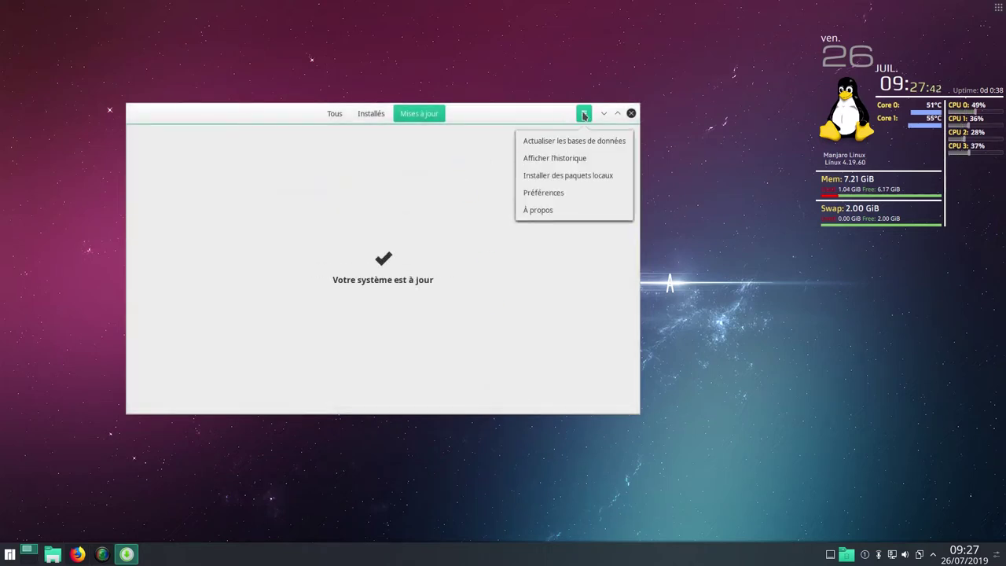
{"action": "left_click", "coordinate": [557, 211]}
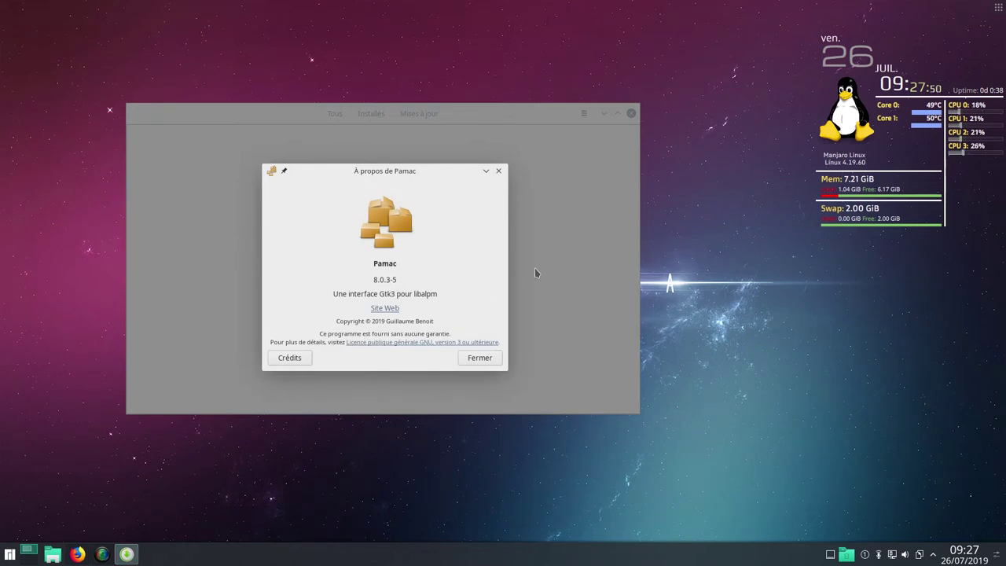
{"action": "left_click", "coordinate": [485, 360]}
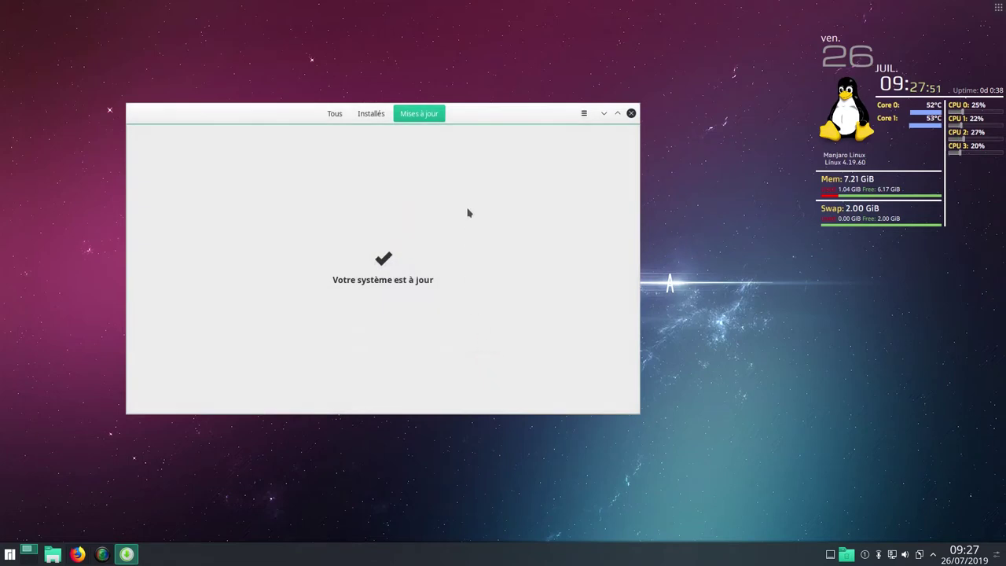
Search the full Pamac package list for ttf-ms
{"action": "left_click", "coordinate": [334, 115]}
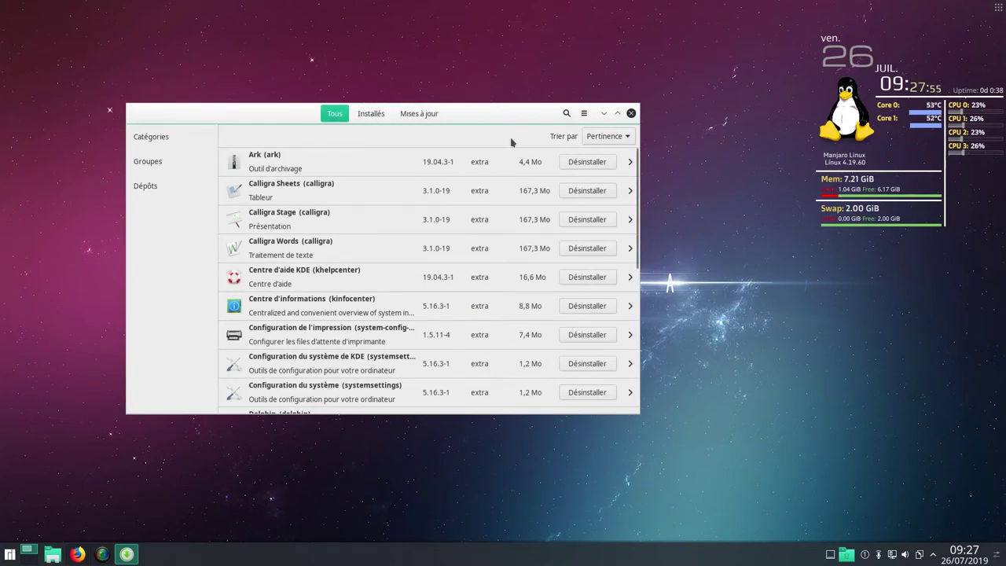
{"action": "left_click", "coordinate": [566, 114]}
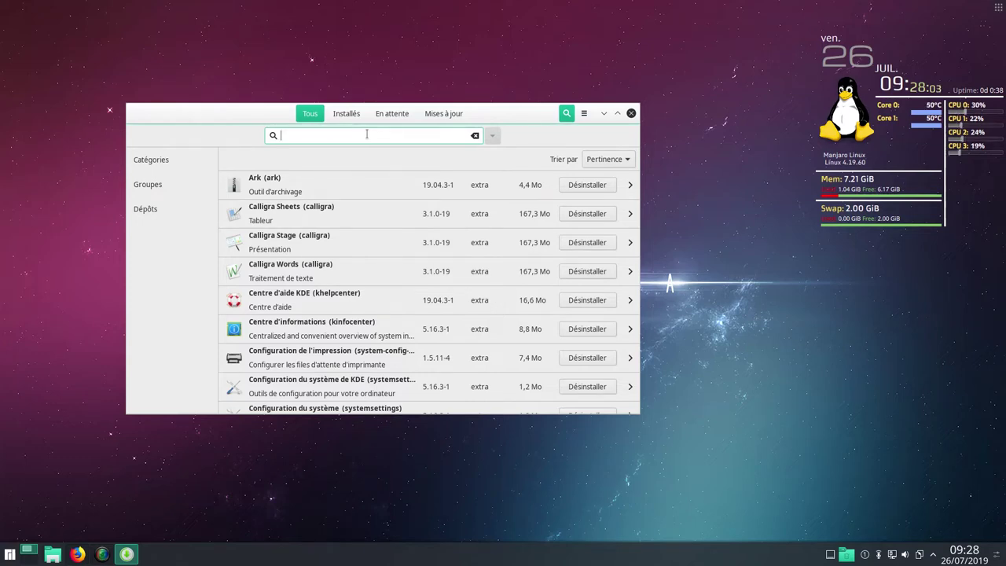
{"action": "type", "text": "ttf"}
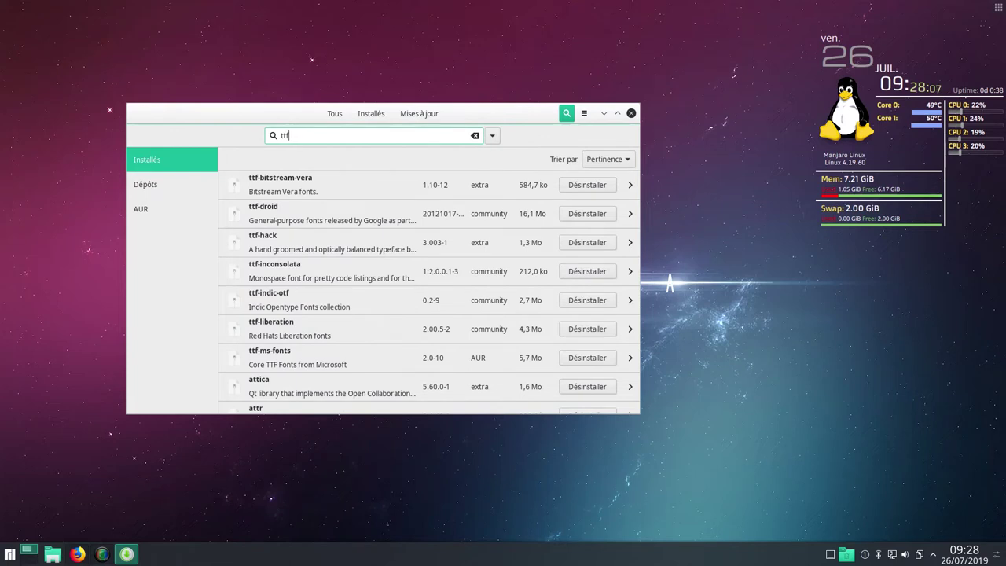
{"action": "type", "text": "-"}
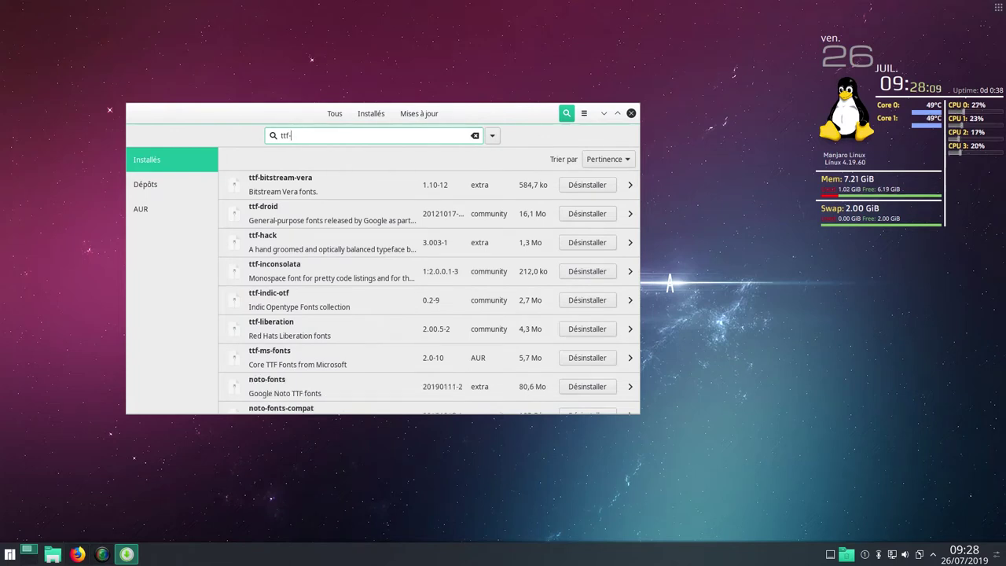
{"action": "type", "text": "ms"}
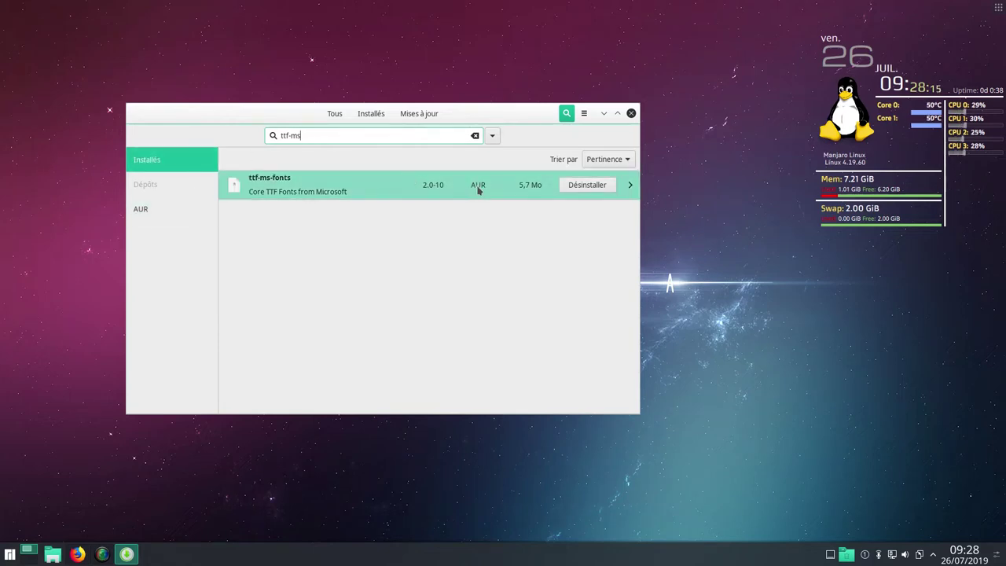
Search Pamac for discord and view the AUR discord package's details, returning to the results
{"action": "double_click", "coordinate": [355, 138]}
{"action": "key", "text": "BackSpace"}
{"action": "key", "text": "BackSpace"}
{"action": "key", "text": "BackSpace"}
{"action": "key", "text": "BackSpace"}
{"action": "key", "text": "BackSpace"}
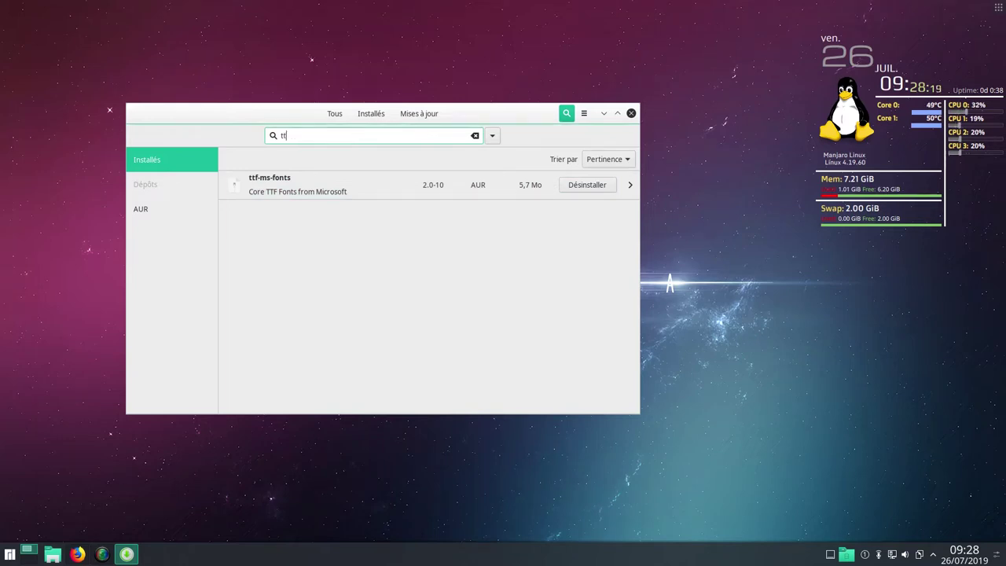
{"action": "type", "text": "discord"}
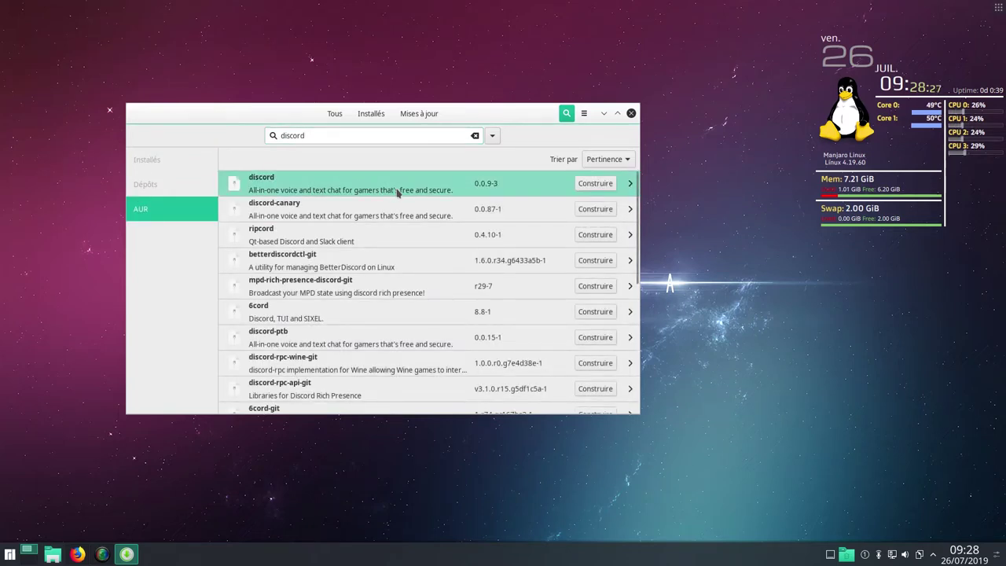
{"action": "left_click", "coordinate": [629, 183]}
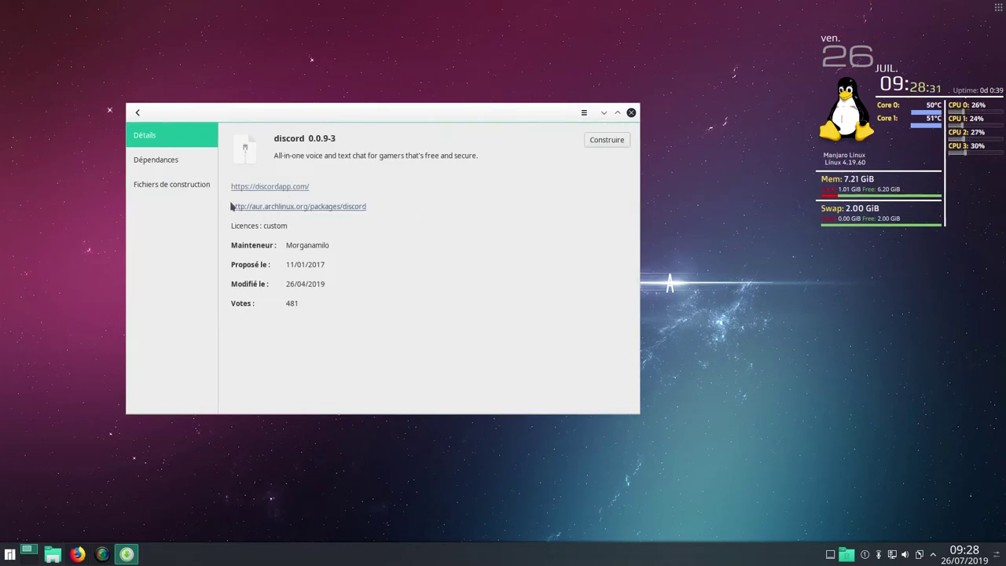
{"action": "left_click", "coordinate": [138, 115]}
Search for vlc in the maximized Pamac window and view the vlc-nightly package's details, returning to the results
{"action": "double_click", "coordinate": [320, 131]}
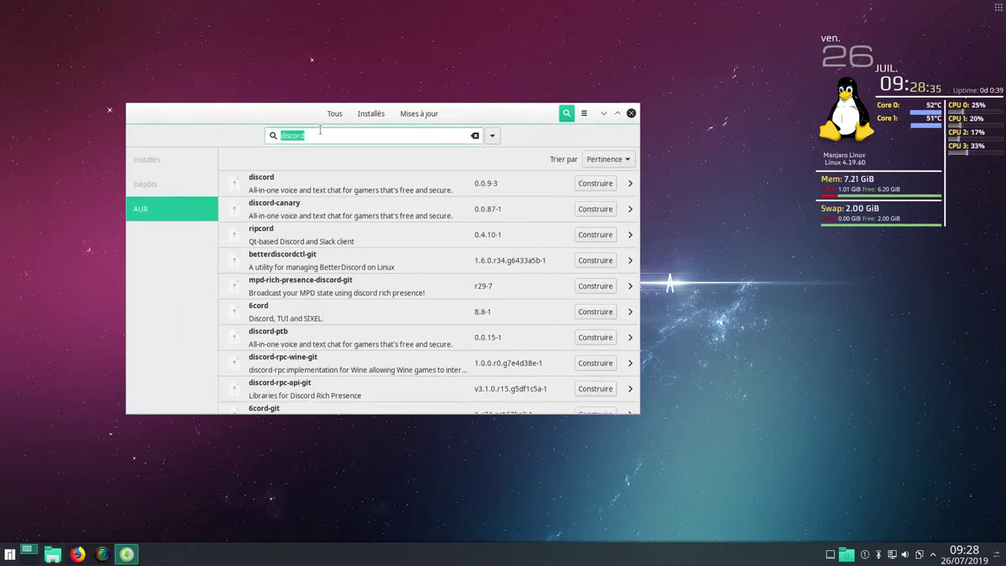
{"action": "key", "text": "BackSpace"}
{"action": "type", "text": "vlc"}
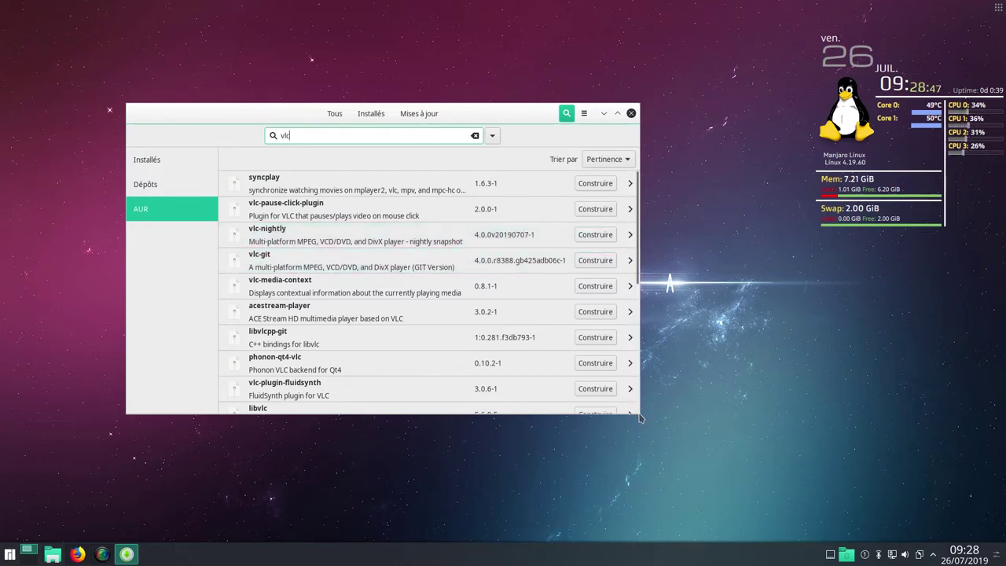
{"action": "left_click", "coordinate": [618, 114]}
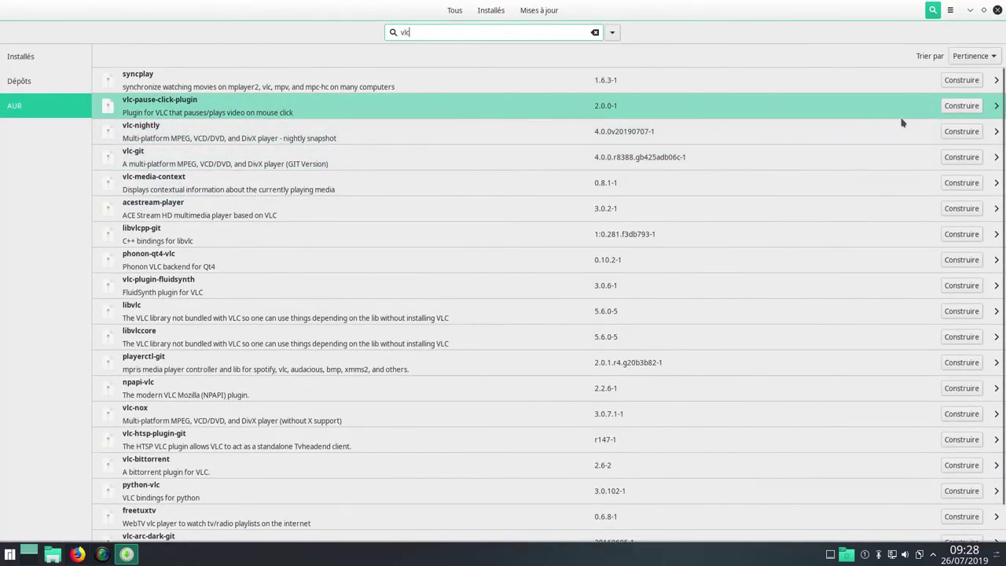
{"action": "left_click", "coordinate": [996, 133]}
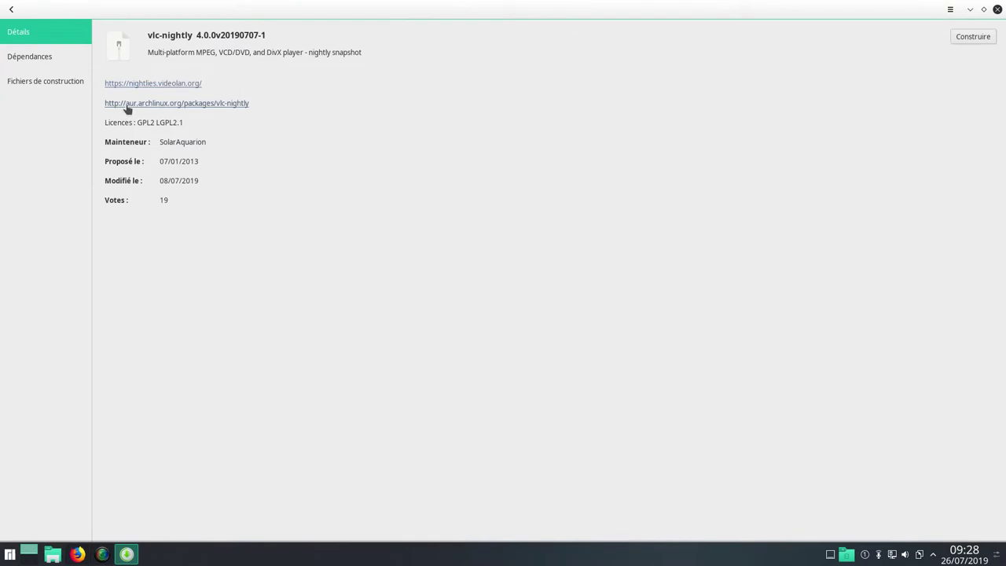
{"action": "left_click", "coordinate": [11, 9]}
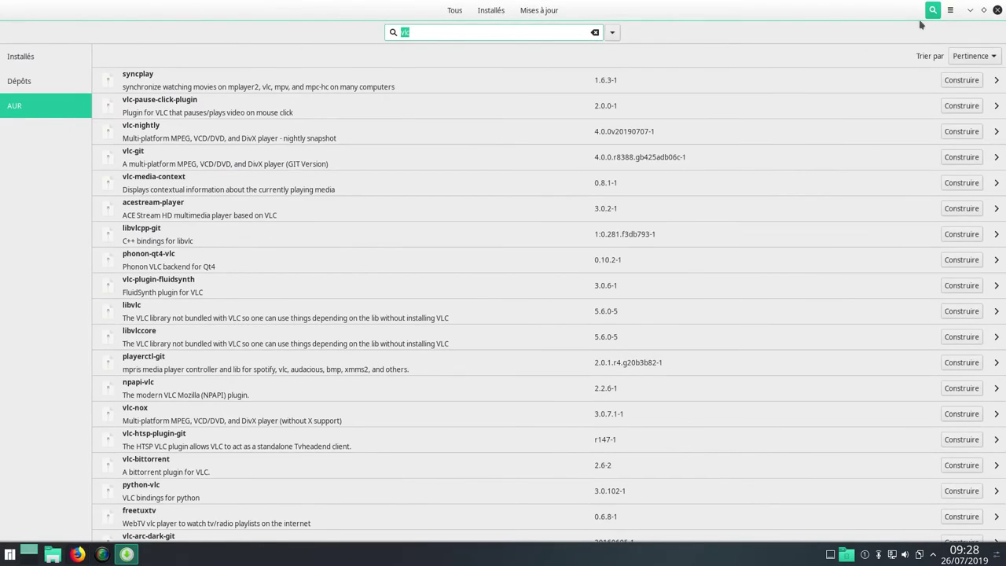
Disable AUR support in Pamac's preferences and search for discord without it
{"action": "left_click", "coordinate": [950, 10]}
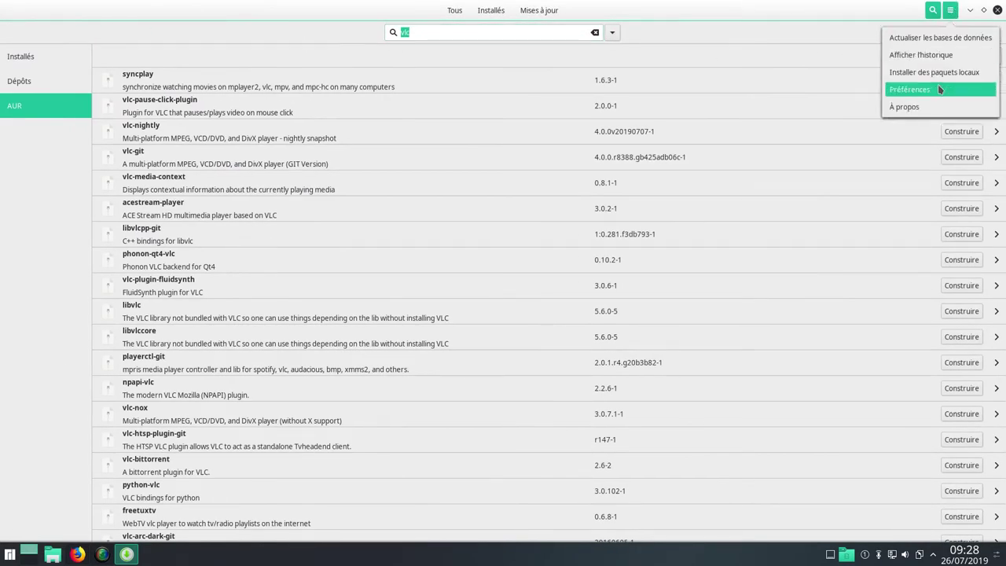
{"action": "left_click", "coordinate": [939, 89]}
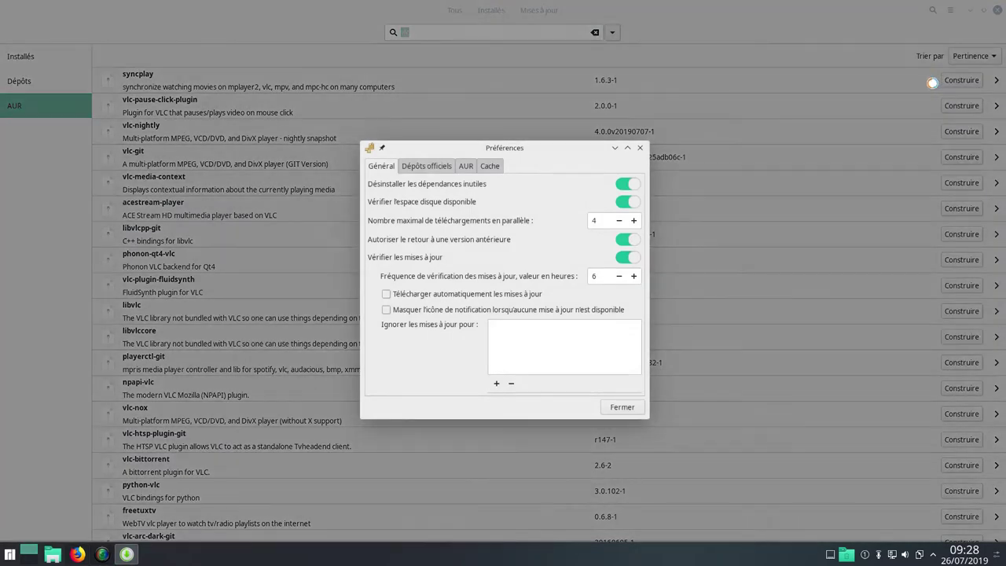
{"action": "left_click", "coordinate": [467, 166]}
{"action": "left_click", "coordinate": [624, 214]}
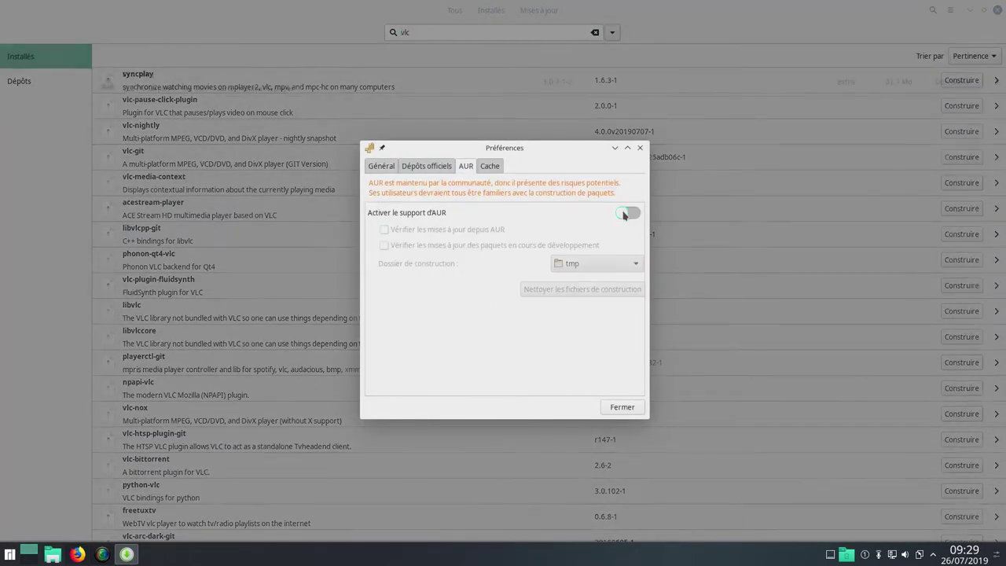
{"action": "left_click", "coordinate": [623, 407]}
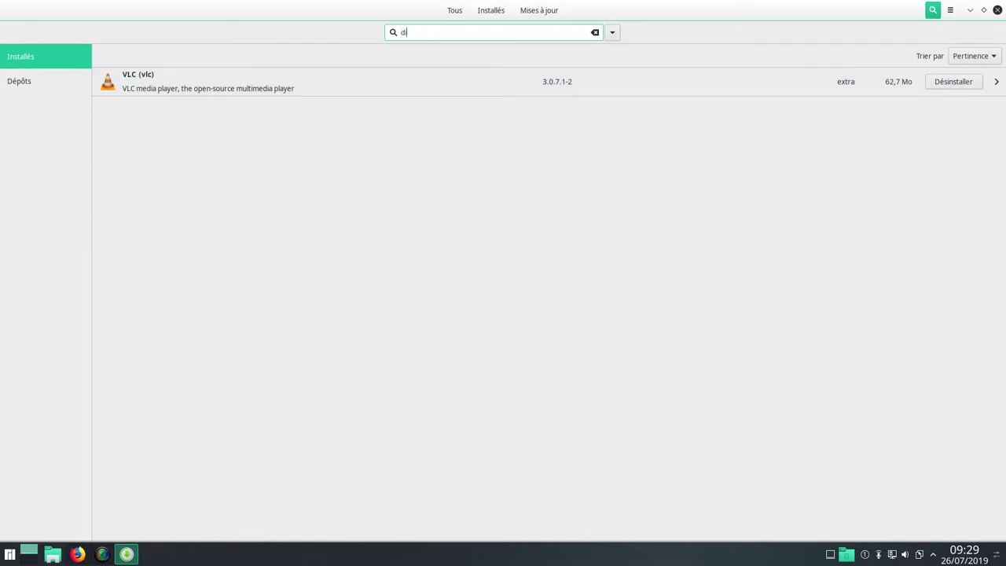
{"action": "type", "text": "iscord"}
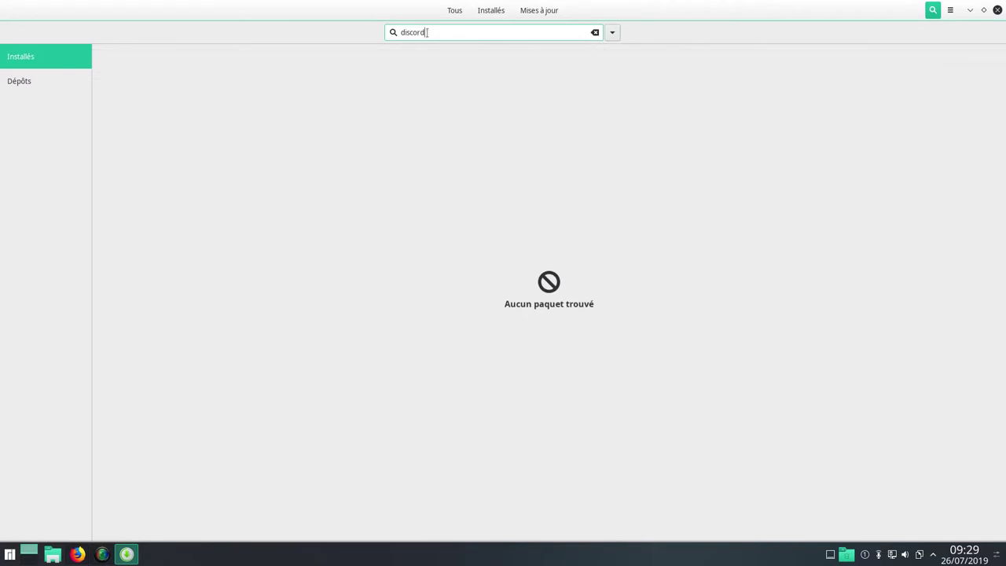
Enable AUR support and checking for updates from AUR in Pamac's preferences
{"action": "left_click", "coordinate": [951, 11]}
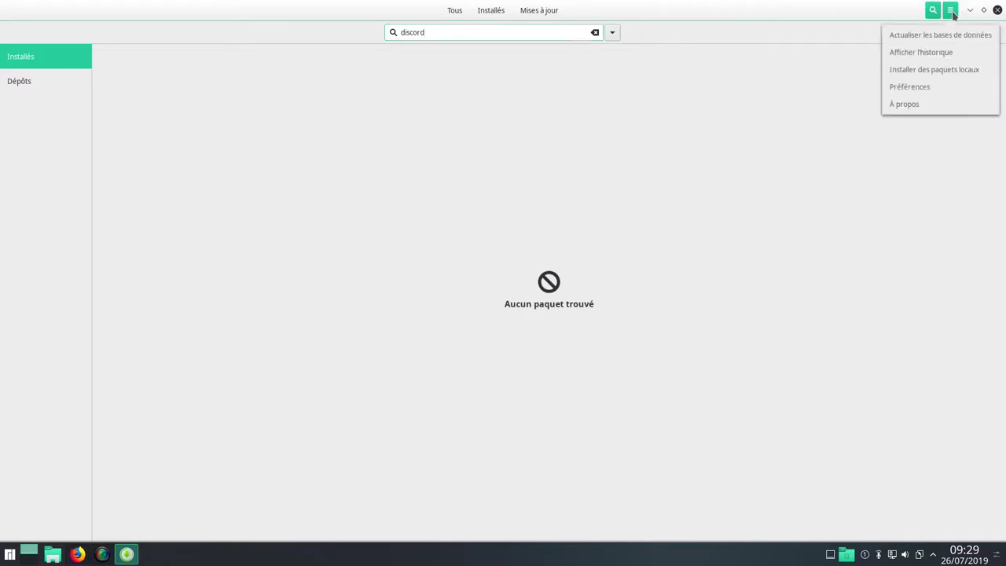
{"action": "left_click", "coordinate": [949, 89]}
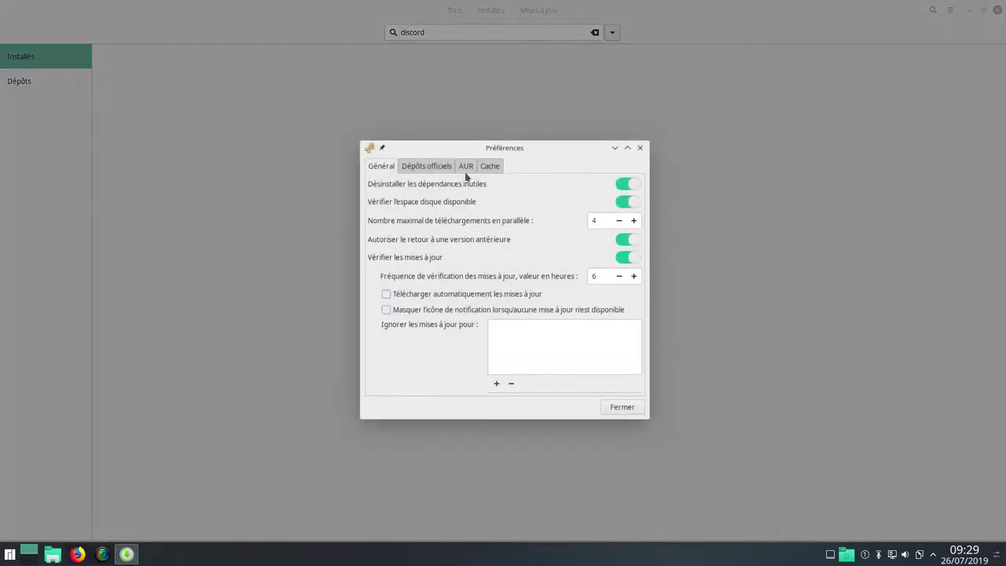
{"action": "left_click", "coordinate": [464, 166]}
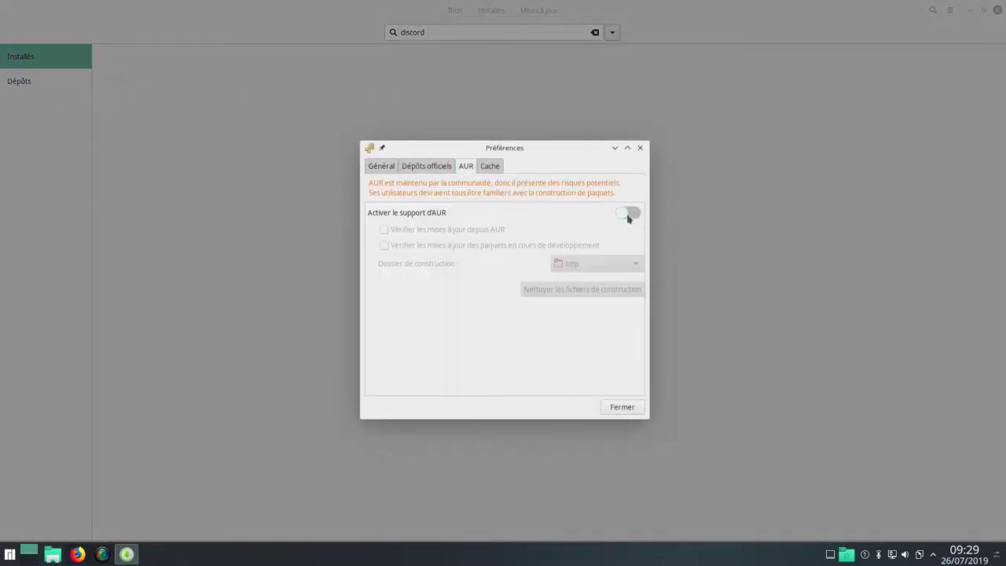
{"action": "left_click", "coordinate": [627, 213]}
{"action": "left_click", "coordinate": [384, 229]}
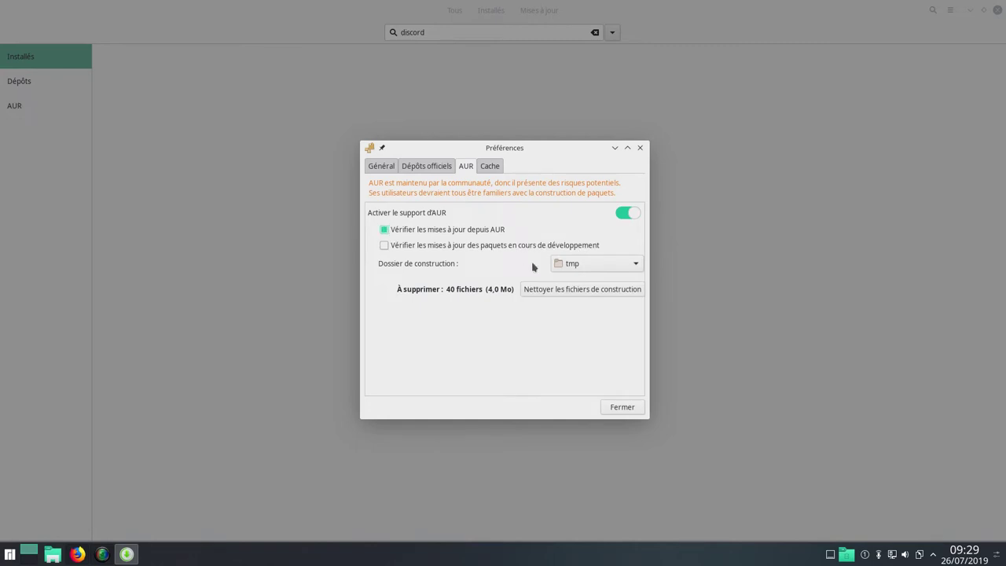
{"action": "left_click", "coordinate": [625, 409]}
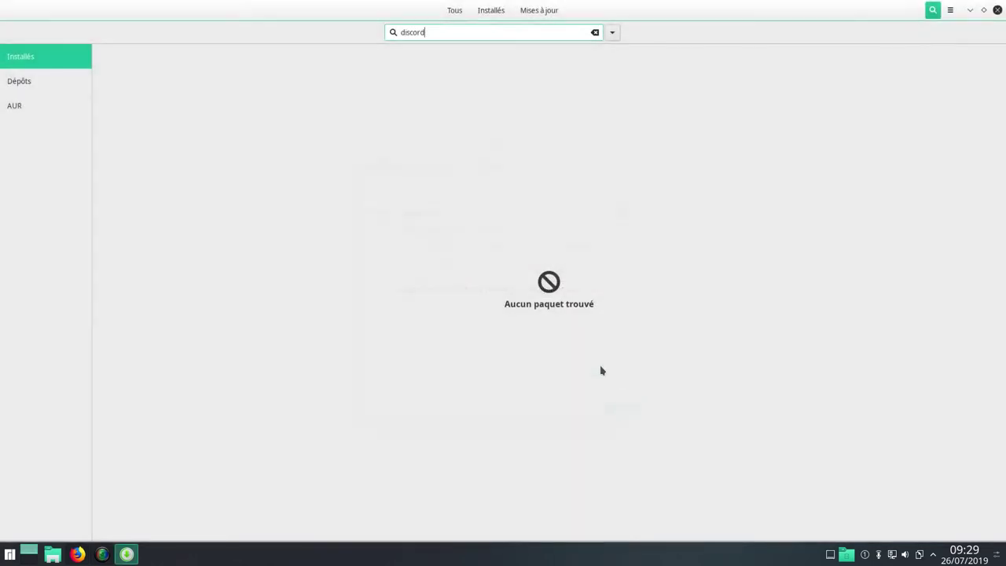
Replace the discord search with vlc to examine the AUR packages, and close Pamac
{"action": "left_click", "coordinate": [440, 32]}
{"action": "key", "text": "BackSpace"}
{"action": "key", "text": "BackSpace"}
{"action": "key", "text": "BackSpace"}
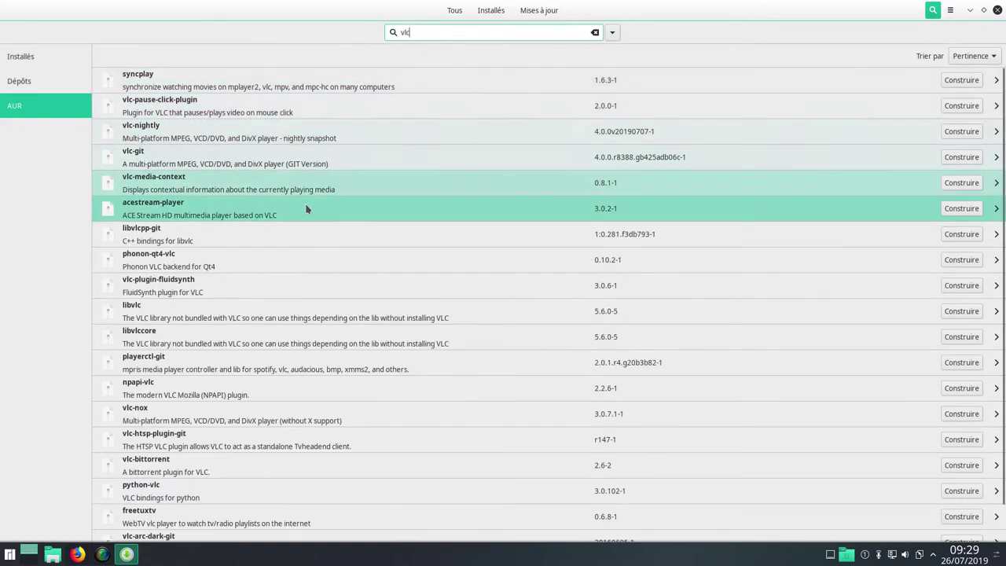
{"action": "left_click", "coordinate": [984, 13]}
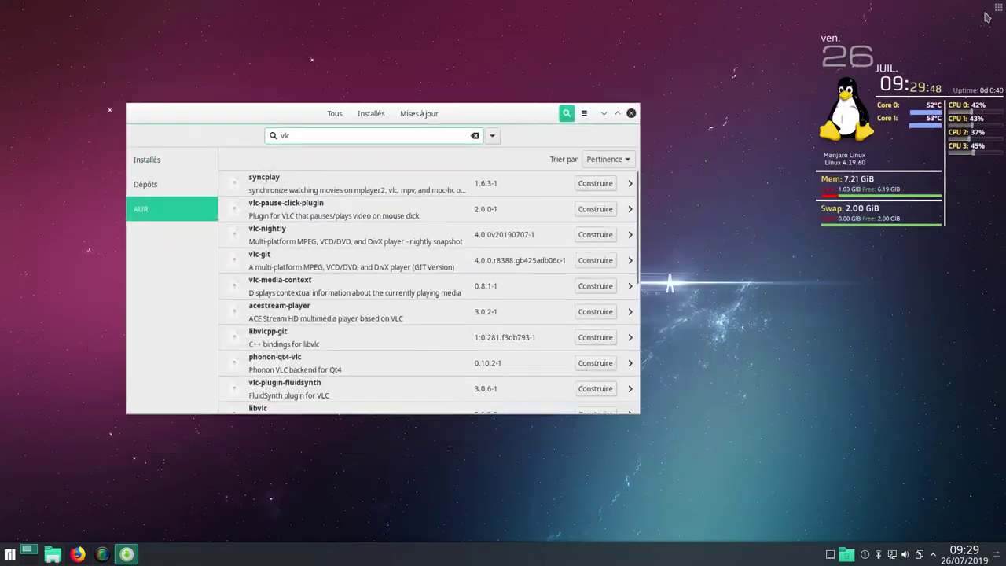
{"action": "left_click", "coordinate": [630, 113]}
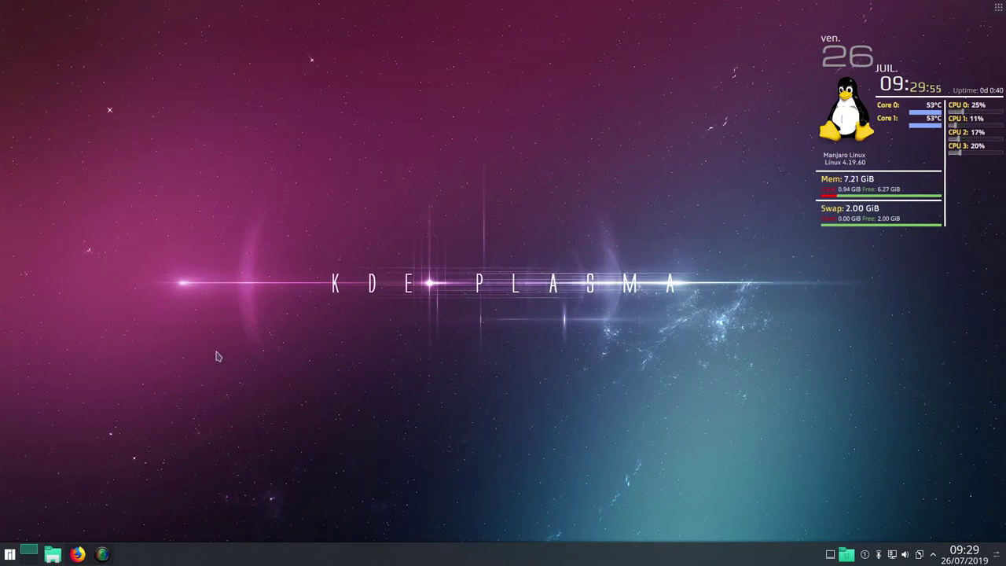
Switch to Firefox, view its version information, and open the bookmarked Manjaro Wiki
{"action": "left_click", "coordinate": [77, 554]}
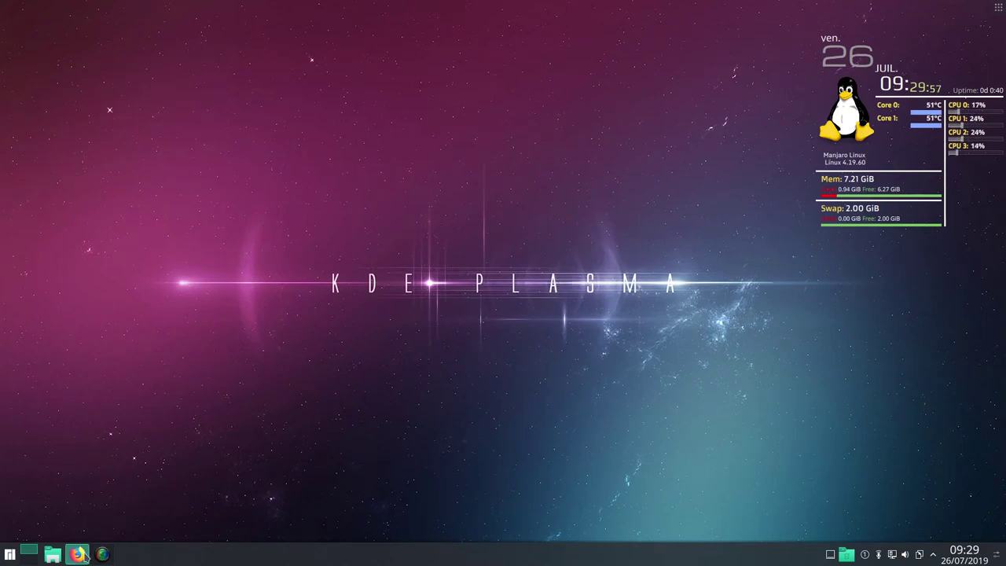
{"action": "left_click", "coordinate": [242, 22]}
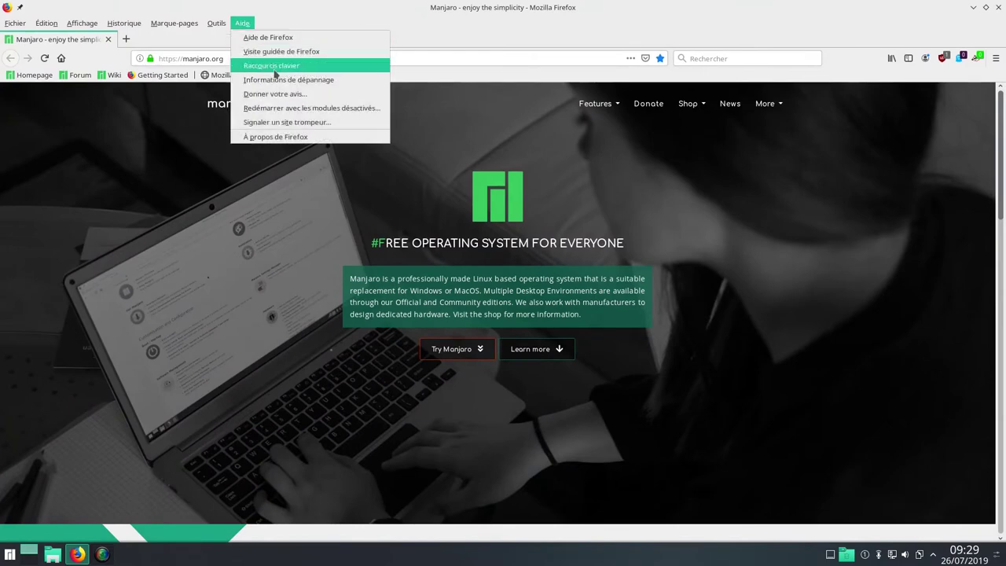
{"action": "left_click", "coordinate": [313, 139]}
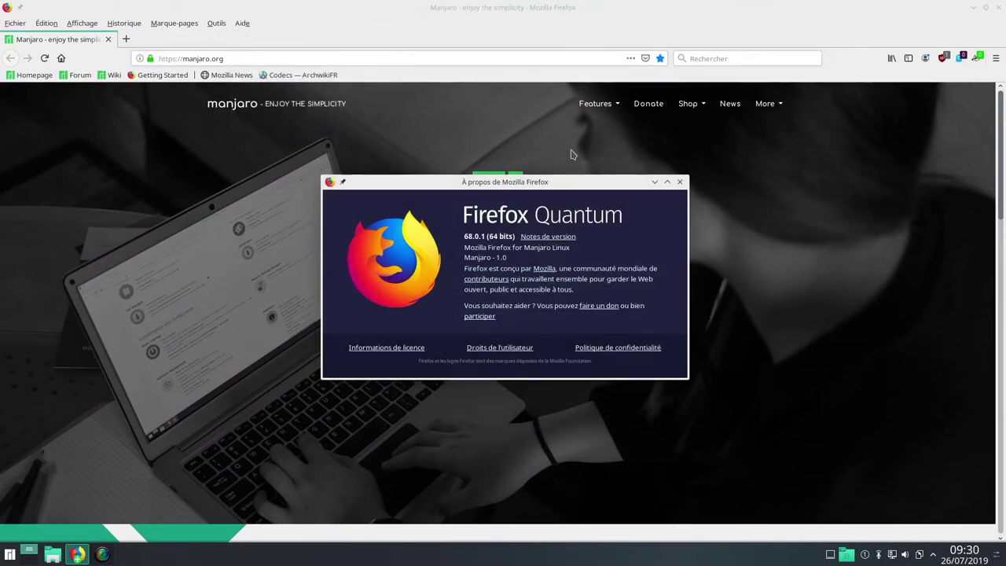
{"action": "left_click", "coordinate": [680, 182]}
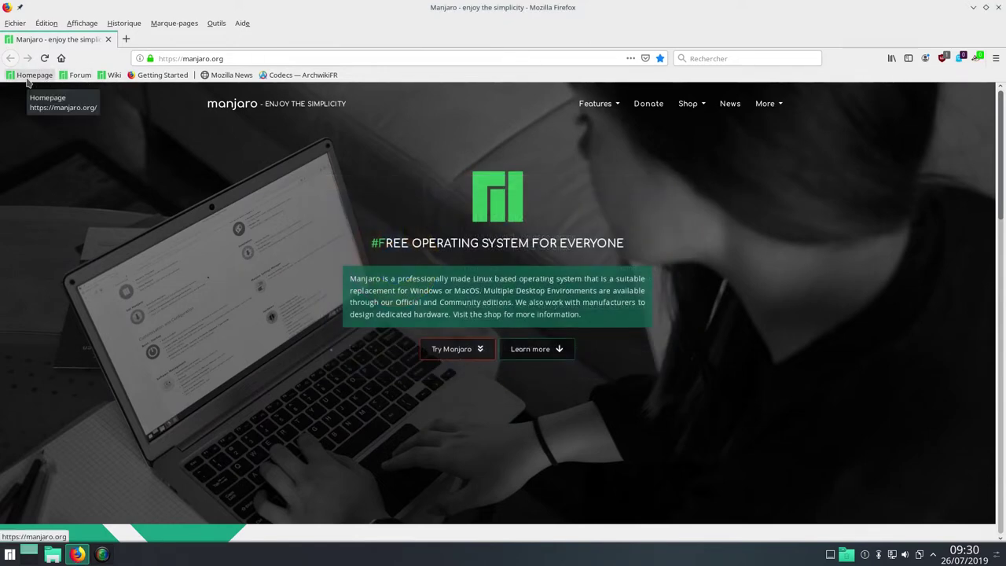
{"action": "left_click", "coordinate": [113, 78]}
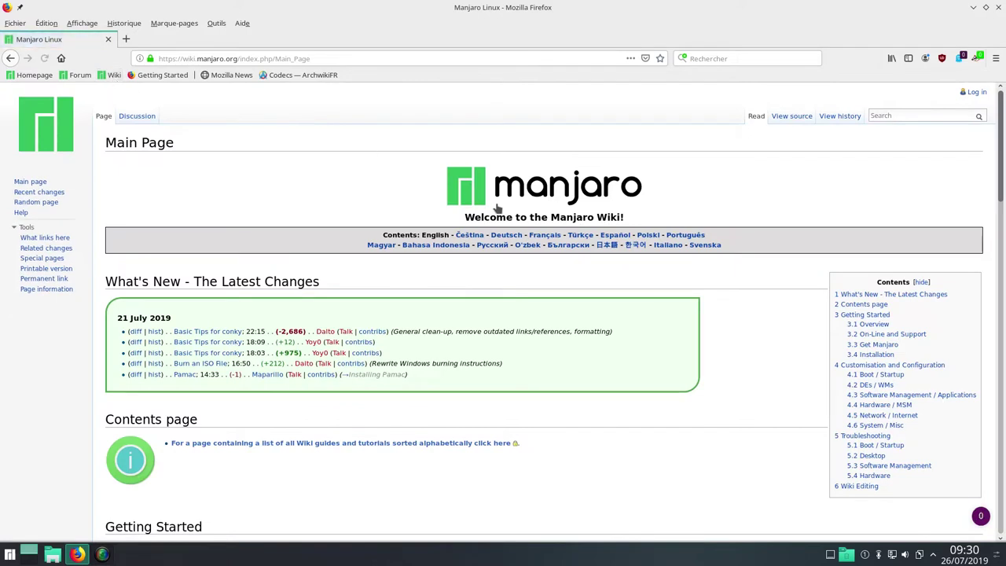
Open the French version of the Manjaro Wiki main page and look through its getting-started, installation and configuration sections
{"action": "left_click", "coordinate": [552, 237]}
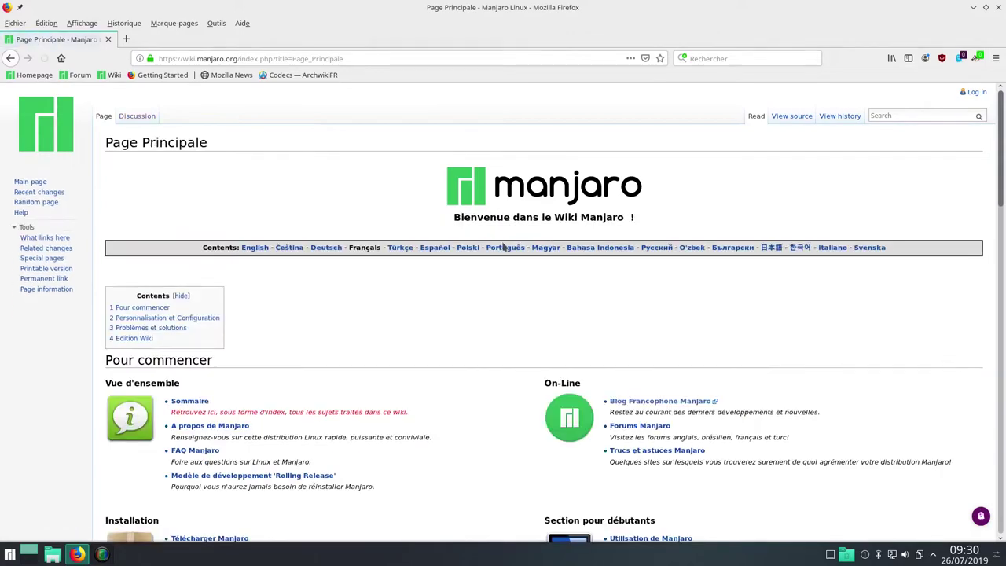
{"action": "scroll", "coordinate": [499, 248], "scroll_direction": "down", "scroll_amount": 3}
{"action": "scroll", "coordinate": [500, 248], "scroll_direction": "down", "scroll_amount": 2}
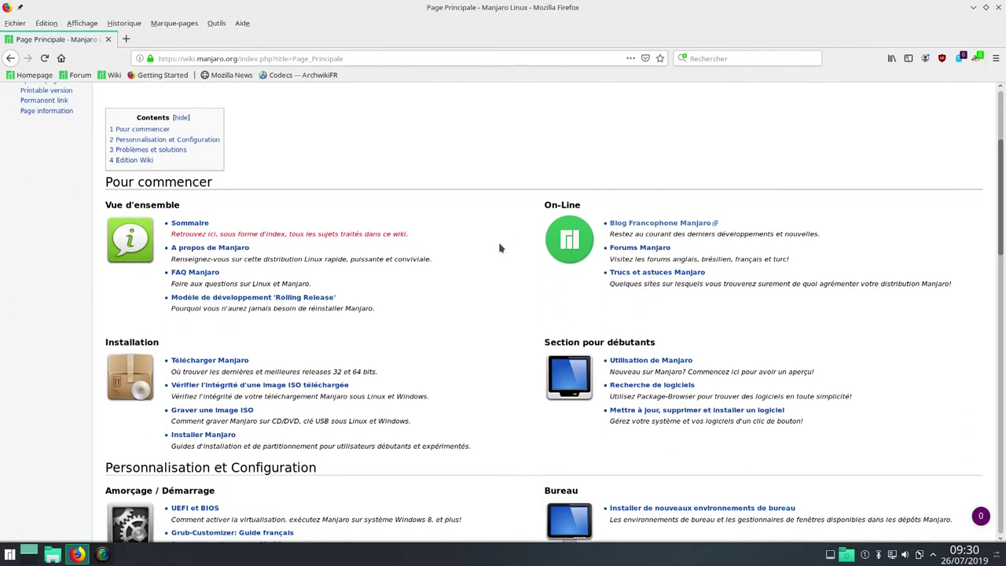
{"action": "scroll", "coordinate": [500, 248], "scroll_direction": "down", "scroll_amount": 2}
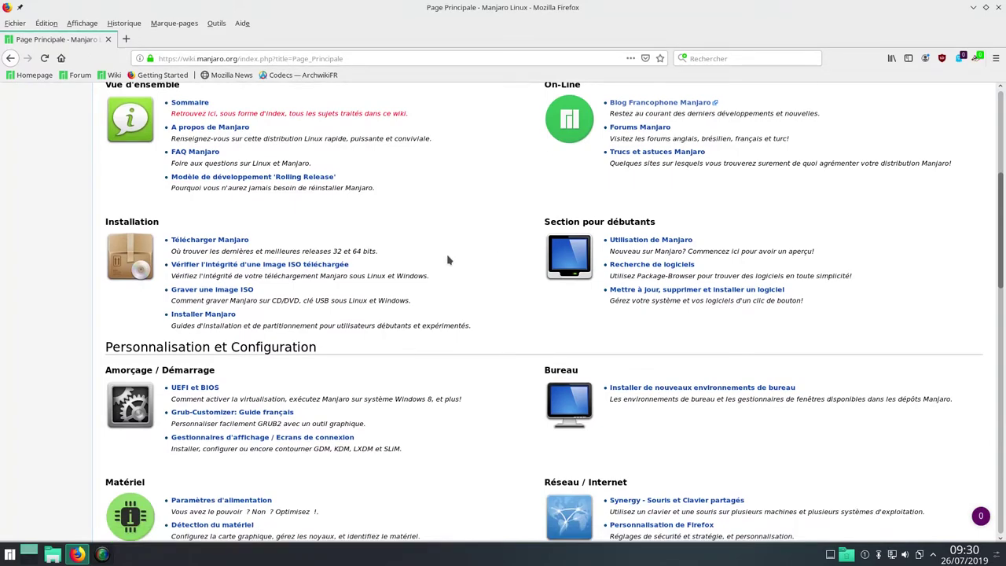
{"action": "scroll", "coordinate": [446, 259], "scroll_direction": "down", "scroll_amount": 2}
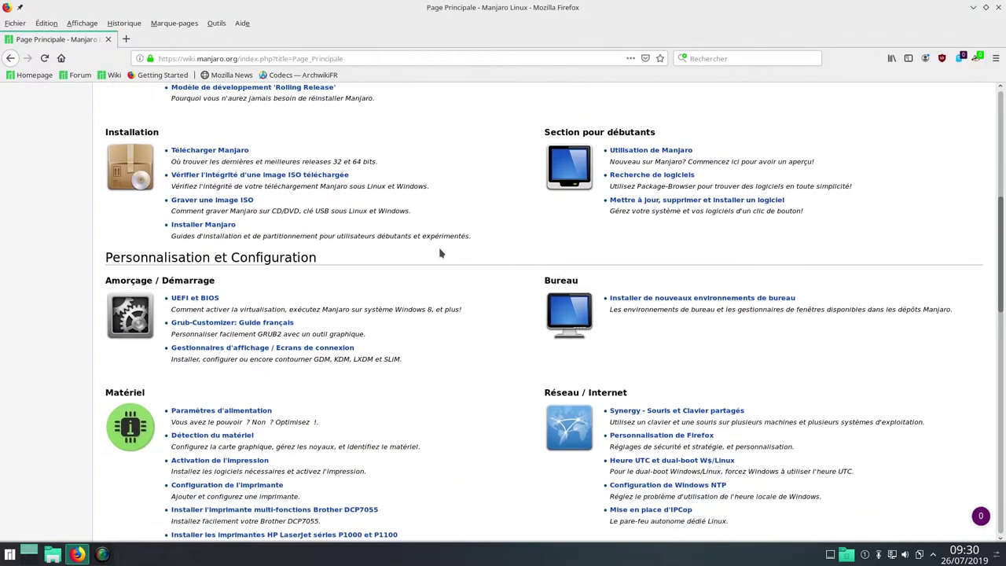
{"action": "scroll", "coordinate": [441, 253], "scroll_direction": "down", "scroll_amount": 1}
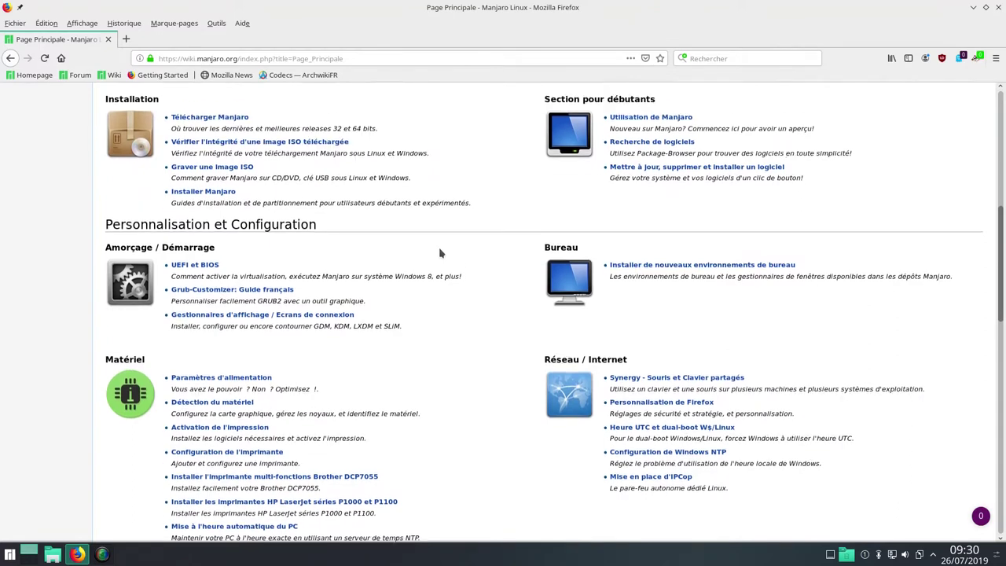
{"action": "scroll", "coordinate": [439, 252], "scroll_direction": "down", "scroll_amount": 1}
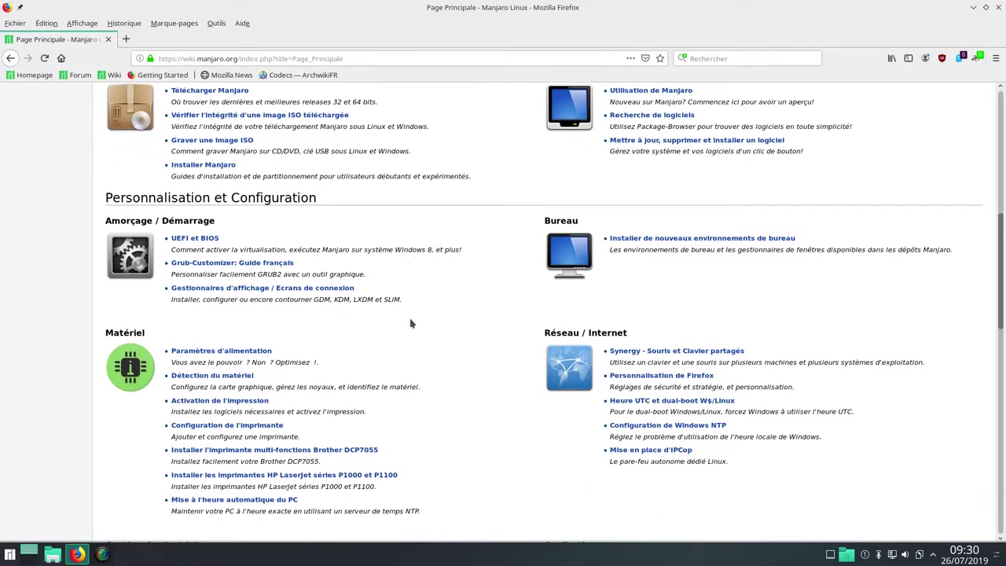
Look through the remaining French wiki sections and open the troubleshooting article "Kernel Panic! Ne paniquez pas!"
{"action": "scroll", "coordinate": [411, 321], "scroll_direction": "down", "scroll_amount": 7}
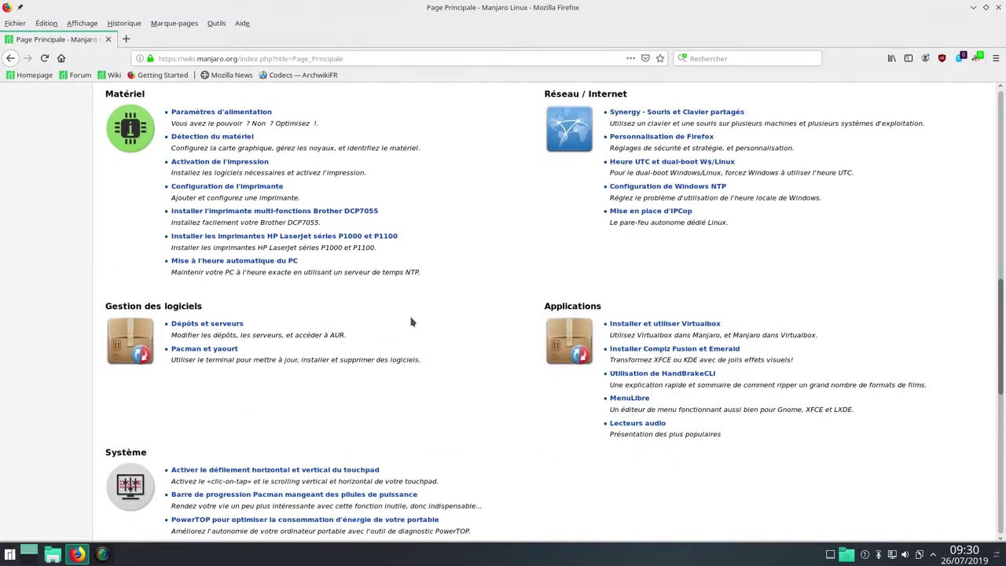
{"action": "scroll", "coordinate": [411, 321], "scroll_direction": "down", "scroll_amount": 6}
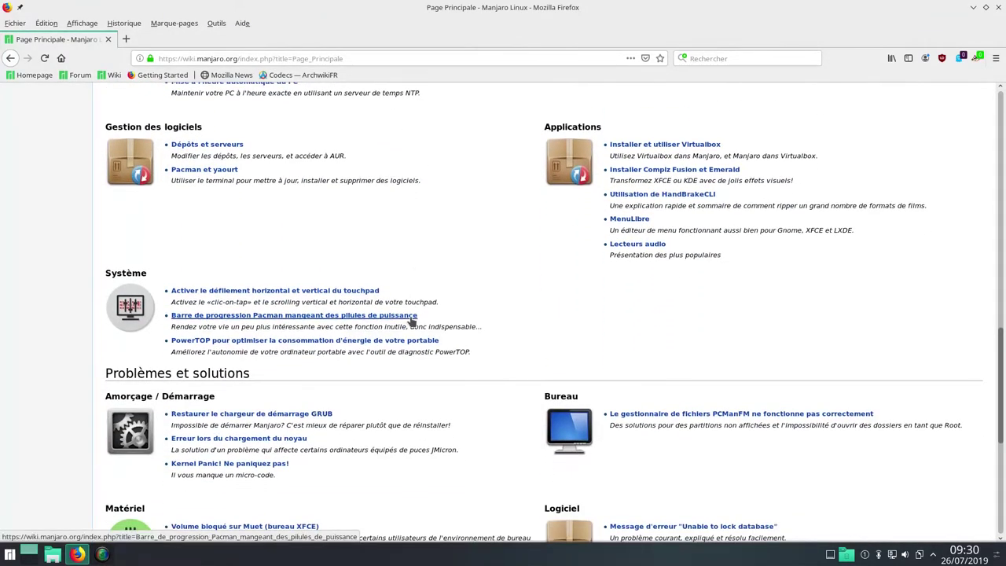
{"action": "scroll", "coordinate": [411, 322], "scroll_direction": "down", "scroll_amount": 7}
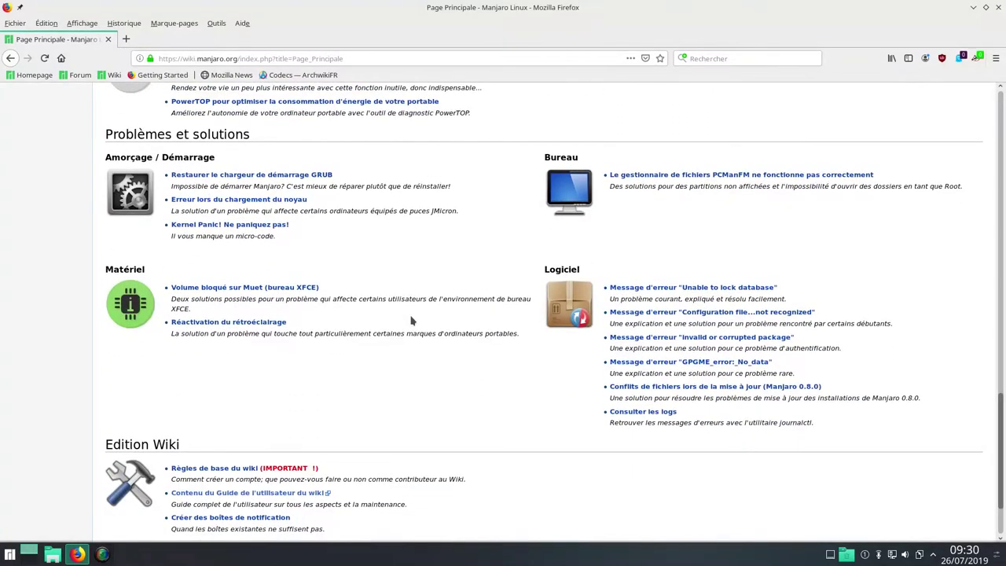
{"action": "scroll", "coordinate": [411, 321], "scroll_direction": "down", "scroll_amount": 2}
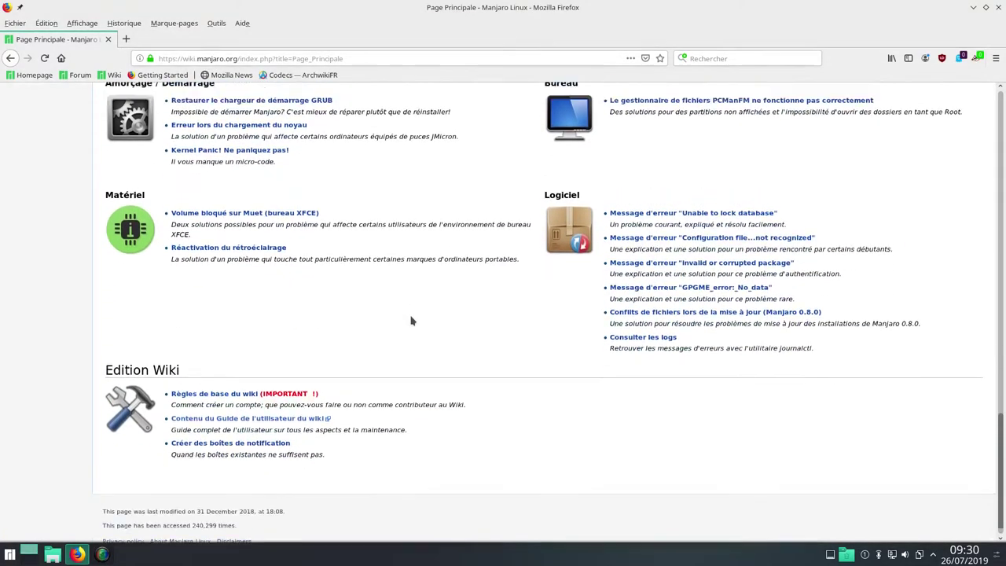
{"action": "scroll", "coordinate": [411, 321], "scroll_direction": "up", "scroll_amount": 6}
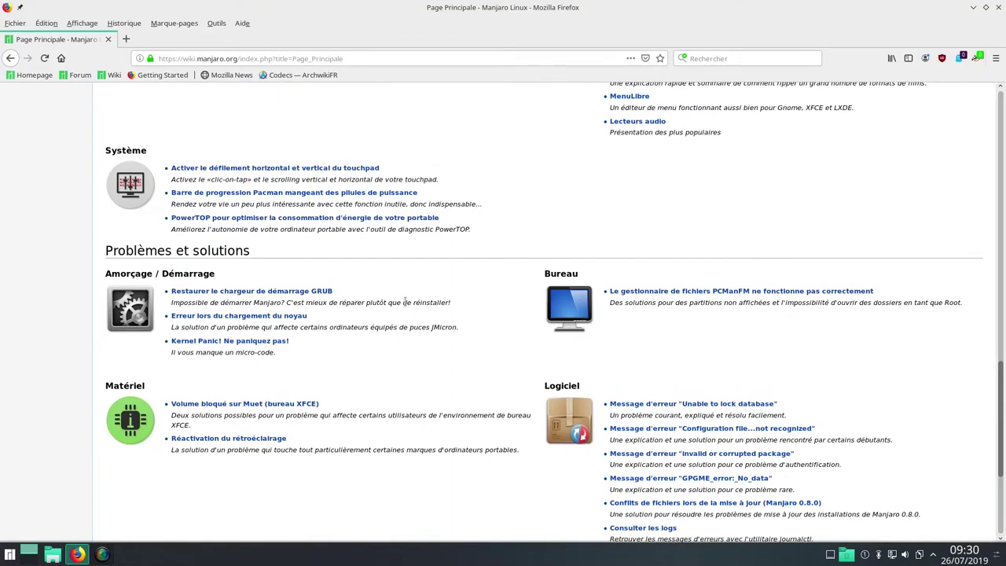
{"action": "left_click", "coordinate": [264, 341]}
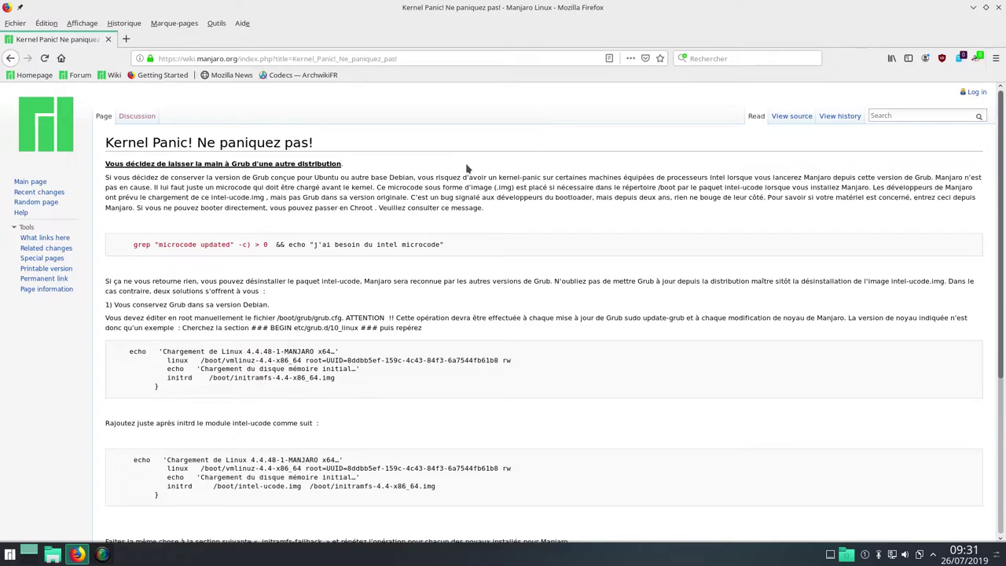
Open Pamac, check its history for the intel-ucode installation entry, and close Pamac
{"action": "left_click", "coordinate": [9, 554]}
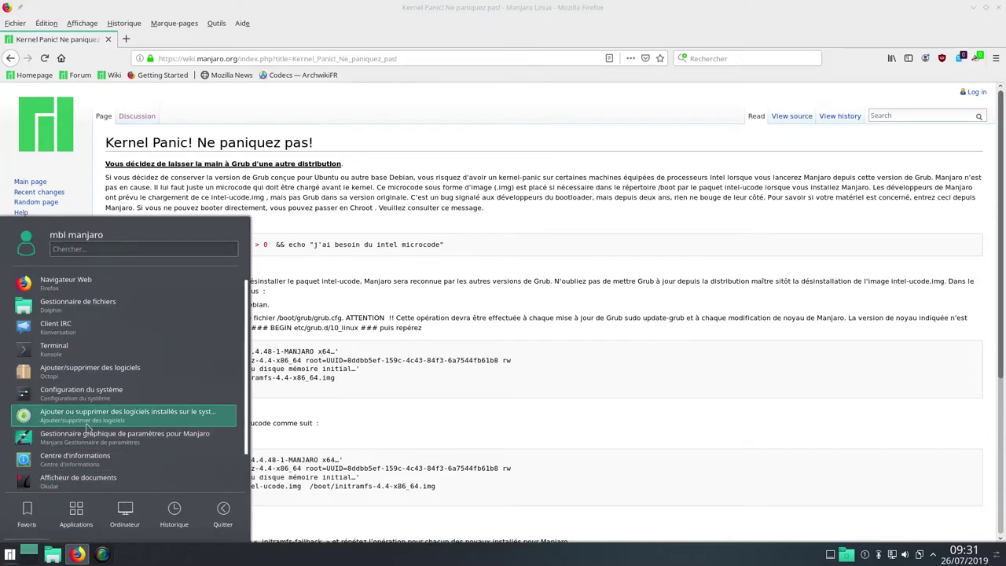
{"action": "left_click", "coordinate": [100, 417]}
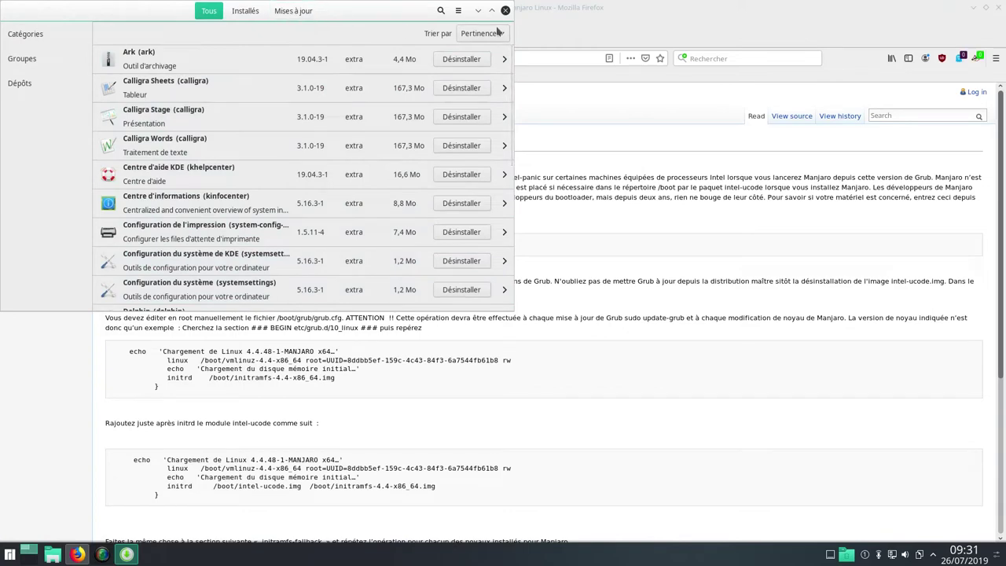
{"action": "left_click", "coordinate": [459, 11]}
{"action": "left_click", "coordinate": [461, 54]}
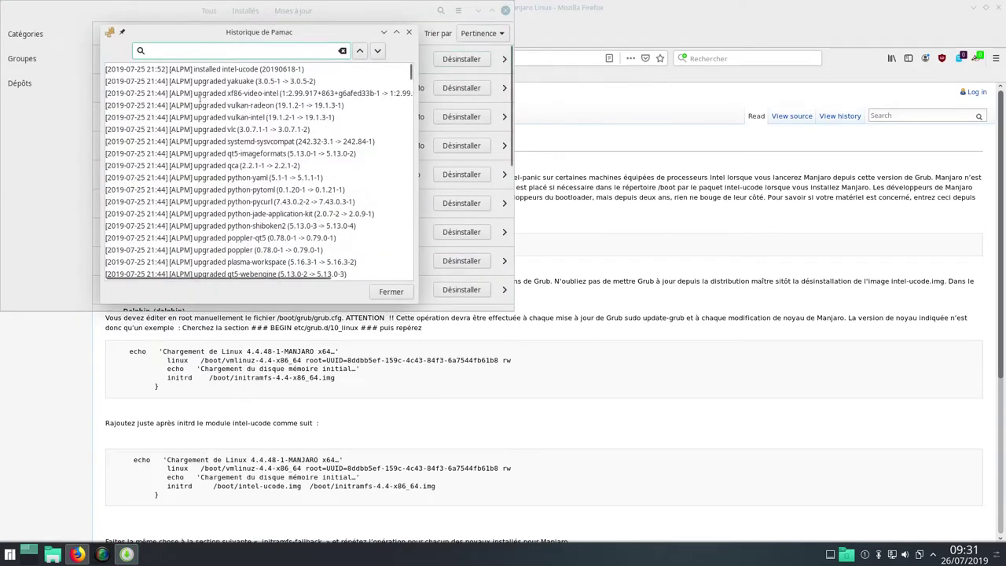
{"action": "left_click_drag", "start_coordinate": [223, 70], "coordinate": [259, 70]}
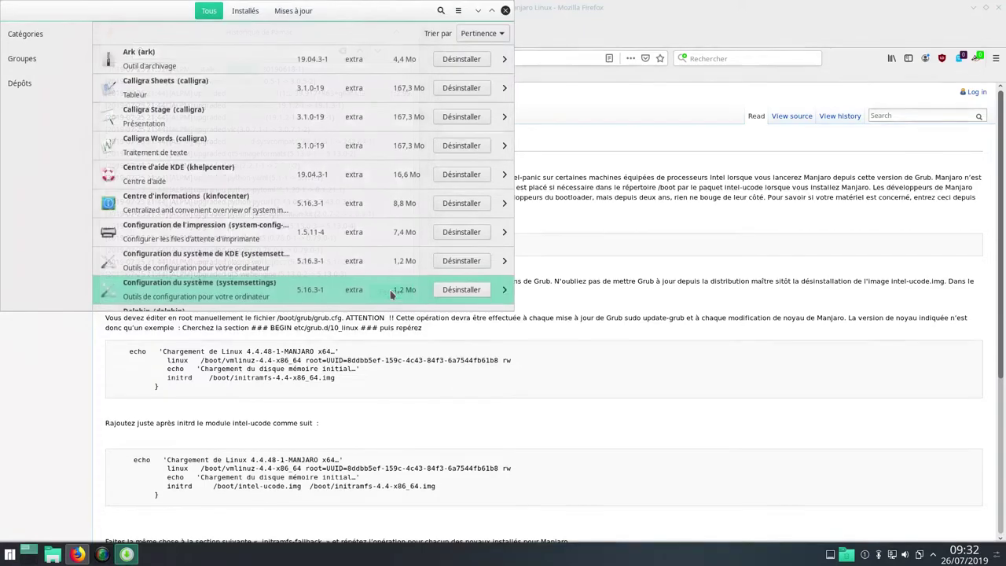
{"action": "left_click", "coordinate": [390, 292]}
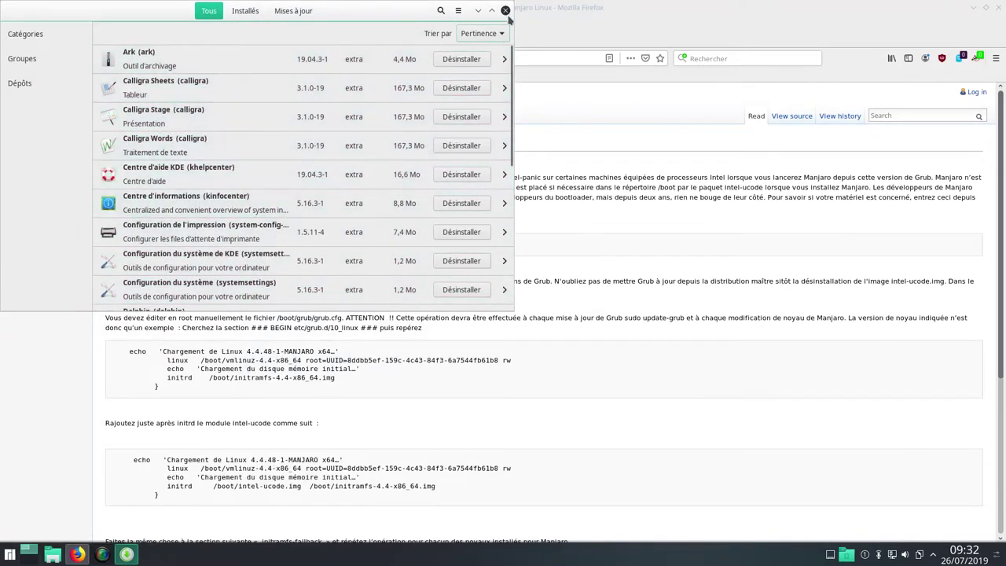
{"action": "left_click", "coordinate": [505, 10]}
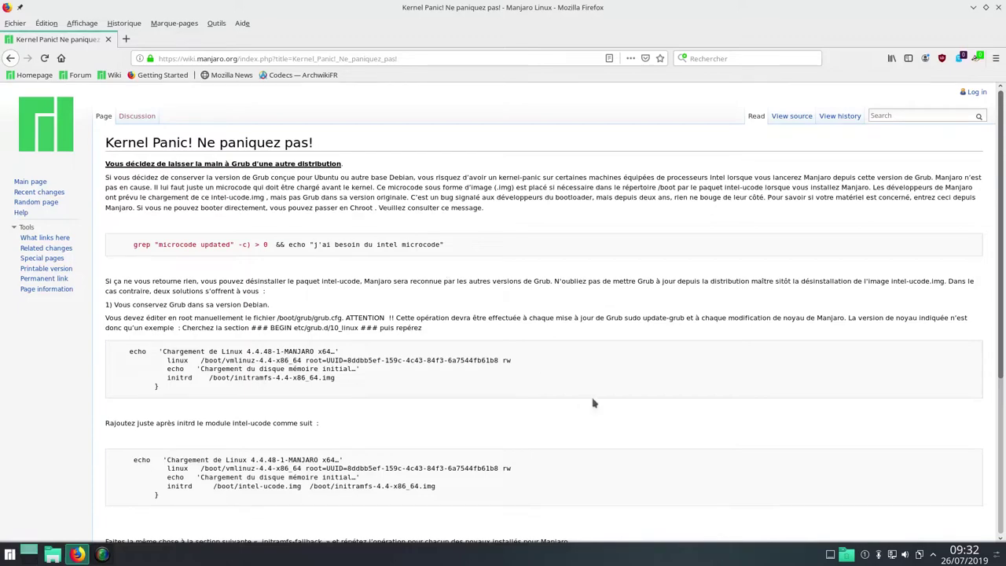
Read through the Kernel Panic article, highlighting the microcode grep command and the package name intel-ucode
{"action": "scroll", "coordinate": [516, 327], "scroll_direction": "down", "scroll_amount": 1}
{"action": "scroll", "coordinate": [517, 327], "scroll_direction": "down", "scroll_amount": 3}
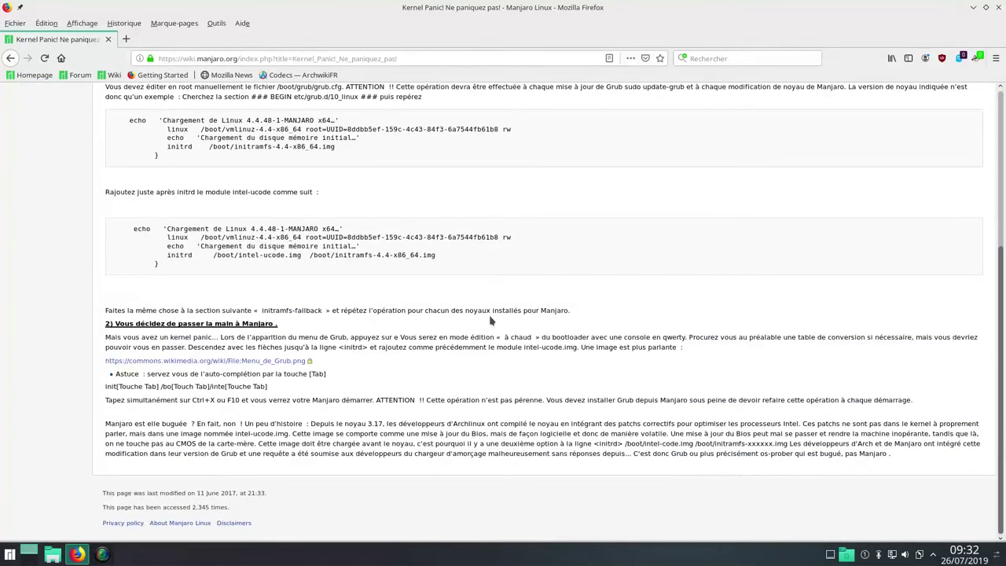
{"action": "scroll", "coordinate": [492, 292], "scroll_direction": "up", "scroll_amount": 3}
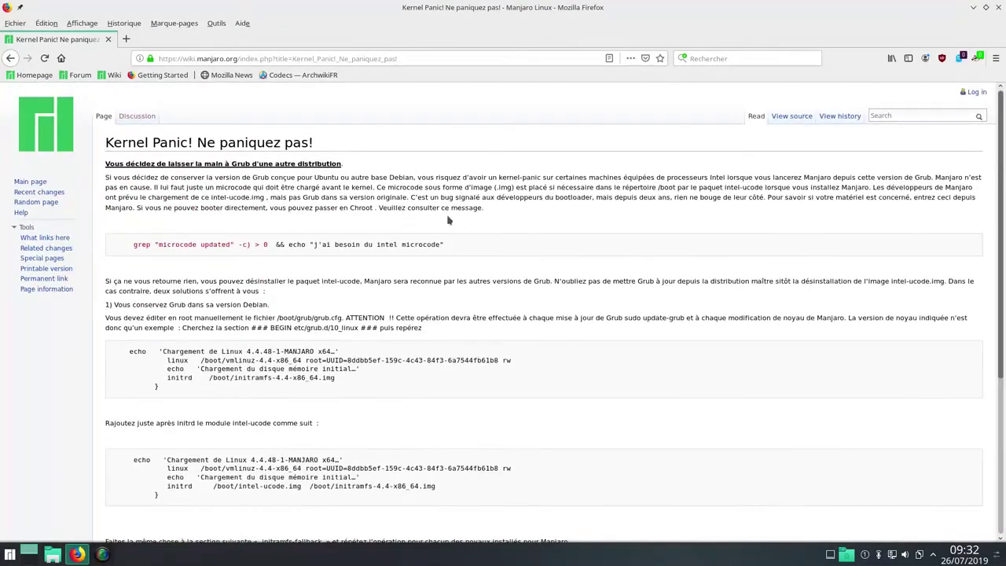
{"action": "scroll", "coordinate": [513, 277], "scroll_direction": "down", "scroll_amount": 6}
{"action": "scroll", "coordinate": [627, 260], "scroll_direction": "up", "scroll_amount": 6}
{"action": "left_click_drag", "start_coordinate": [131, 244], "coordinate": [268, 245]}
{"action": "left_click", "coordinate": [269, 246]}
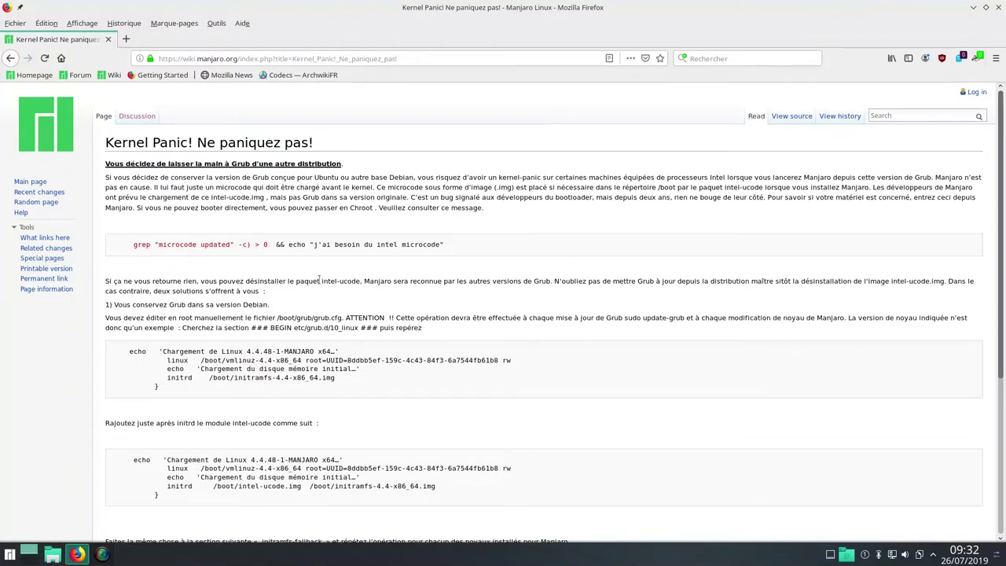
{"action": "left_click_drag", "start_coordinate": [320, 280], "coordinate": [362, 283]}
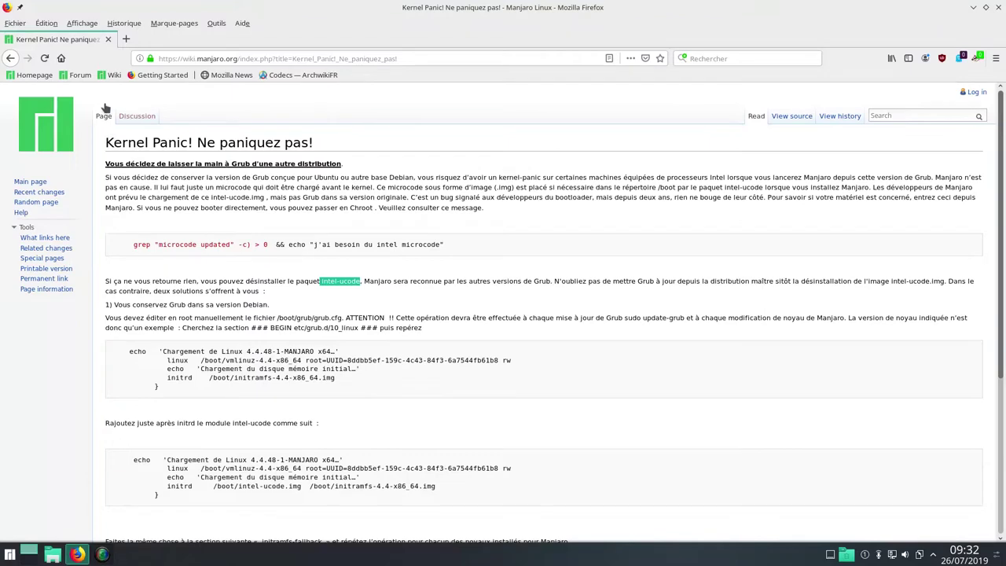
Go from the bookmarked Manjaro homepage to its User Guide page, open the French guide PDF, and close the PDF's tab
{"action": "left_click", "coordinate": [35, 77]}
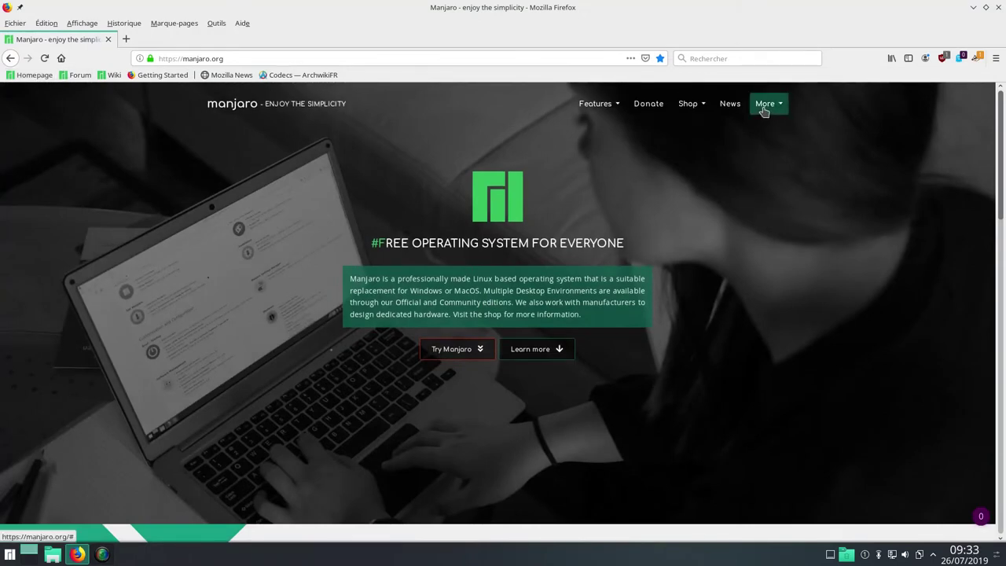
{"action": "left_click", "coordinate": [763, 110]}
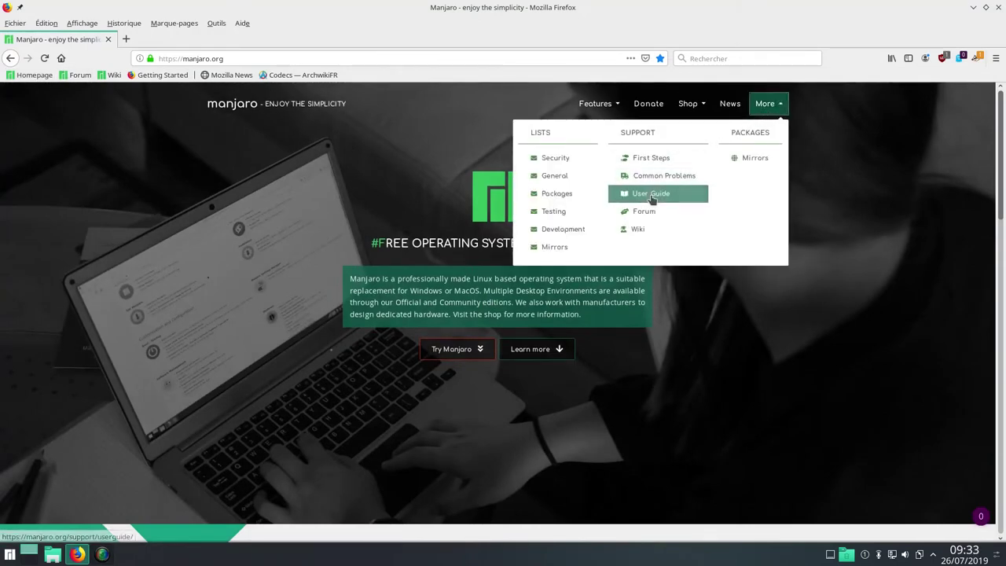
{"action": "left_click", "coordinate": [651, 197]}
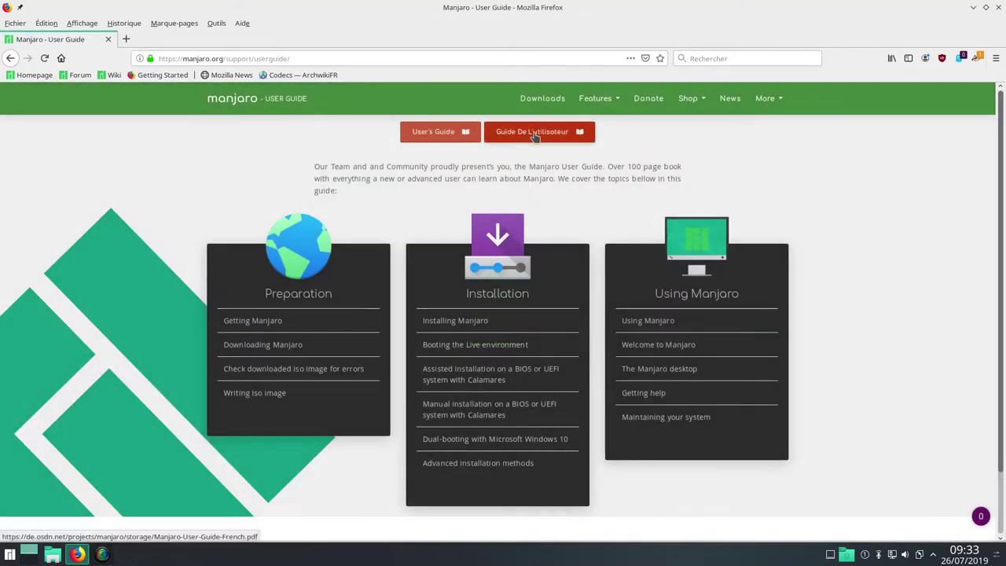
{"action": "left_click", "coordinate": [534, 135]}
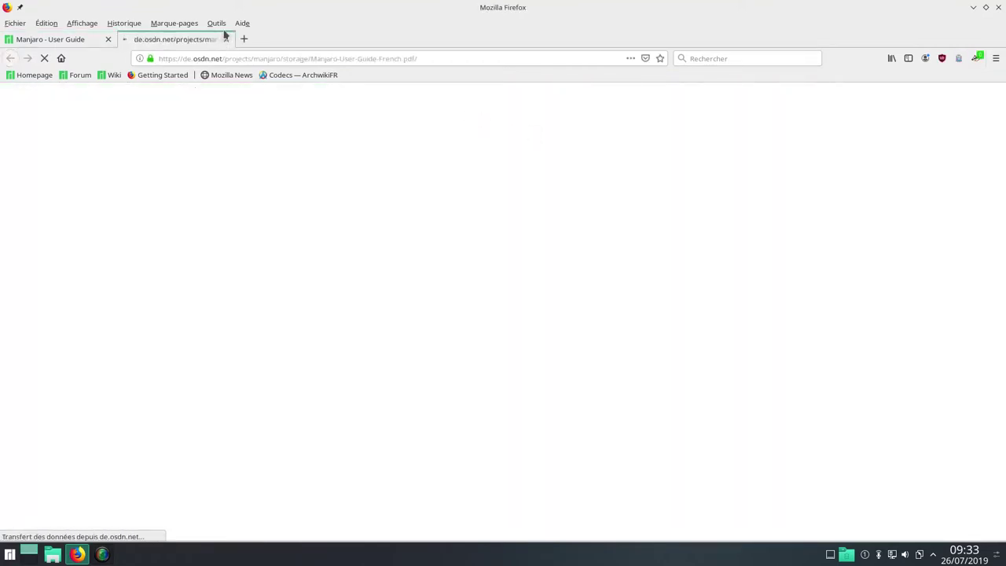
{"action": "left_click", "coordinate": [226, 40]}
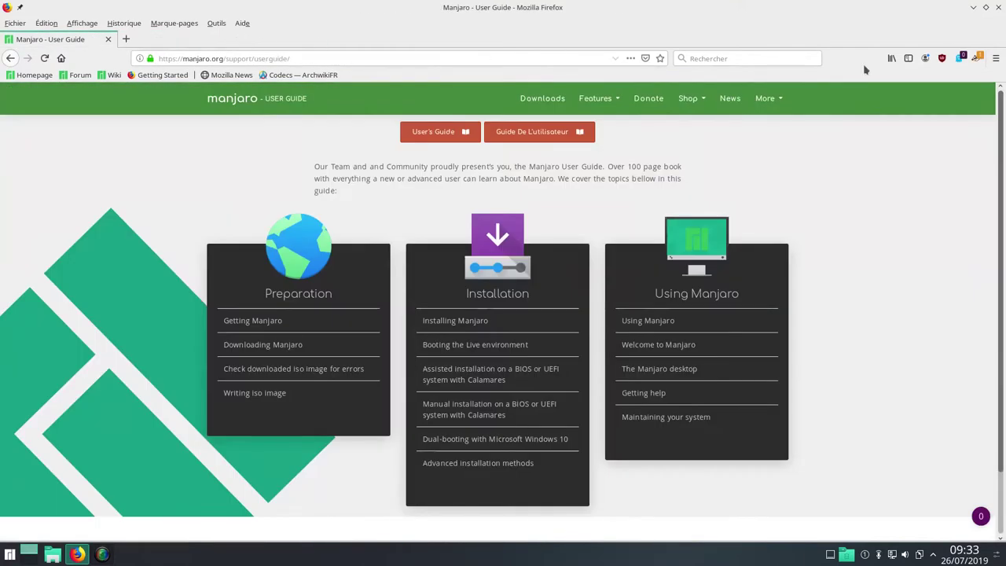
Minimize Firefox and open Manjaro-User-Guide-French.pdf from Dolphin's Téléchargements folder with Okular
{"action": "left_click", "coordinate": [973, 7]}
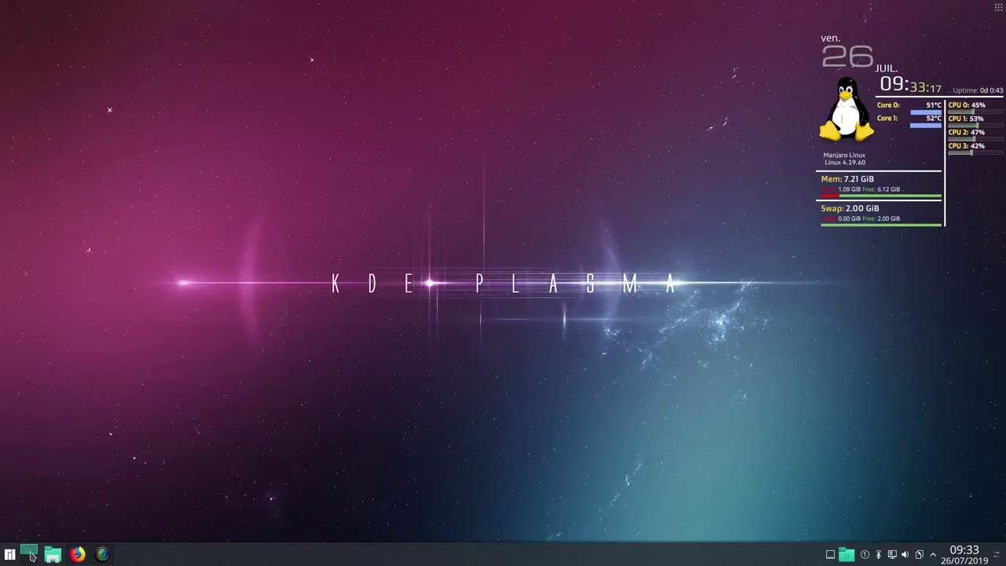
{"action": "left_click", "coordinate": [55, 555]}
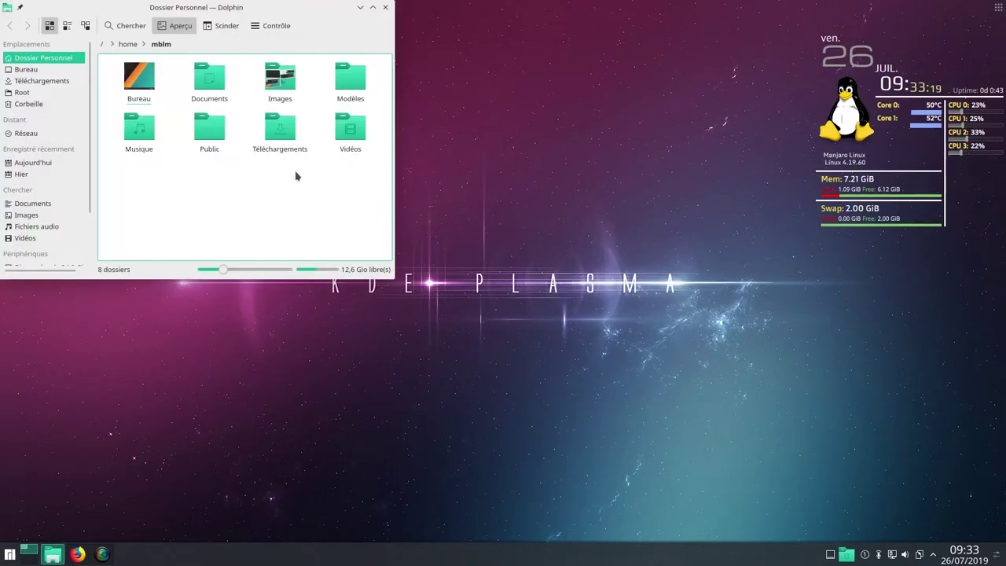
{"action": "left_click", "coordinate": [288, 147]}
{"action": "right_click", "coordinate": [129, 90]}
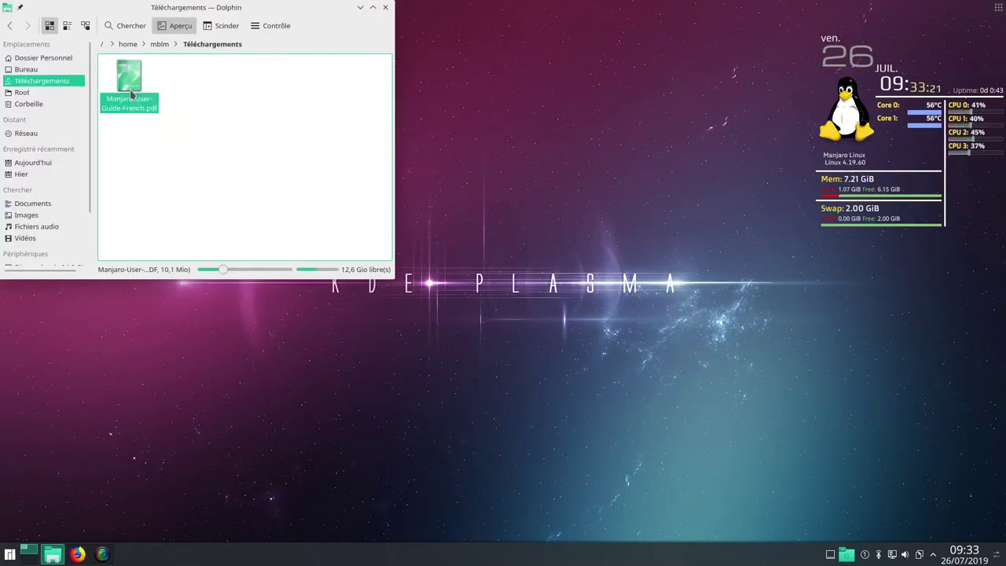
{"action": "left_click", "coordinate": [116, 152]}
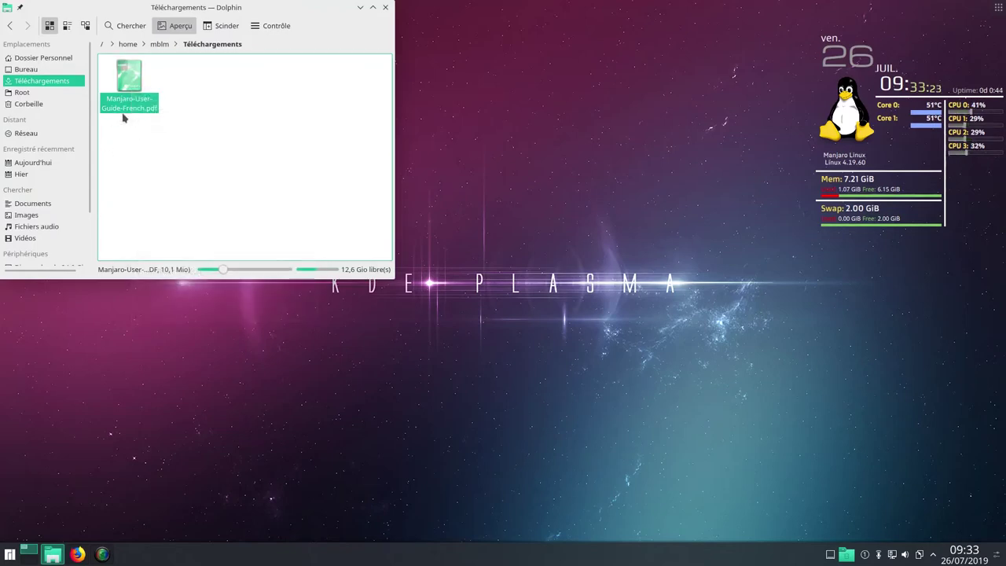
{"action": "right_click", "coordinate": [127, 90]}
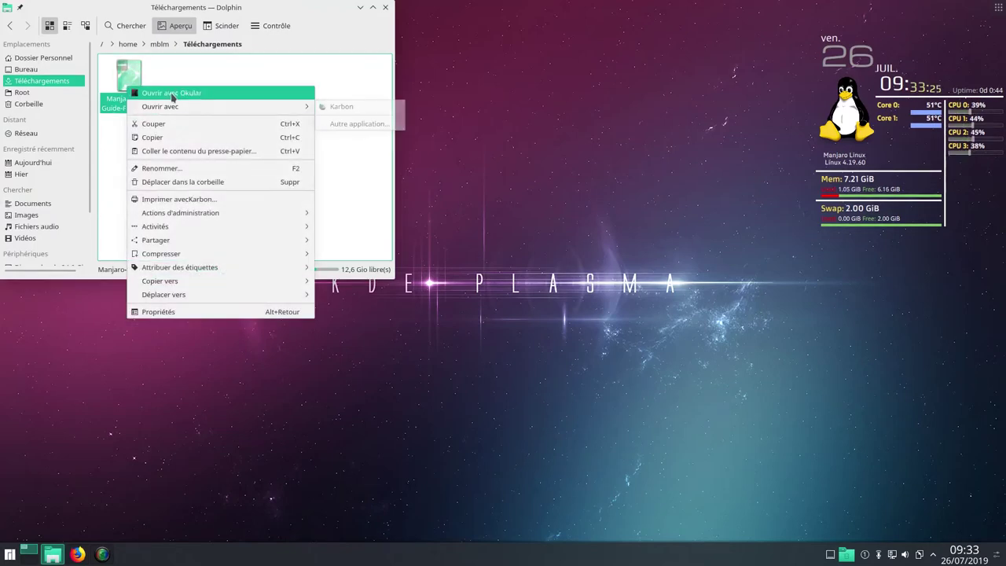
{"action": "left_click", "coordinate": [169, 93]}
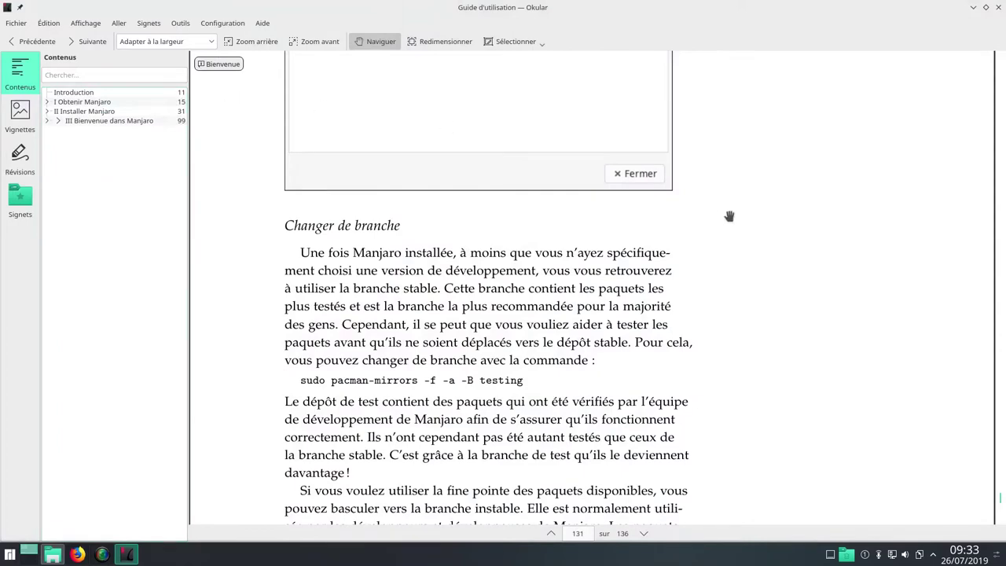
Examine page 131 of the French user guide on the official repository mirrors and changing branches
{"action": "scroll", "coordinate": [813, 265], "scroll_direction": "up", "scroll_amount": 3}
{"action": "scroll", "coordinate": [809, 259], "scroll_direction": "up", "scroll_amount": 1}
{"action": "scroll", "coordinate": [813, 263], "scroll_direction": "down", "scroll_amount": 3}
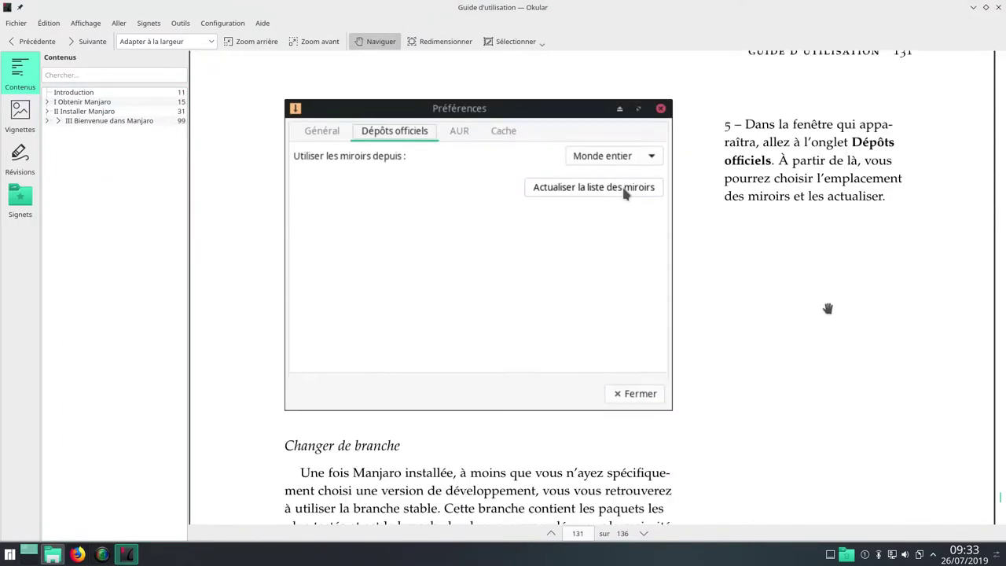
{"action": "scroll", "coordinate": [826, 307], "scroll_direction": "up", "scroll_amount": 3}
{"action": "scroll", "coordinate": [826, 307], "scroll_direction": "down", "scroll_amount": 6}
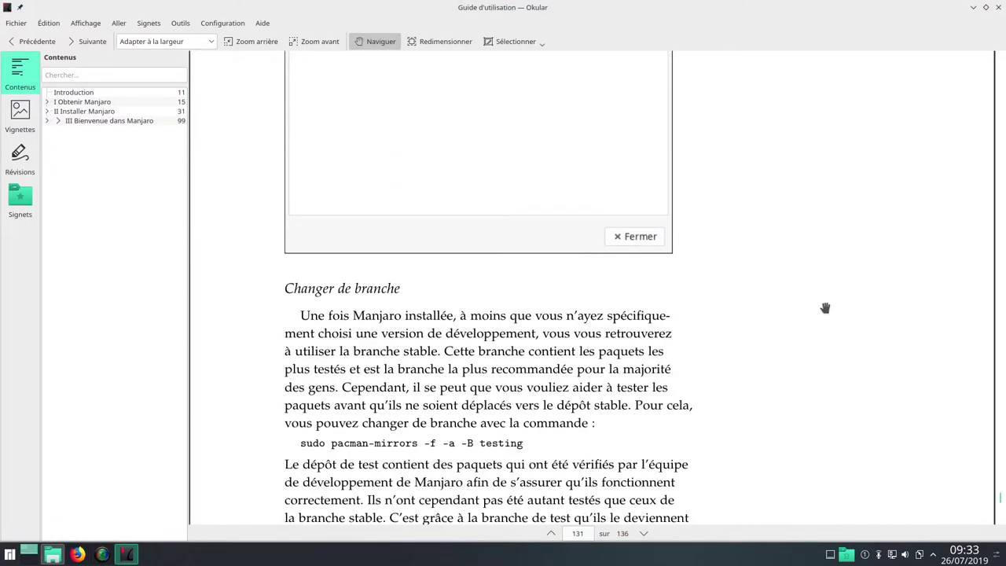
Read the French user guide's sections on changing branches and repairing installation errors on pages 131 and 132
{"action": "scroll", "coordinate": [825, 307], "scroll_direction": "down", "scroll_amount": 1}
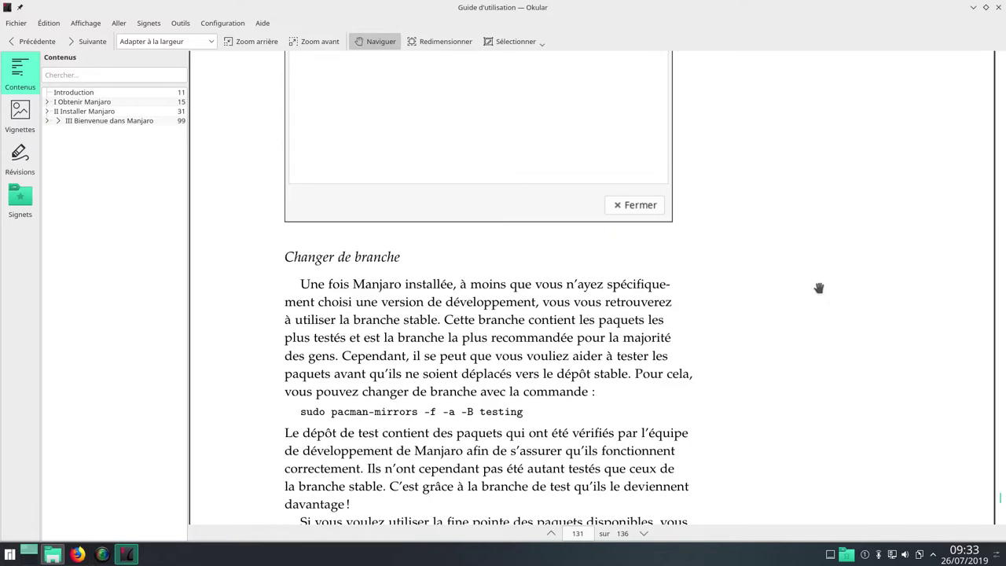
{"action": "scroll", "coordinate": [790, 240], "scroll_direction": "down", "scroll_amount": 1}
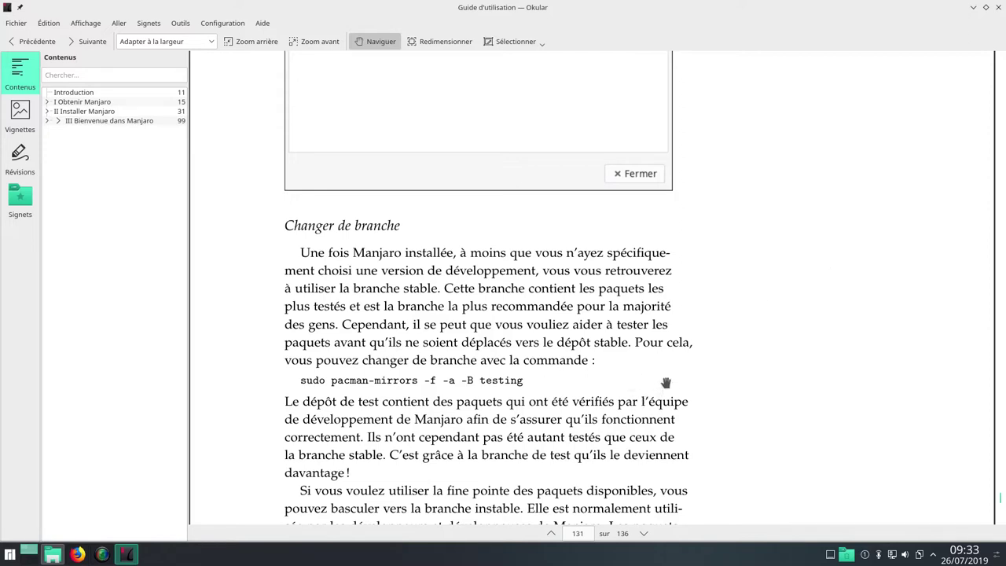
{"action": "scroll", "coordinate": [676, 341], "scroll_direction": "down", "scroll_amount": 1}
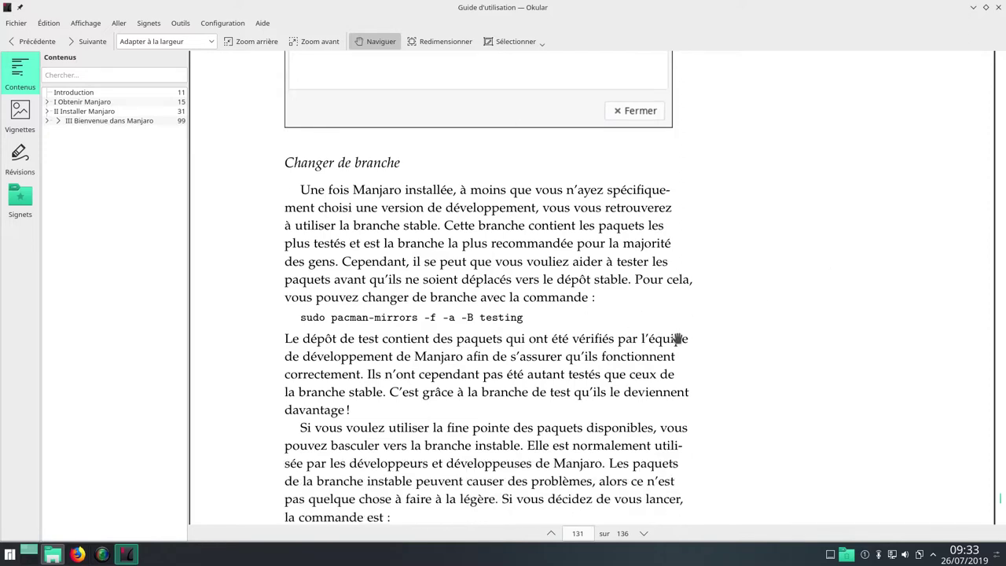
{"action": "scroll", "coordinate": [678, 339], "scroll_direction": "down", "scroll_amount": 4}
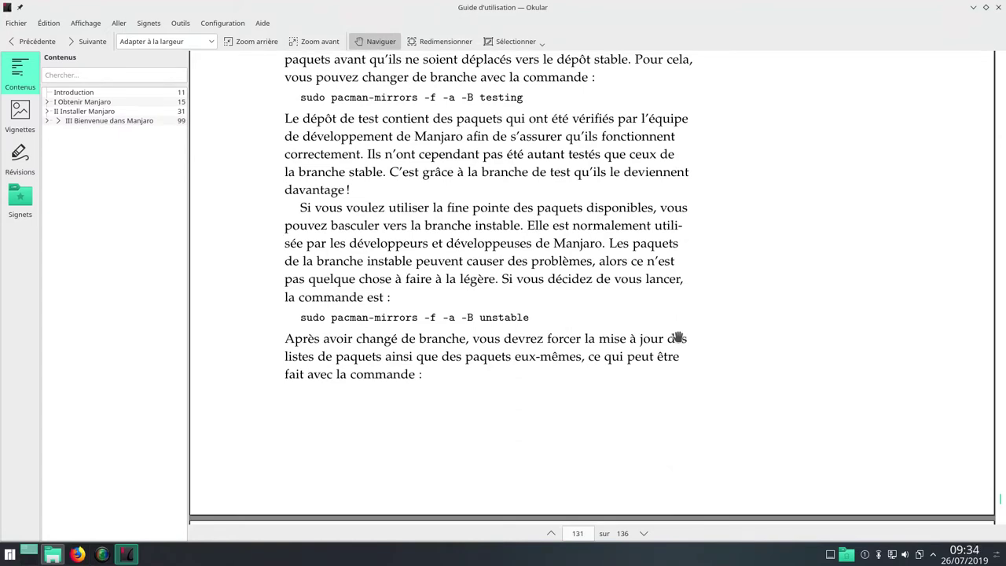
{"action": "scroll", "coordinate": [678, 338], "scroll_direction": "down", "scroll_amount": 5}
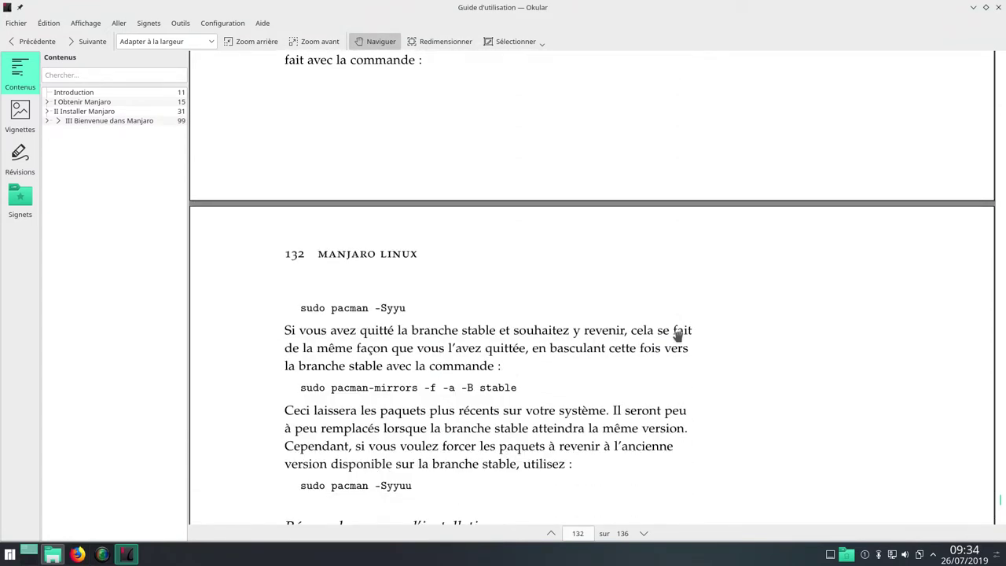
{"action": "scroll", "coordinate": [677, 335], "scroll_direction": "down", "scroll_amount": 1}
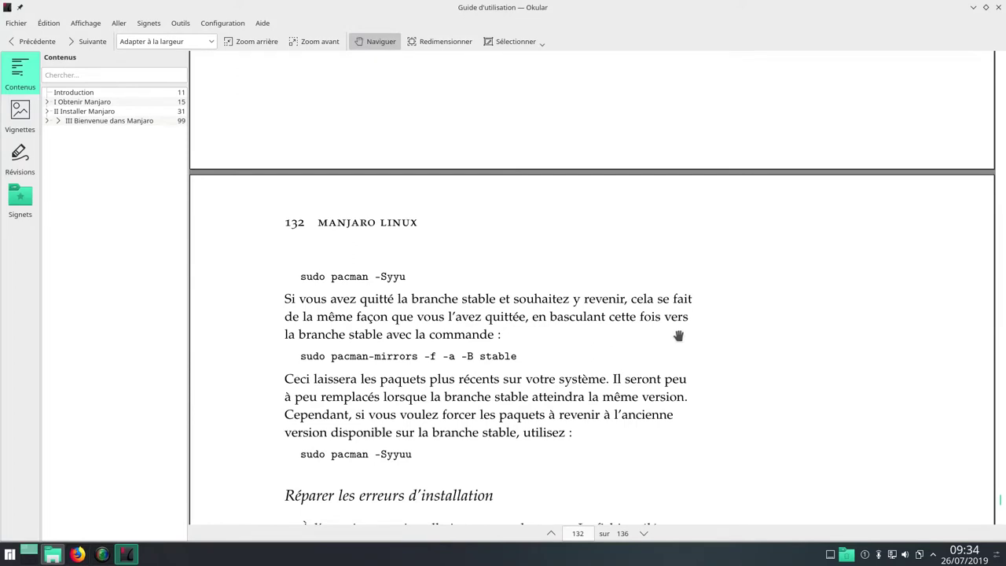
{"action": "scroll", "coordinate": [678, 336], "scroll_direction": "down", "scroll_amount": 4}
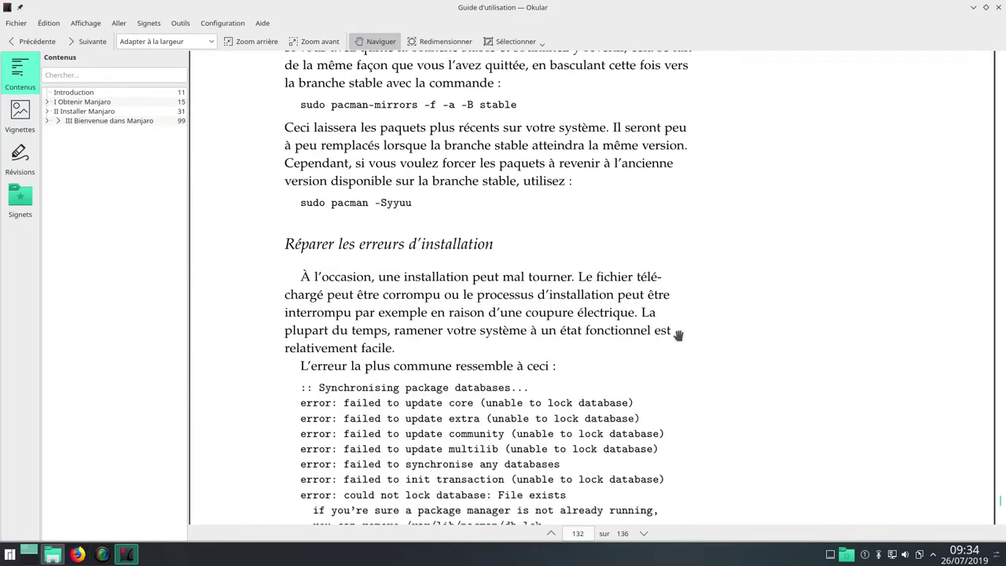
{"action": "scroll", "coordinate": [677, 336], "scroll_direction": "down", "scroll_amount": 4}
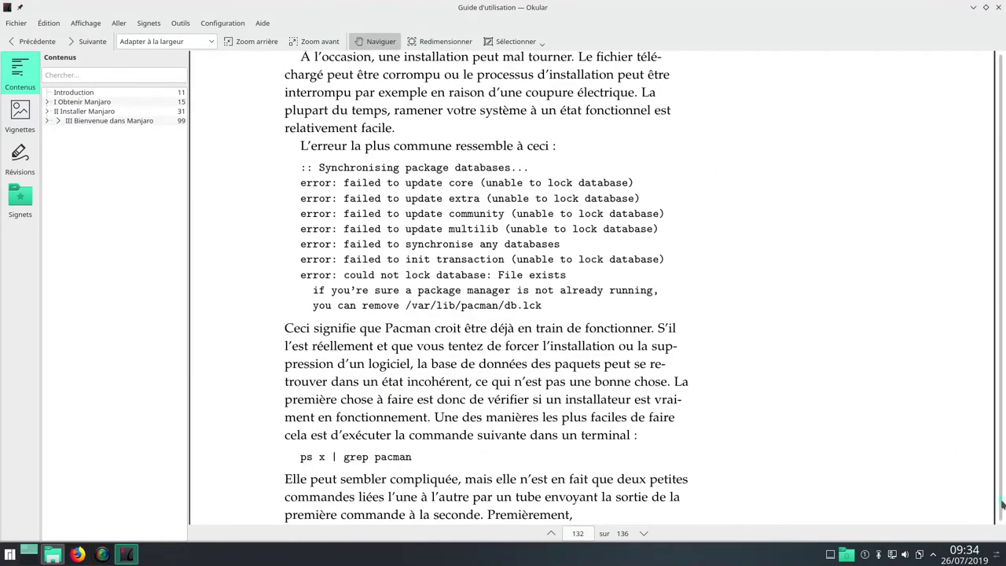
Go to the Index on page 135 of the user guide and look through its entries
{"action": "left_click_drag", "start_coordinate": [1001, 503], "coordinate": [1002, 513]}
{"action": "scroll", "coordinate": [817, 411], "scroll_direction": "up", "scroll_amount": 3}
{"action": "scroll", "coordinate": [835, 366], "scroll_direction": "down", "scroll_amount": 2}
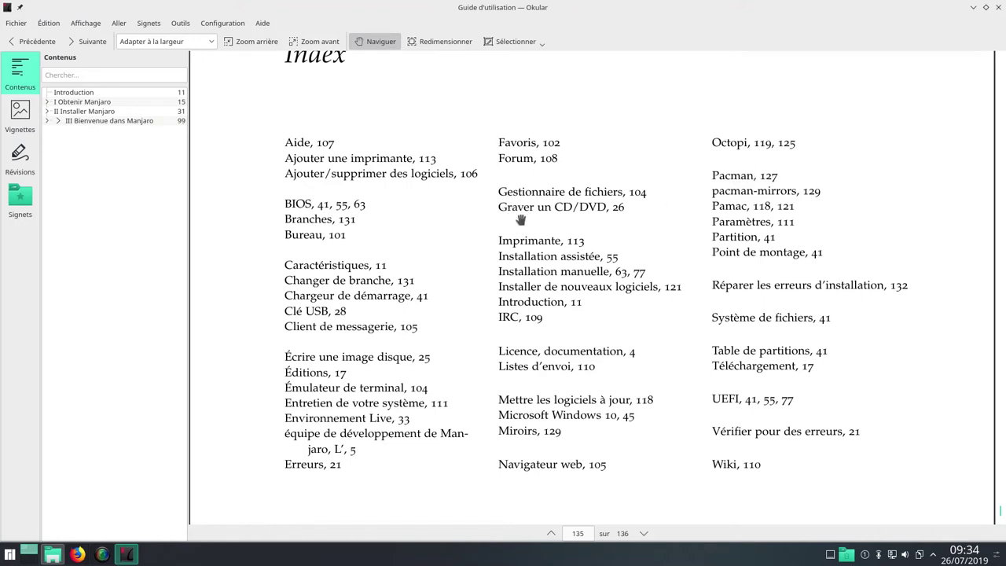
{"action": "scroll", "coordinate": [658, 223], "scroll_direction": "up", "scroll_amount": 3}
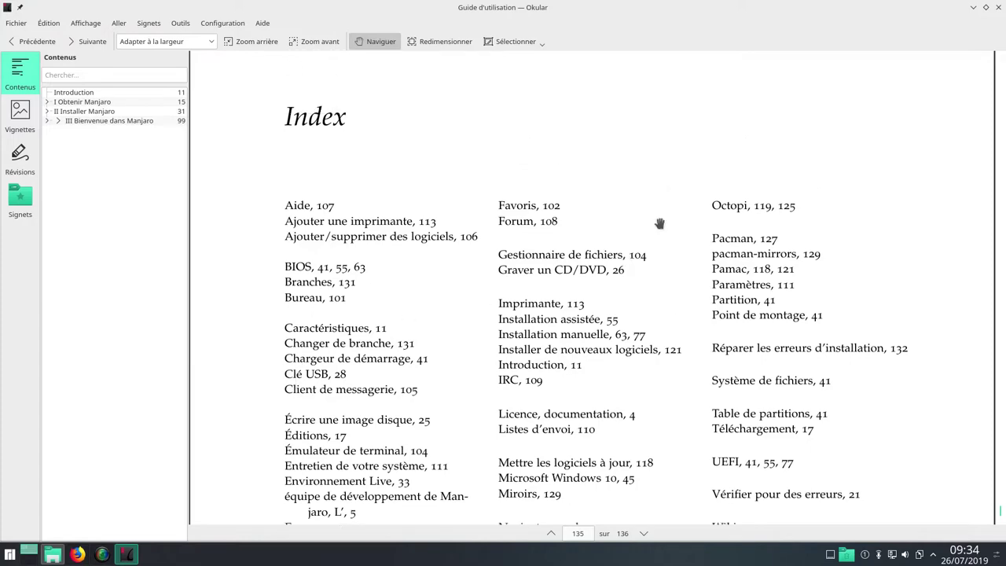
{"action": "scroll", "coordinate": [751, 164], "scroll_direction": "up", "scroll_amount": 2}
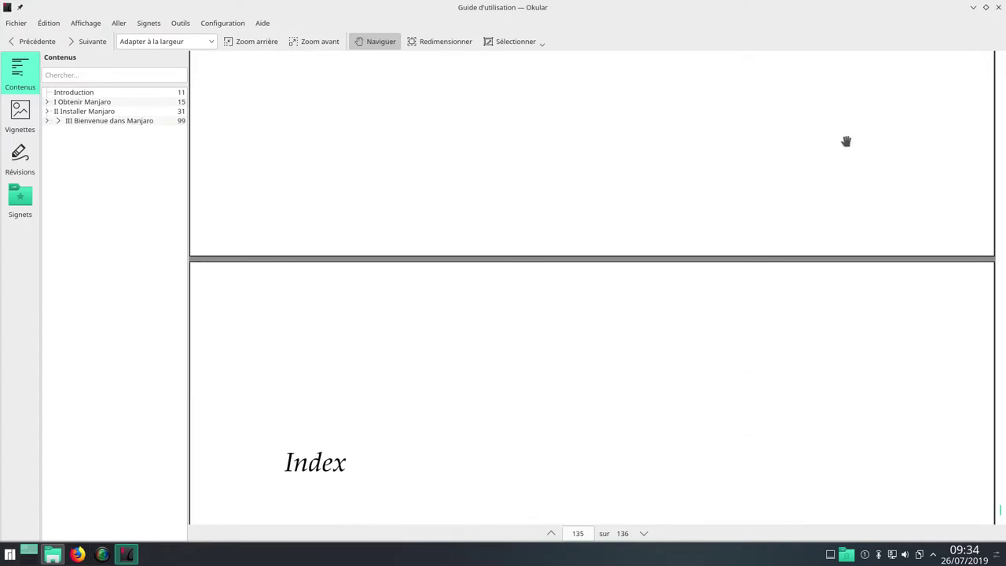
Close Okular and the Dolphin window, and open Configuration du système
{"action": "left_click", "coordinate": [998, 7]}
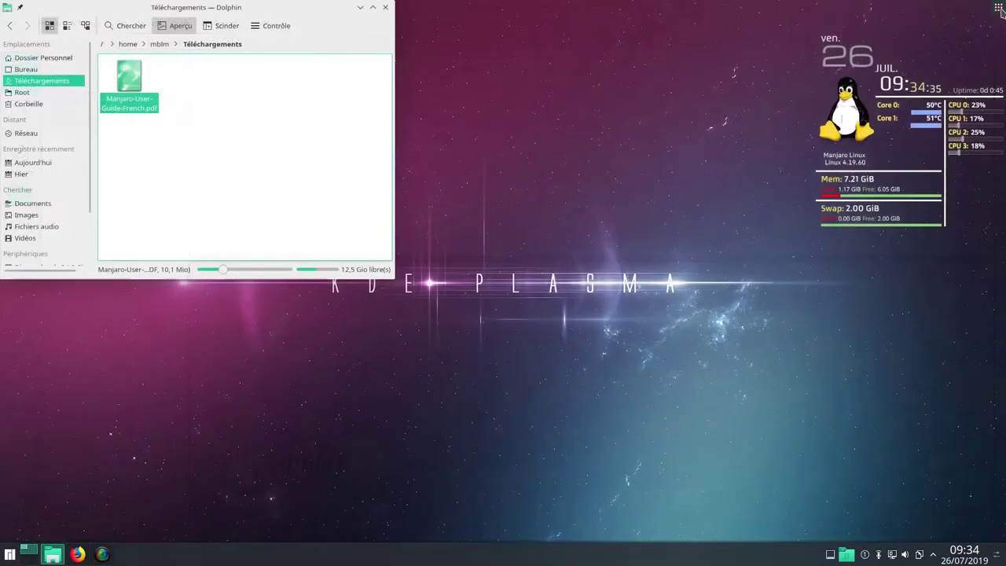
{"action": "left_click", "coordinate": [386, 9]}
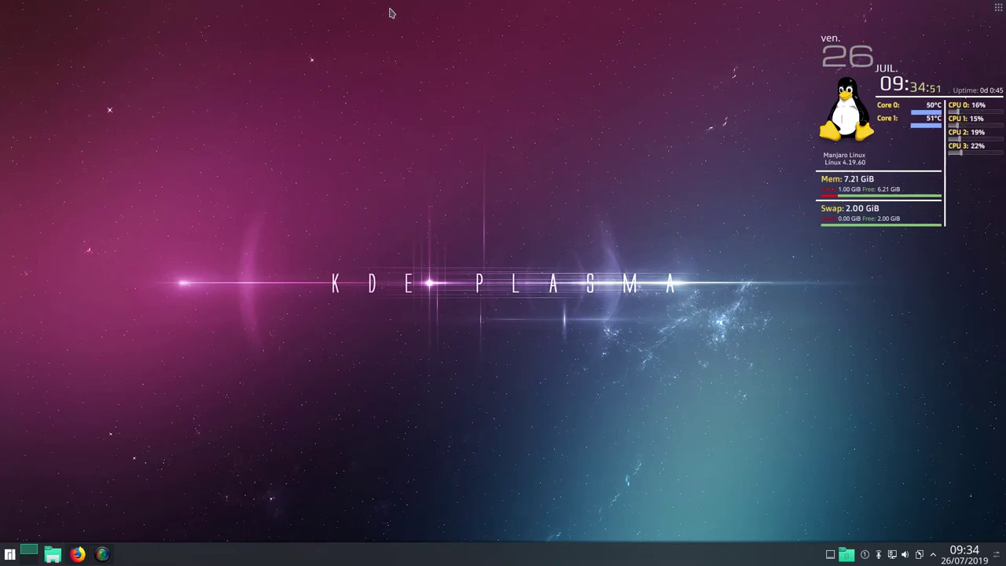
{"action": "left_click", "coordinate": [9, 554]}
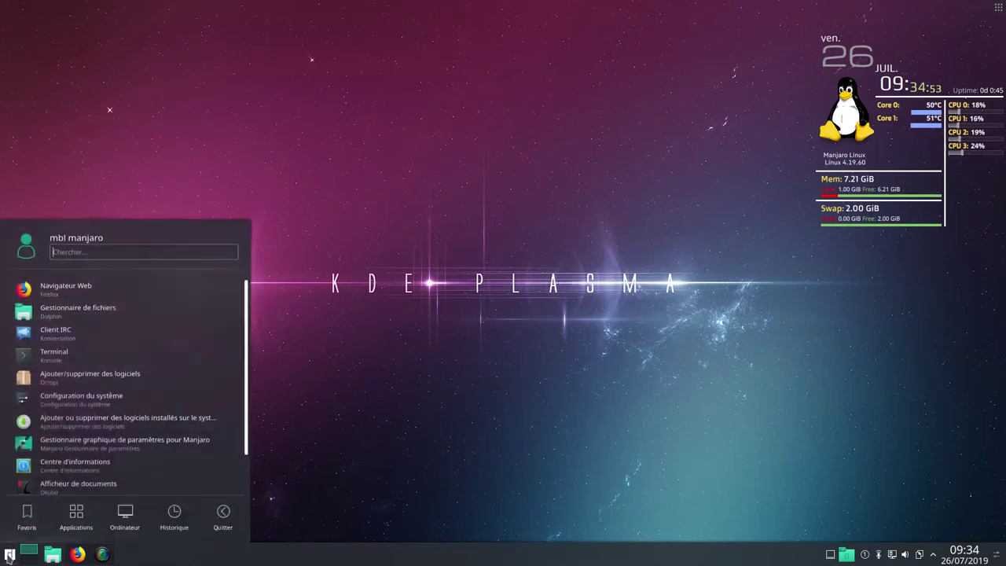
{"action": "left_click", "coordinate": [121, 397]}
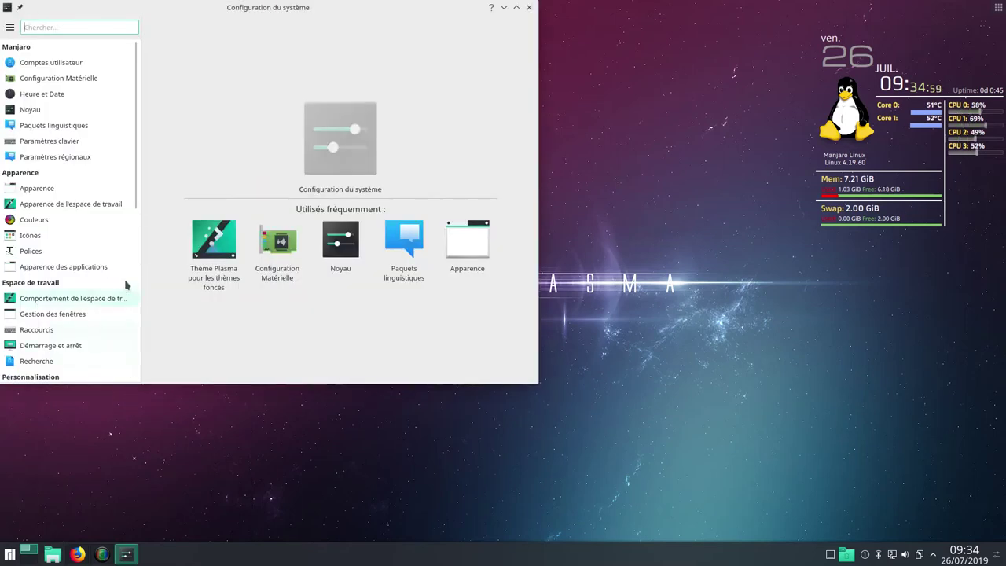
Review the Manjaro settings one after another, from user accounts, hardware, date and kernel to language packs, keyboard and regional settings
{"action": "left_click", "coordinate": [54, 66]}
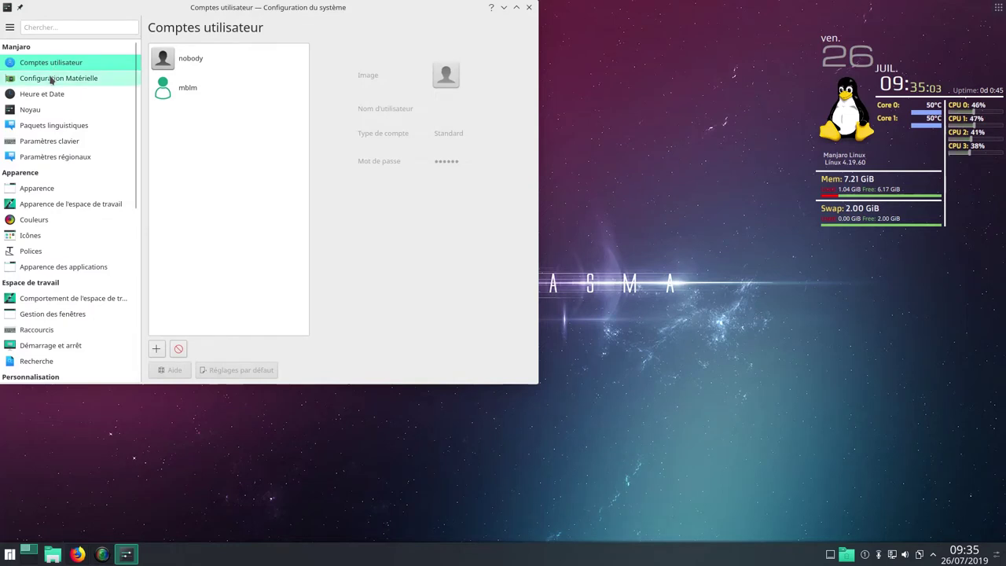
{"action": "left_click", "coordinate": [50, 79]}
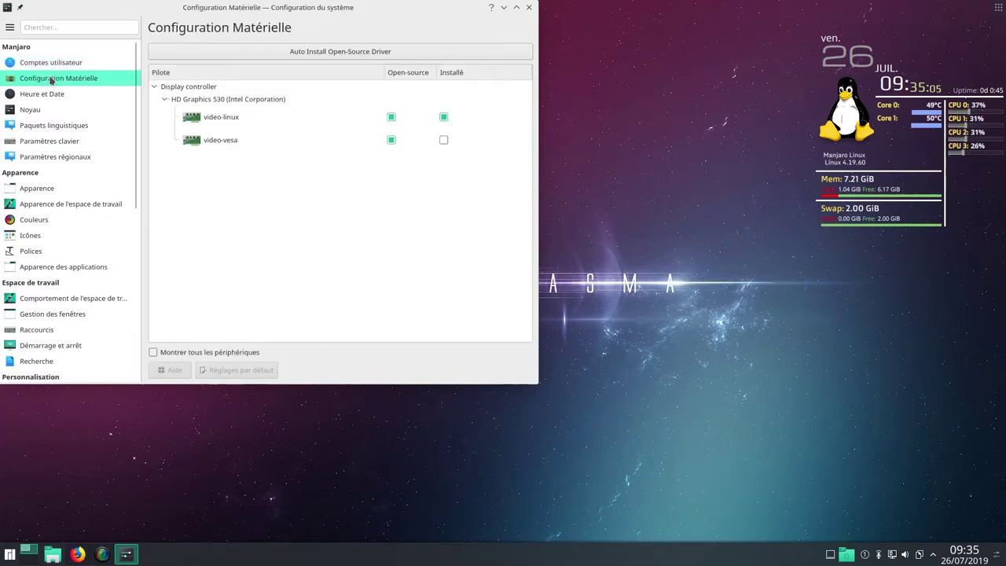
{"action": "left_click", "coordinate": [51, 93]}
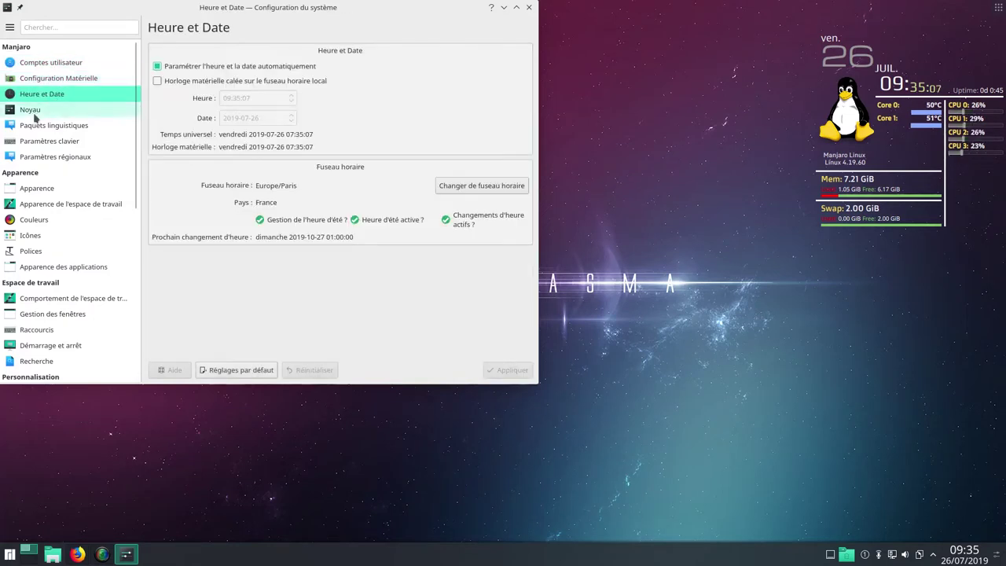
{"action": "left_click", "coordinate": [30, 112]}
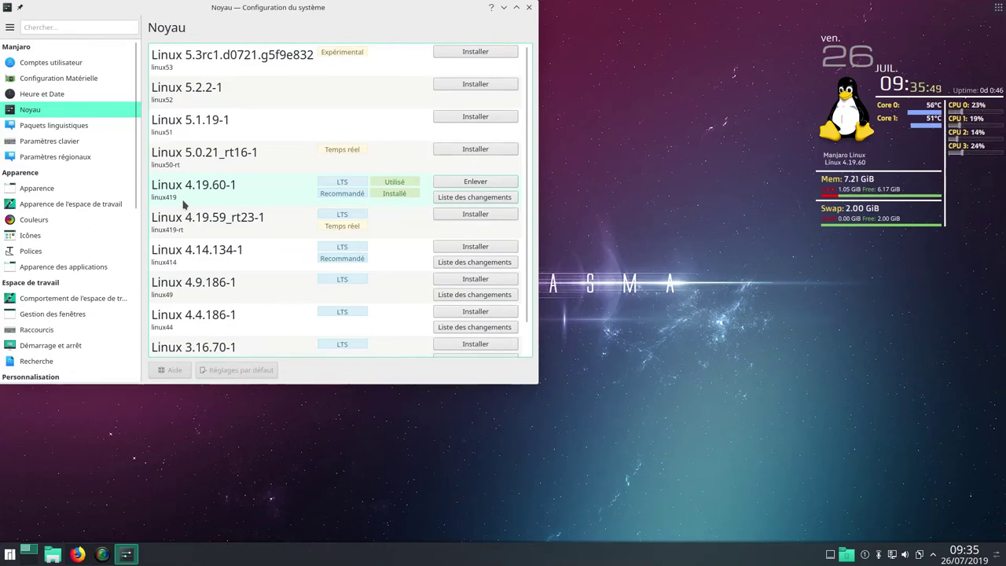
{"action": "left_click", "coordinate": [52, 129]}
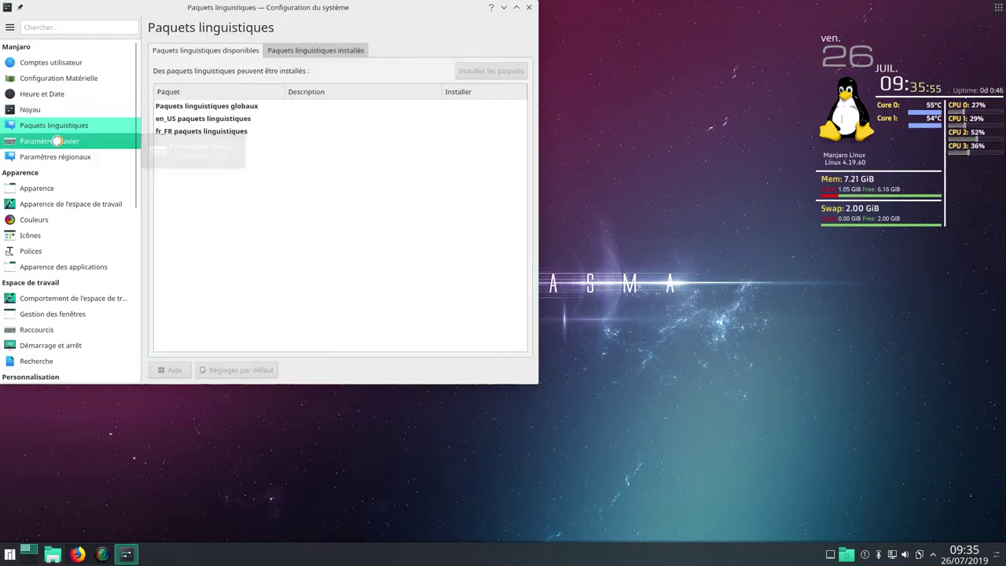
{"action": "left_click", "coordinate": [58, 141]}
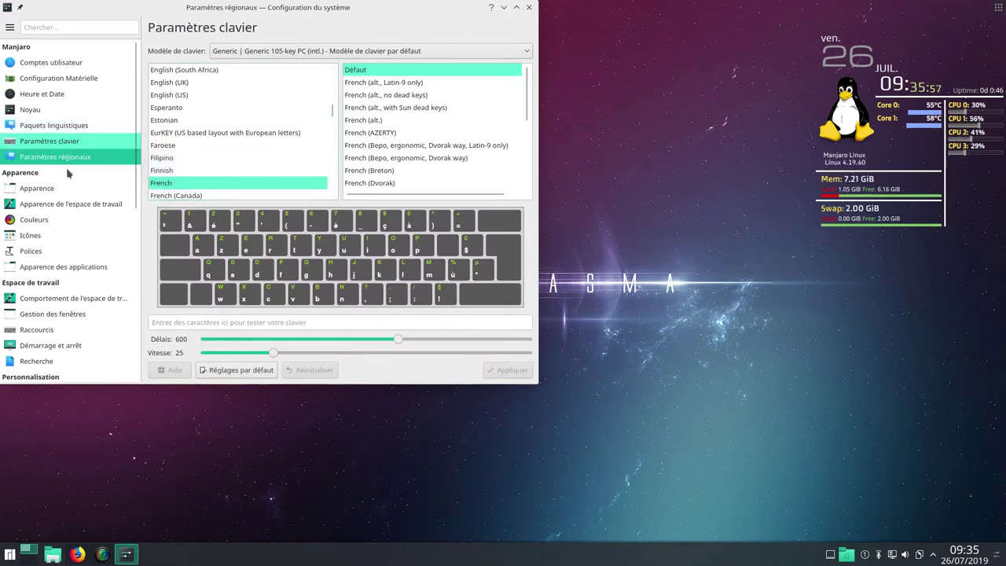
{"action": "left_click", "coordinate": [79, 157]}
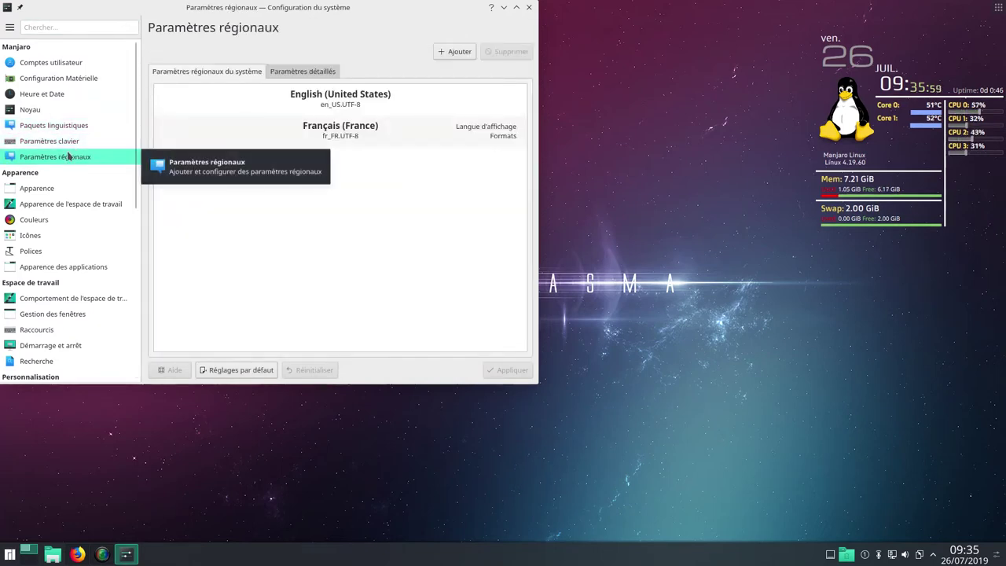
View the Plasma themes under the workspace appearance settings, and return to the main category list to look through the remaining categories
{"action": "left_click", "coordinate": [43, 195]}
{"action": "left_click", "coordinate": [51, 206]}
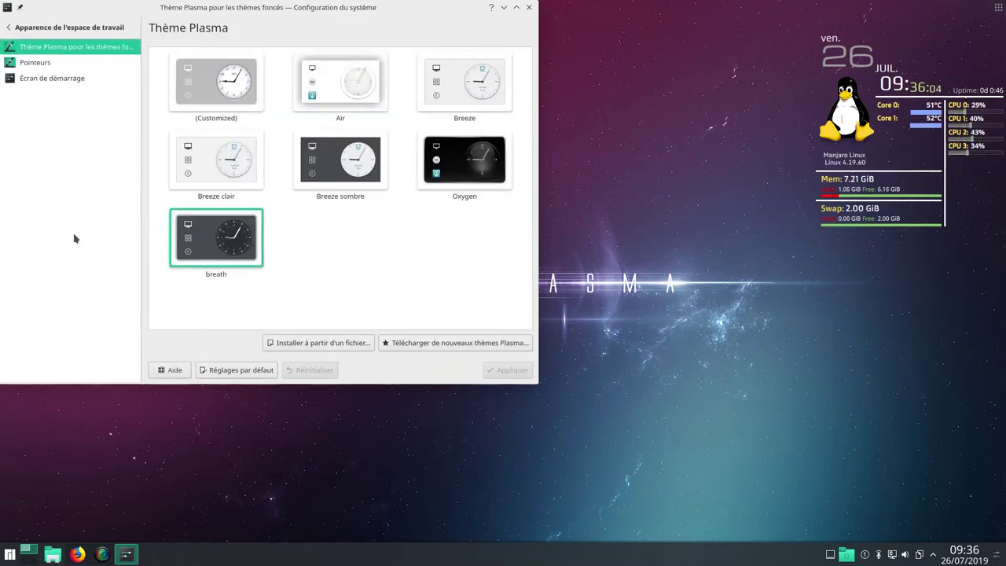
{"action": "left_click", "coordinate": [16, 27]}
{"action": "scroll", "coordinate": [83, 250], "scroll_direction": "down", "scroll_amount": 2}
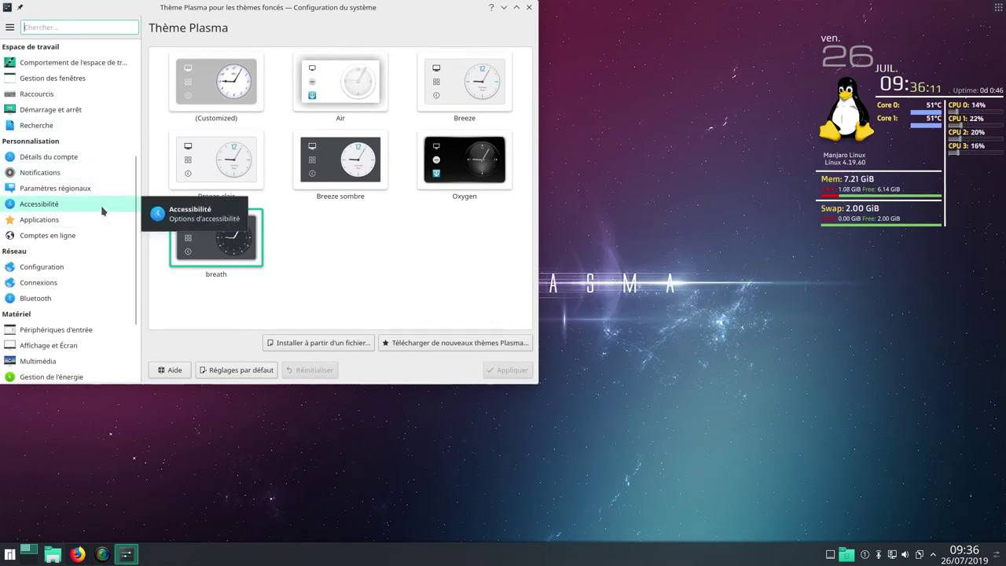
{"action": "scroll", "coordinate": [83, 220], "scroll_direction": "down", "scroll_amount": 3}
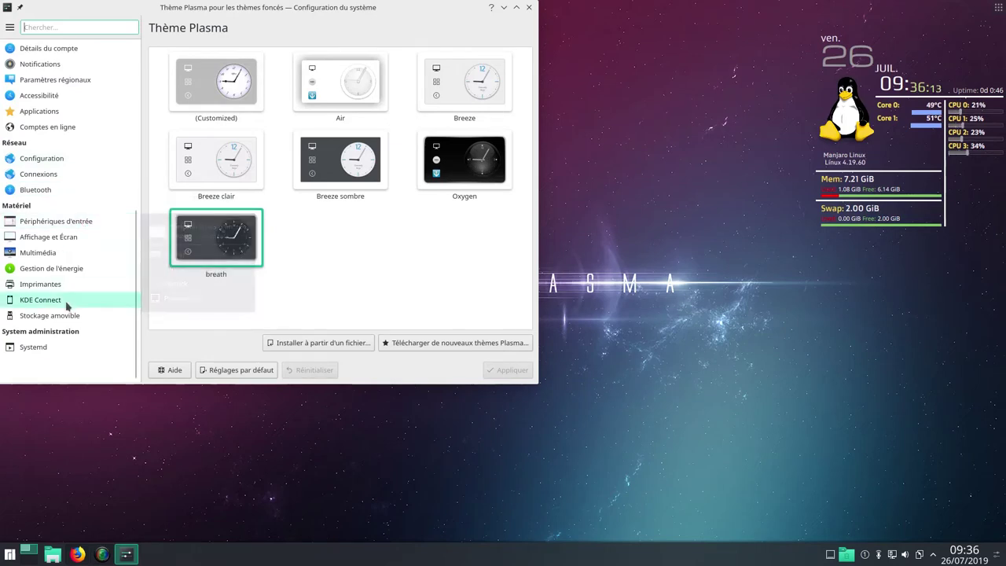
Open the Systemd settings and review the user units, configuration and sessions before returning to the system units
{"action": "left_click", "coordinate": [38, 353]}
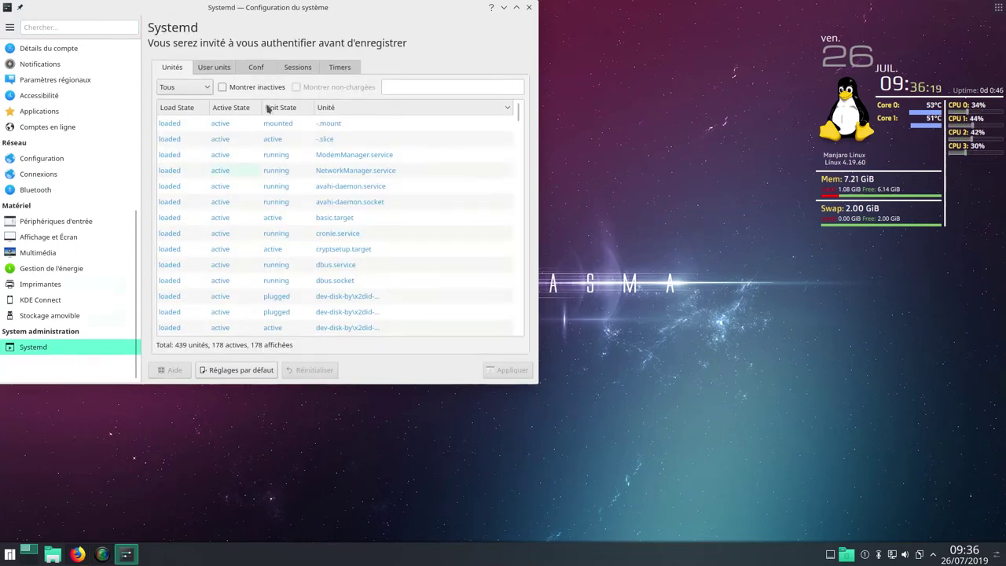
{"action": "left_click", "coordinate": [214, 67]}
{"action": "left_click", "coordinate": [255, 67]}
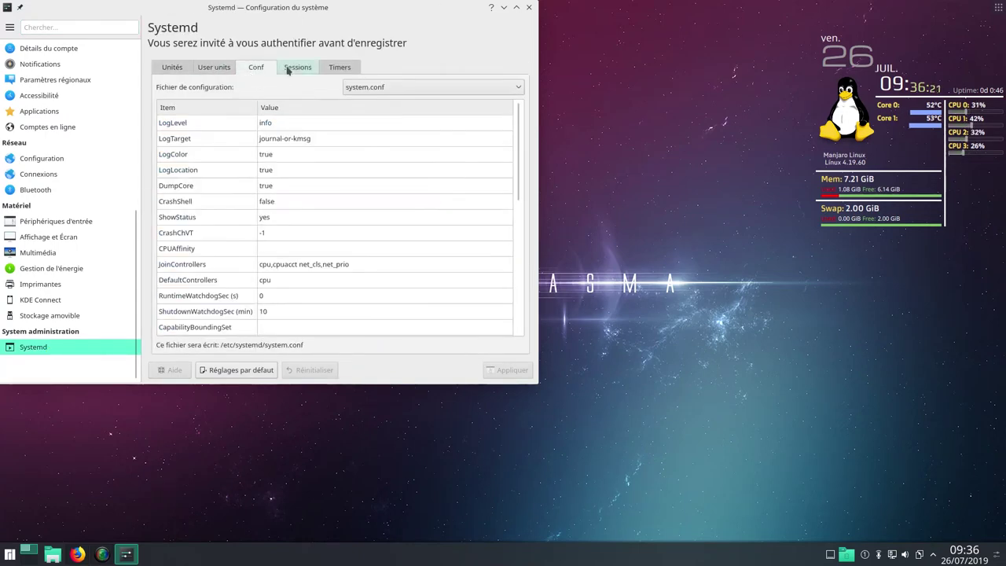
{"action": "left_click", "coordinate": [287, 69]}
{"action": "left_click", "coordinate": [175, 68]}
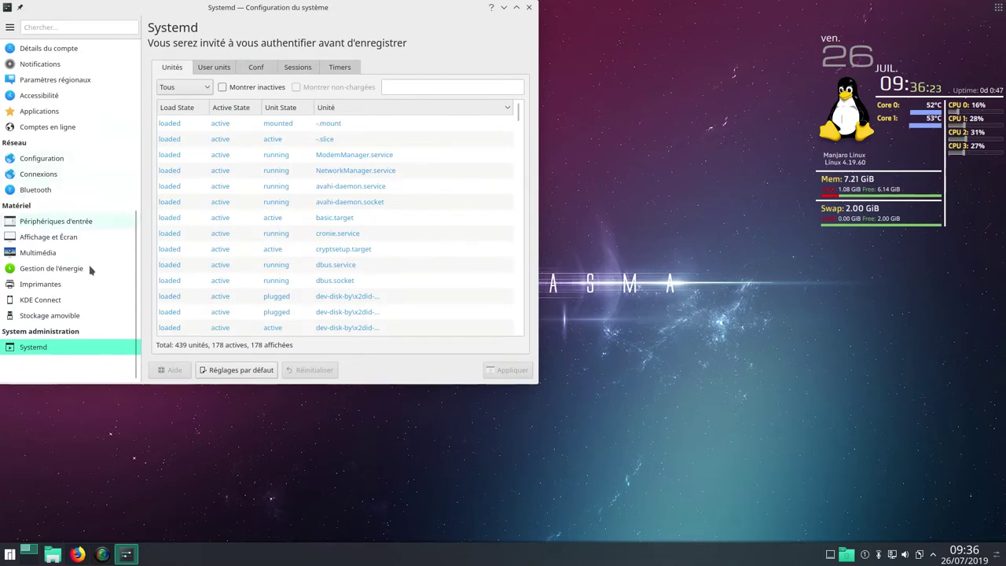
Open the Imprimantes settings and start a search for the missing EPSON Stylus DX5000 driver
{"action": "mouse_move", "coordinate": [43, 321]}
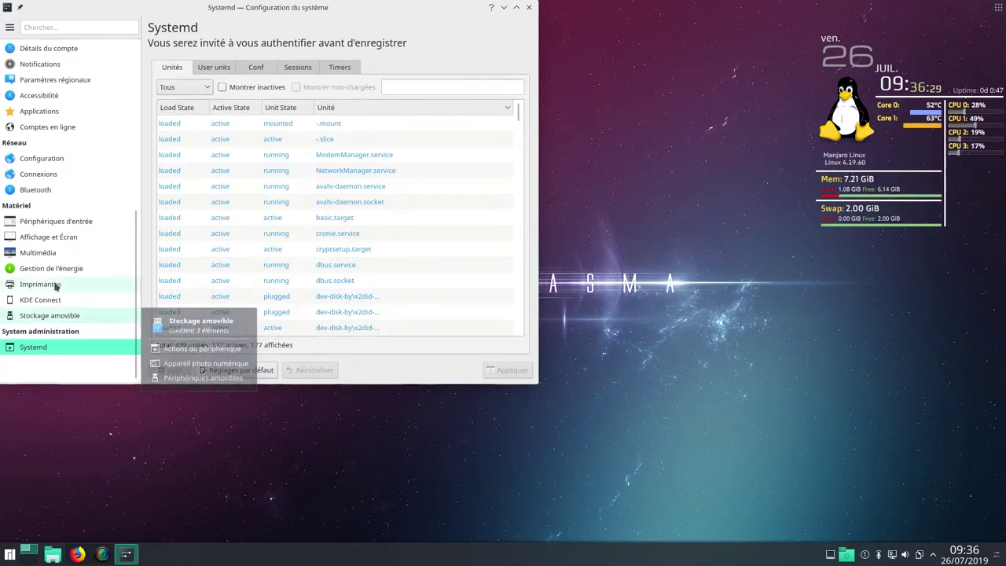
{"action": "left_click", "coordinate": [56, 284]}
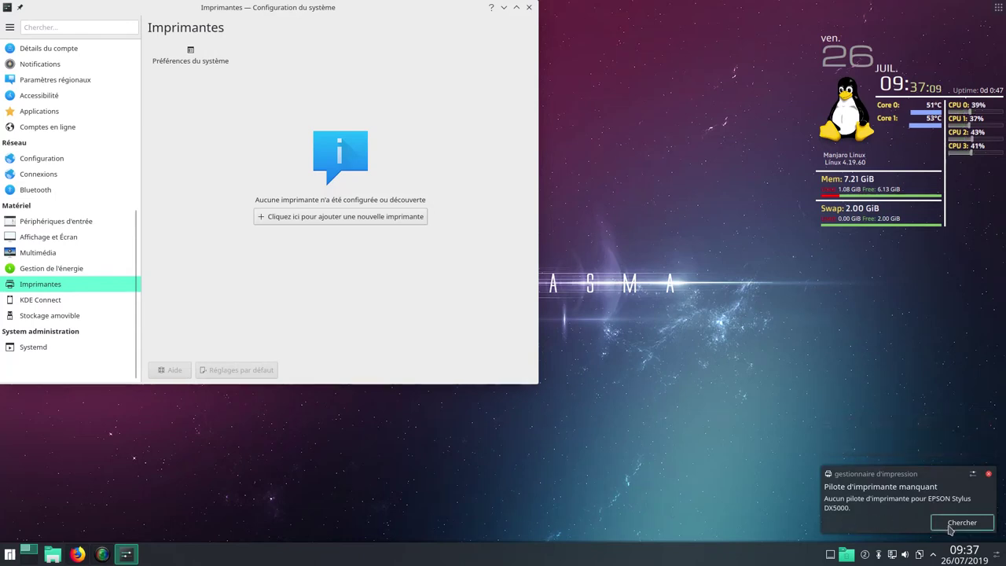
{"action": "left_click", "coordinate": [961, 522]}
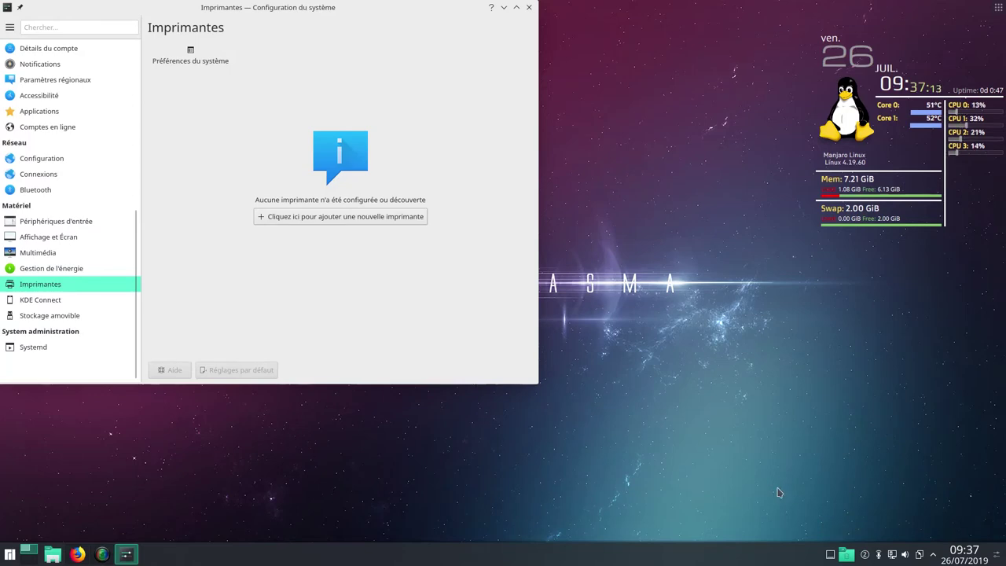
Start adding a new printer in the Imprimantes settings and select the local USB EPSON Stylus DX5000
{"action": "left_click", "coordinate": [504, 8]}
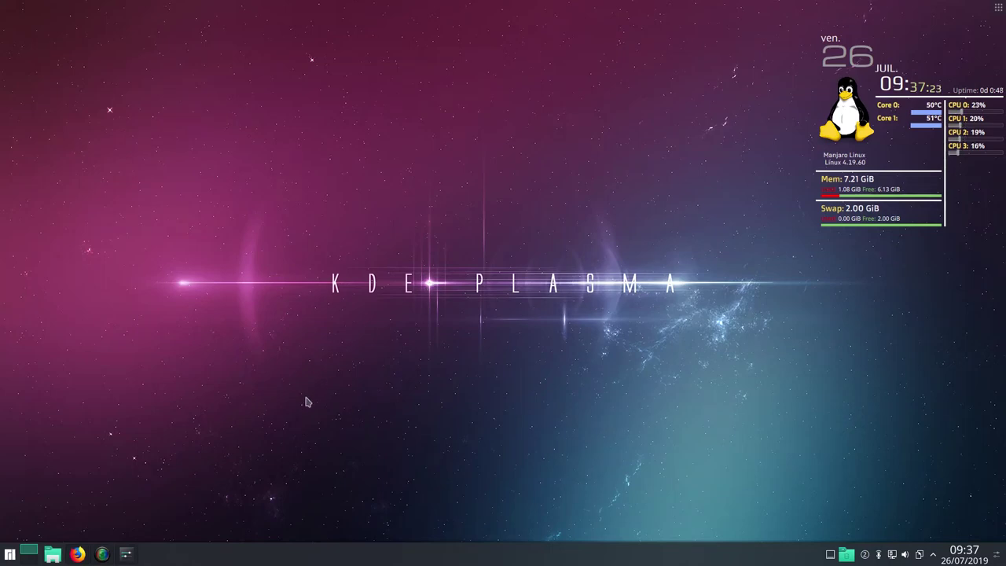
{"action": "left_click", "coordinate": [125, 556]}
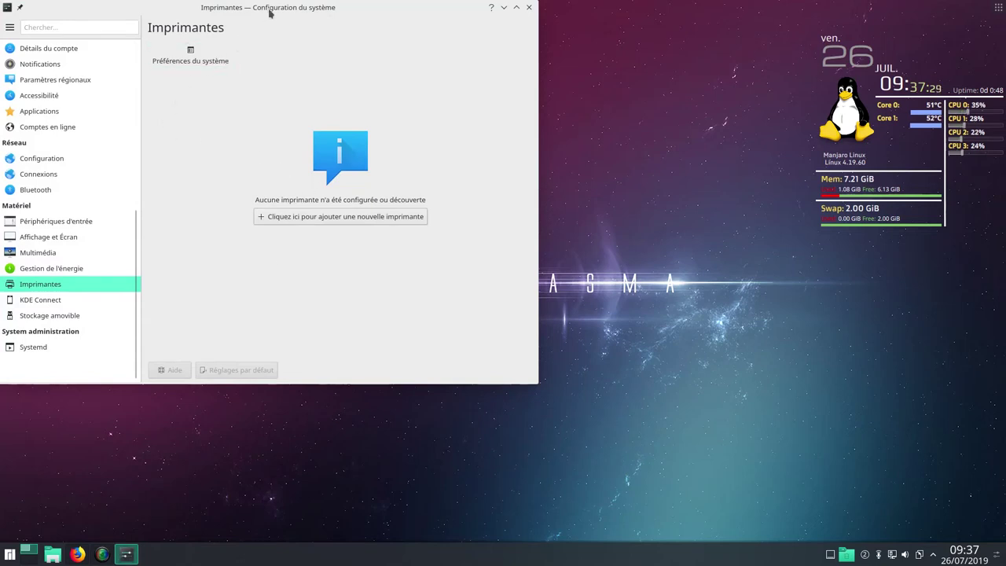
{"action": "left_click", "coordinate": [286, 226]}
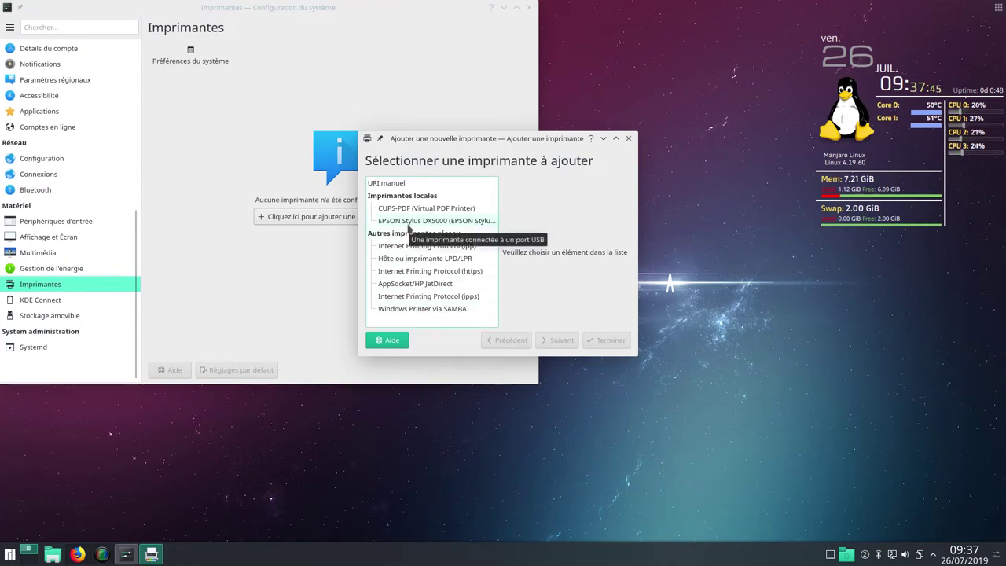
{"action": "left_click", "coordinate": [408, 226]}
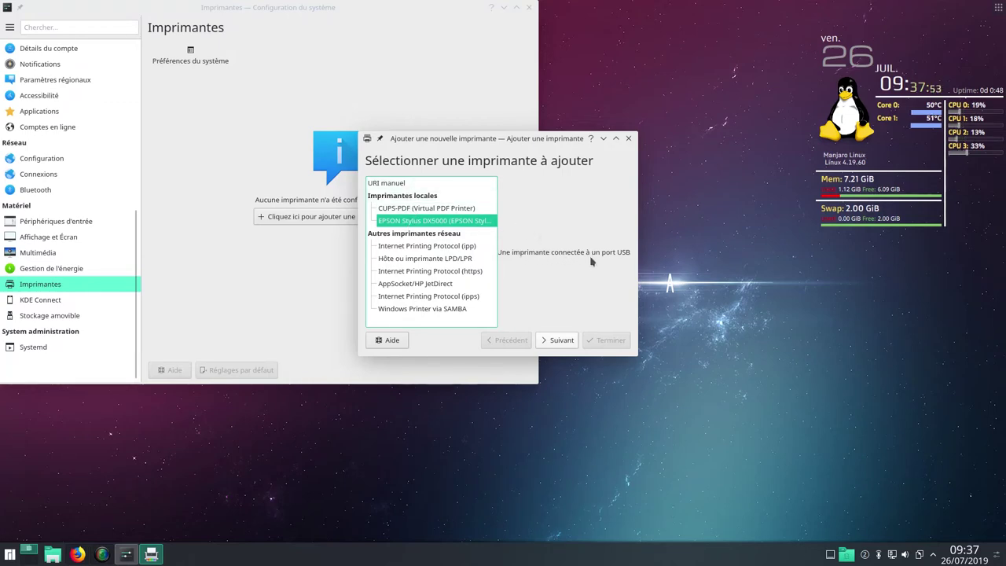
{"action": "left_click", "coordinate": [556, 343]}
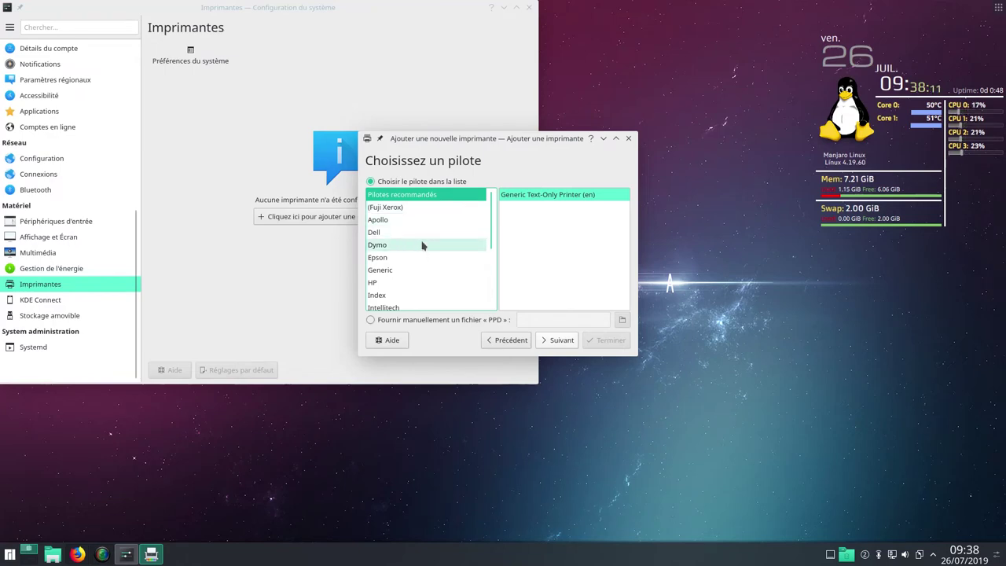
Assign the Epson 9-Pin Series (en) driver and finish adding the printer with its suggested name and description
{"action": "left_click", "coordinate": [378, 259]}
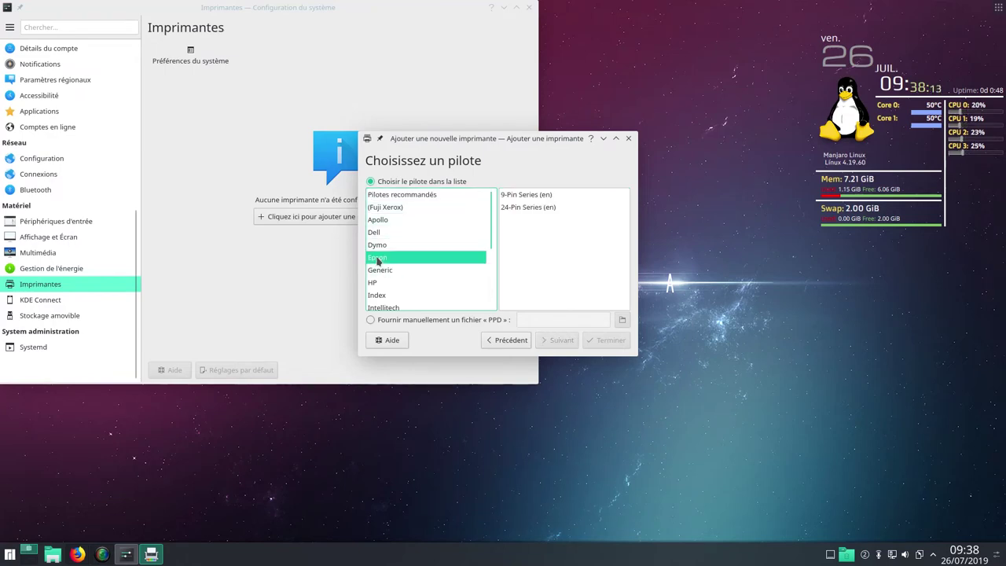
{"action": "left_click", "coordinate": [524, 196]}
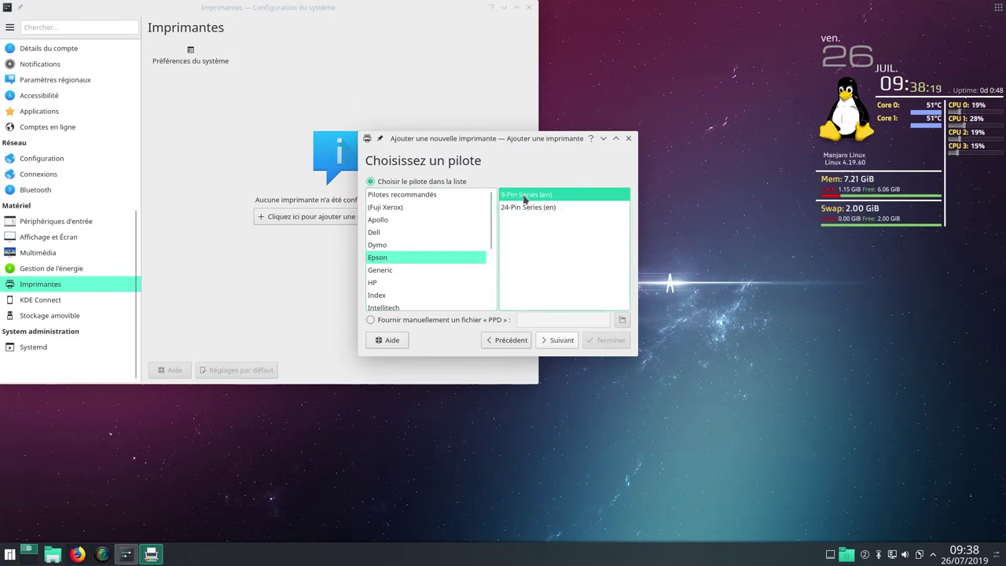
{"action": "left_click", "coordinate": [562, 341]}
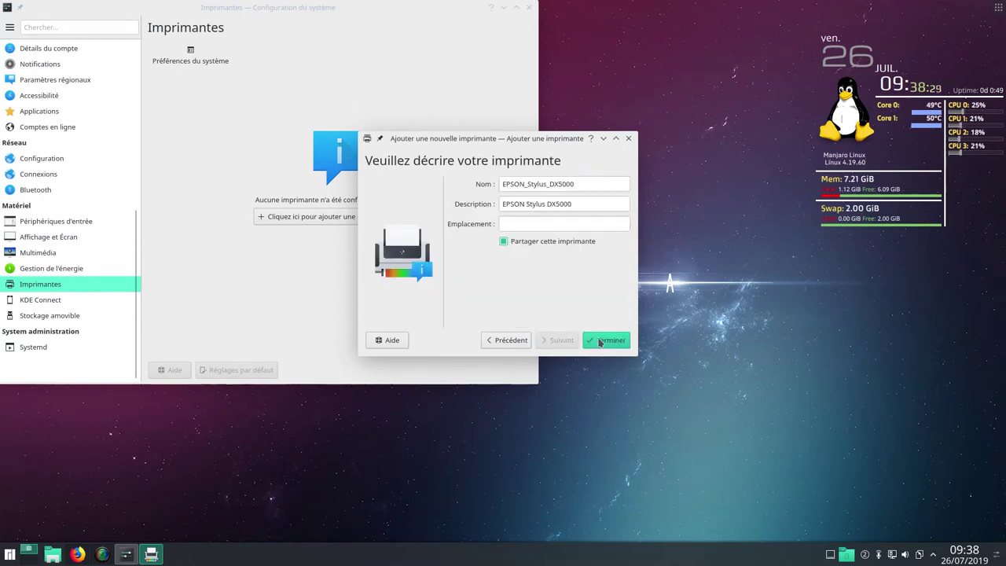
{"action": "left_click", "coordinate": [603, 340]}
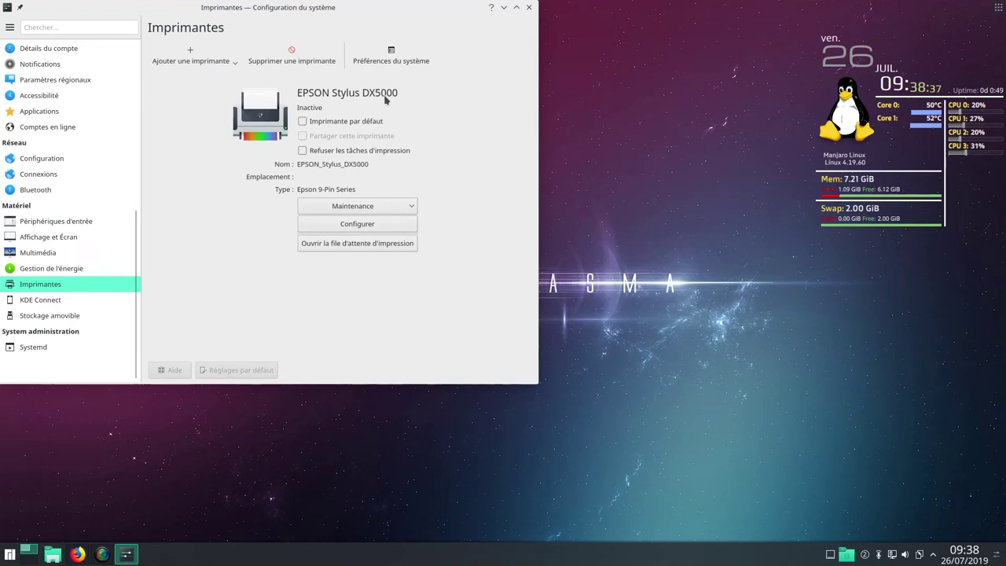
Look at the maintenance options of the EPSON Stylus DX5000, then minimize the printer settings
{"action": "left_click", "coordinate": [413, 205]}
{"action": "left_click", "coordinate": [461, 189]}
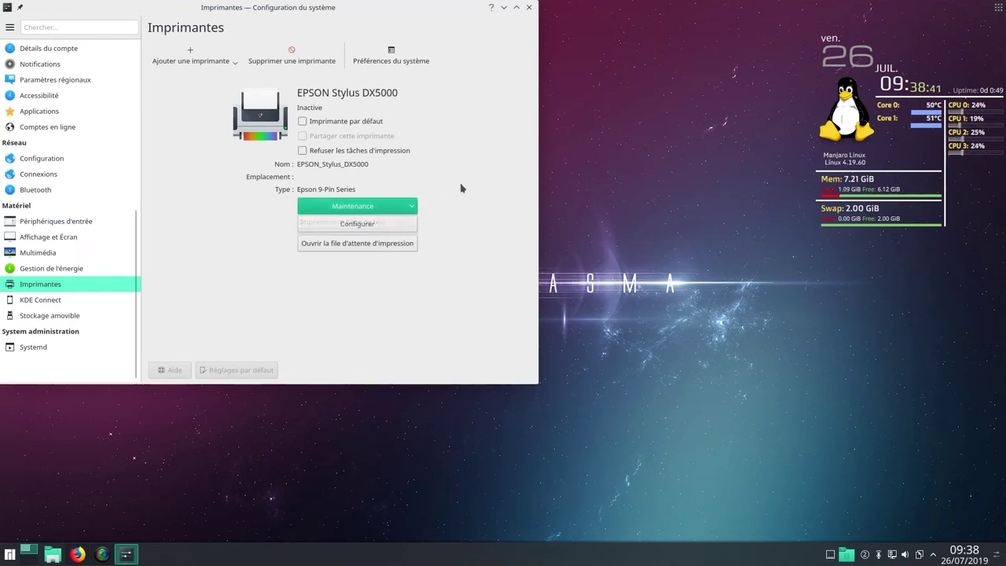
{"action": "left_click", "coordinate": [503, 7]}
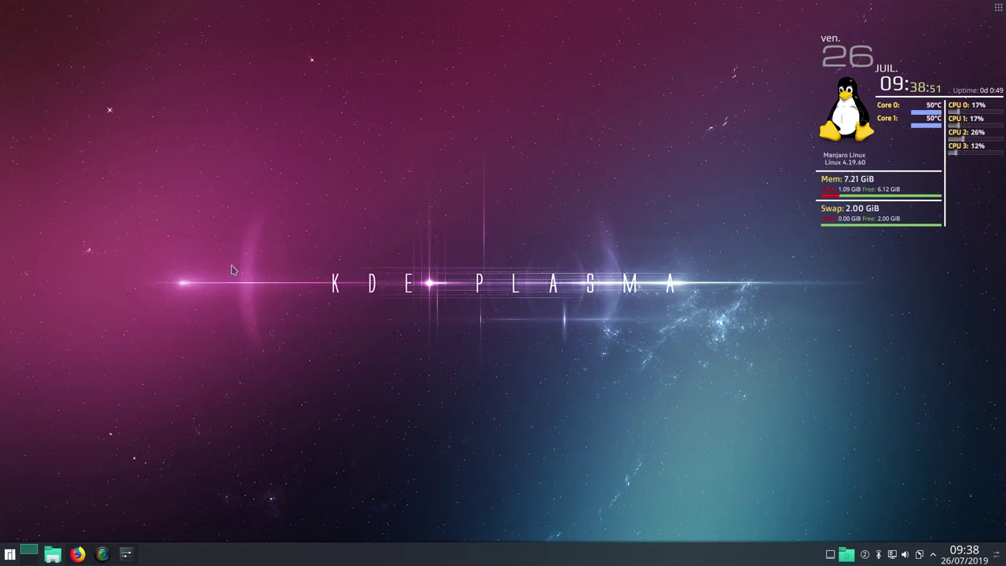
Search the application launcher for the Skanlite scanning application and launch it
{"action": "left_click", "coordinate": [10, 554]}
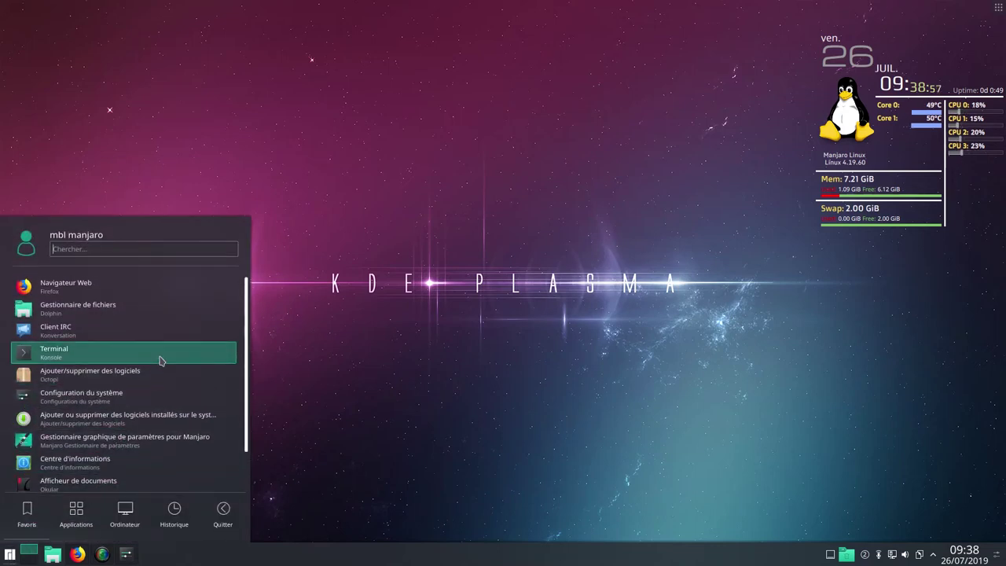
{"action": "scroll", "coordinate": [155, 353], "scroll_direction": "down", "scroll_amount": 2}
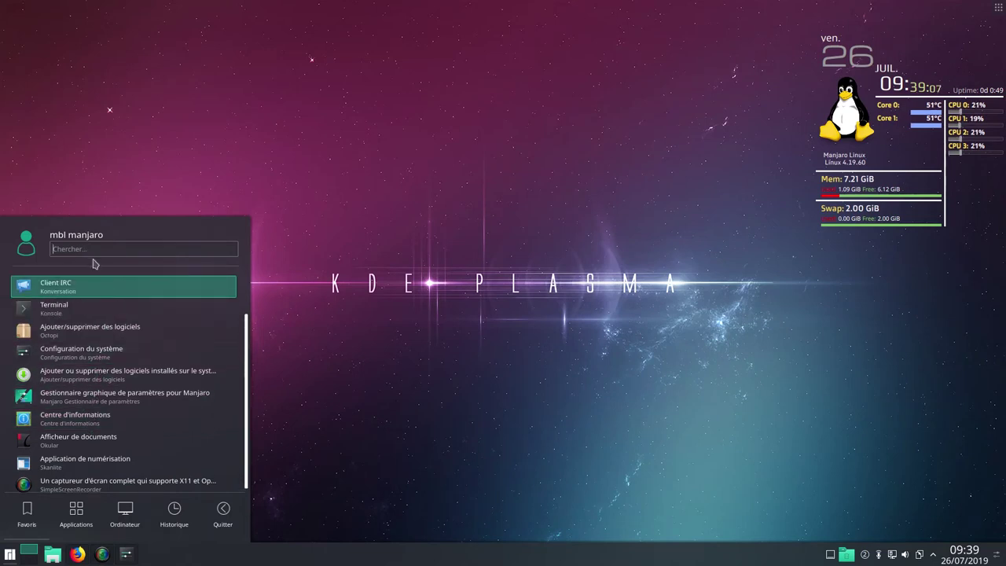
{"action": "type", "text": "sks"}
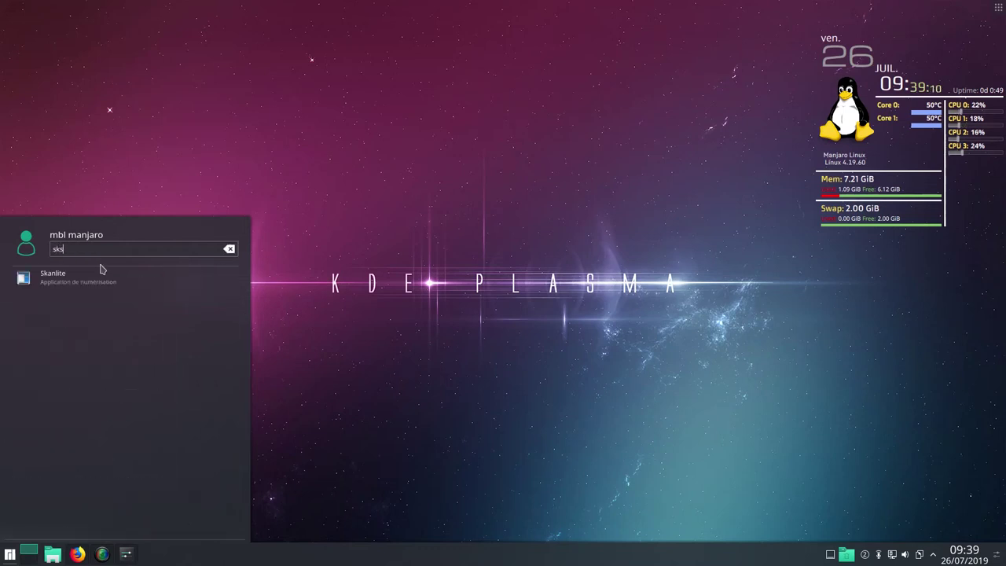
{"action": "type", "text": "an"}
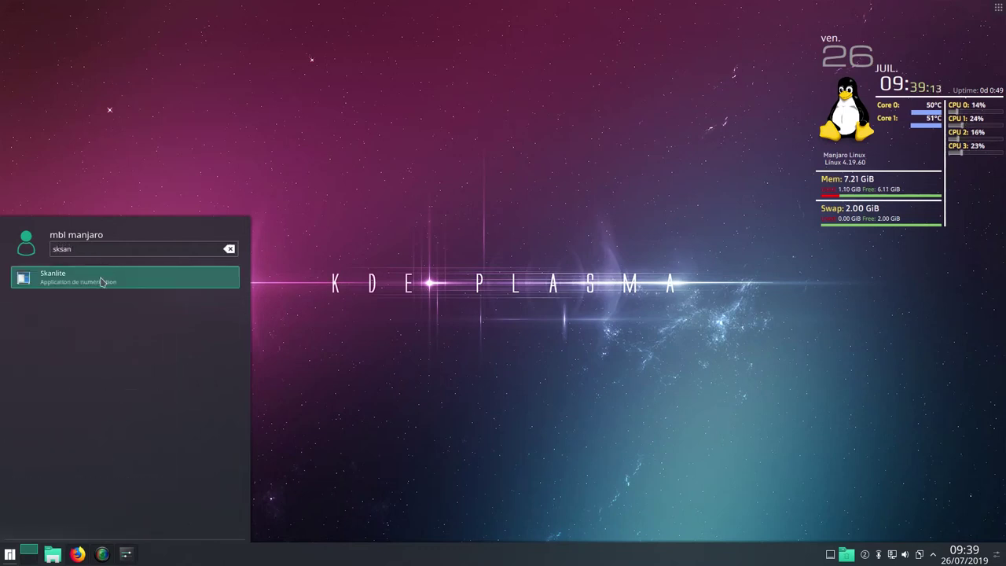
{"action": "right_click", "coordinate": [76, 281]}
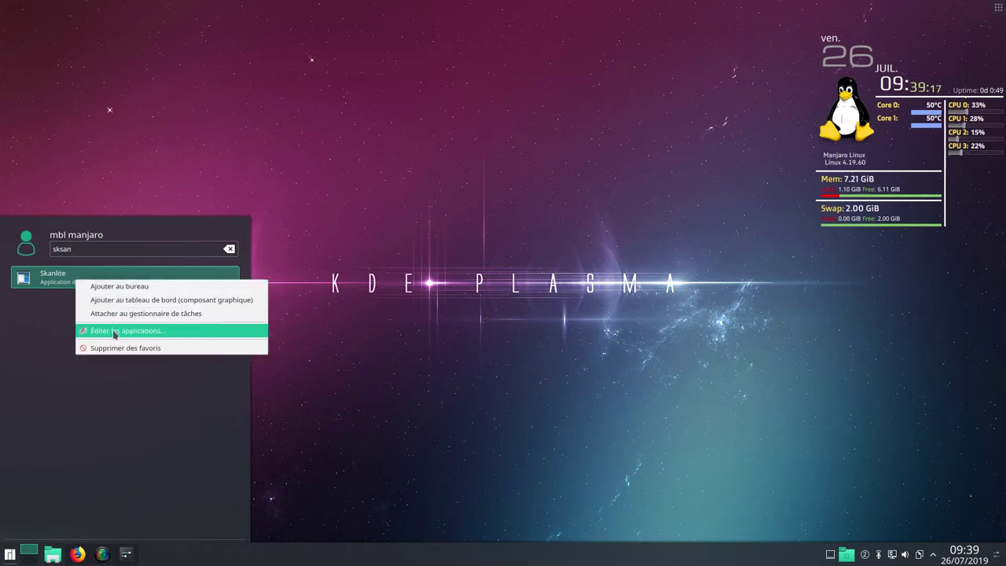
{"action": "left_click", "coordinate": [68, 416]}
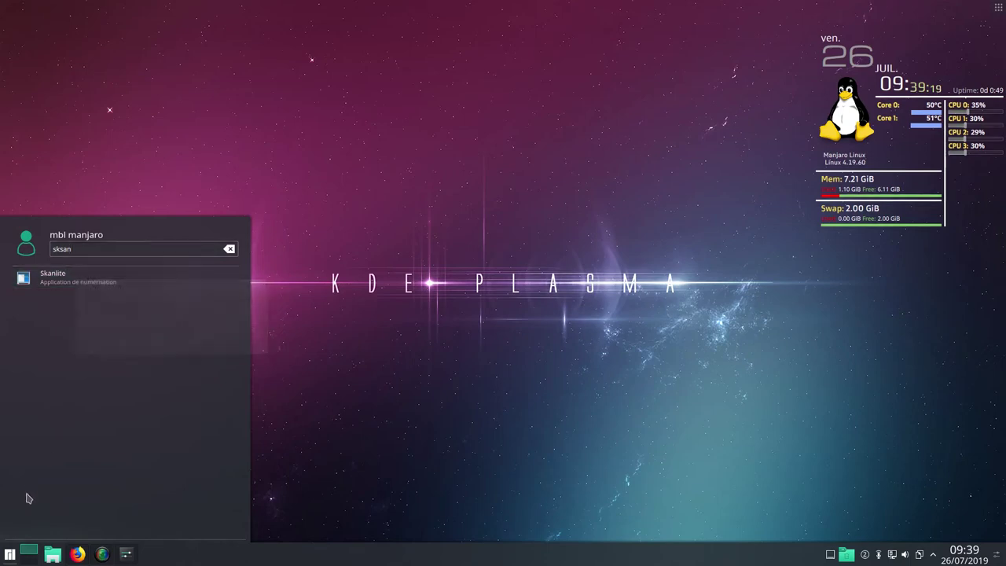
{"action": "left_click", "coordinate": [79, 285]}
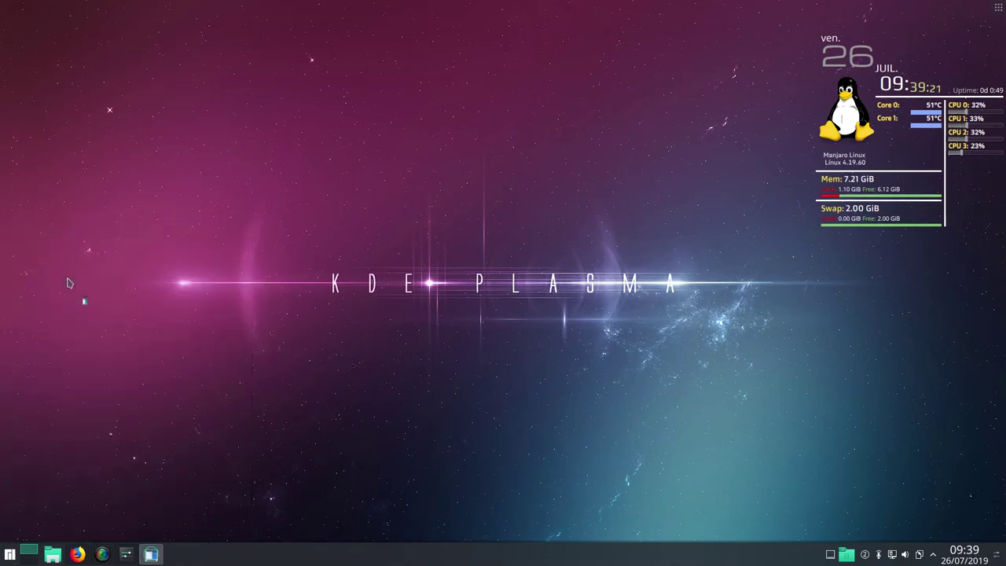
{"action": "left_click", "coordinate": [10, 556]}
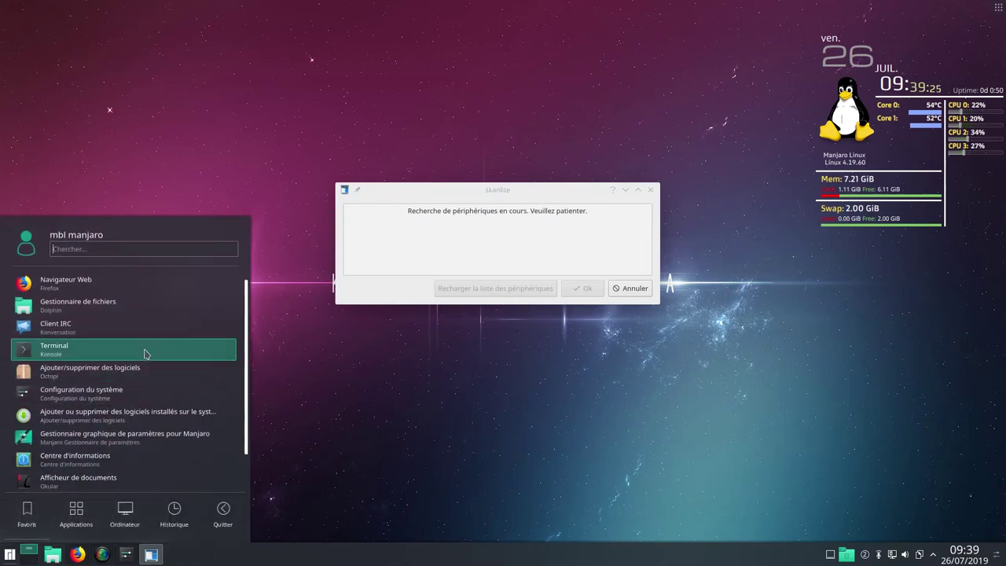
{"action": "scroll", "coordinate": [146, 349], "scroll_direction": "down", "scroll_amount": 2}
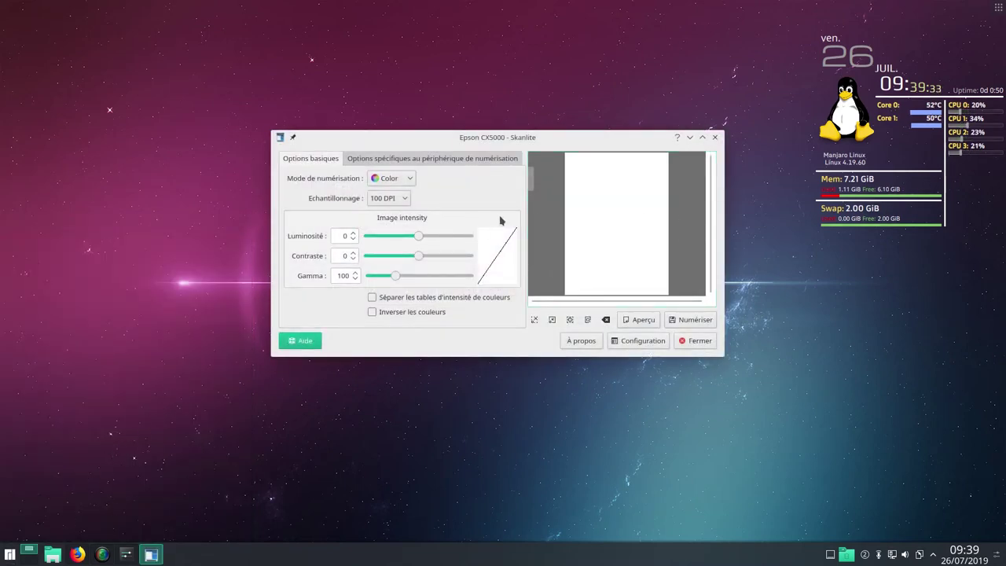
Try the 600 DPI sampling, set it back to 100 DPI, and scan the document in colour
{"action": "left_click", "coordinate": [404, 201]}
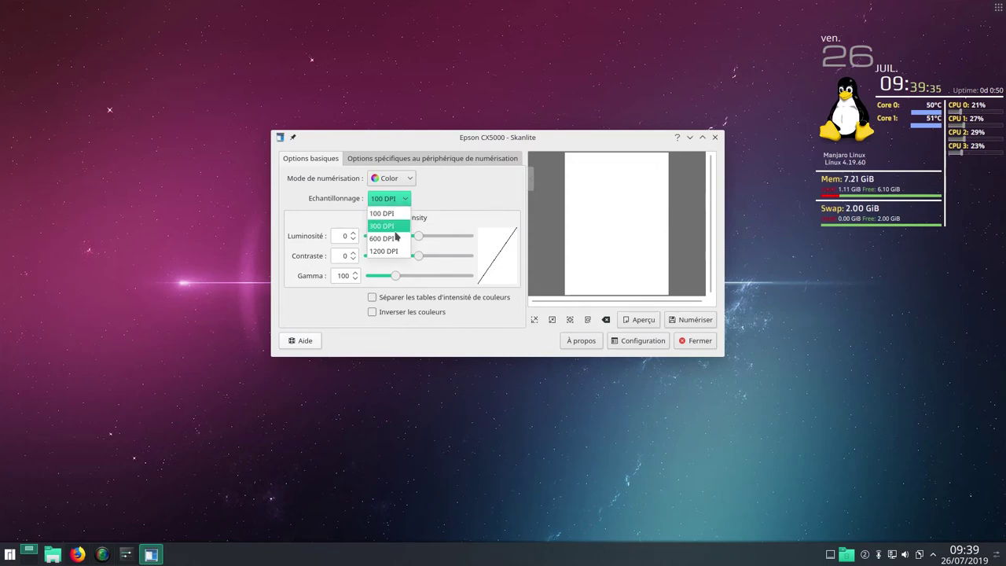
{"action": "left_click", "coordinate": [397, 239]}
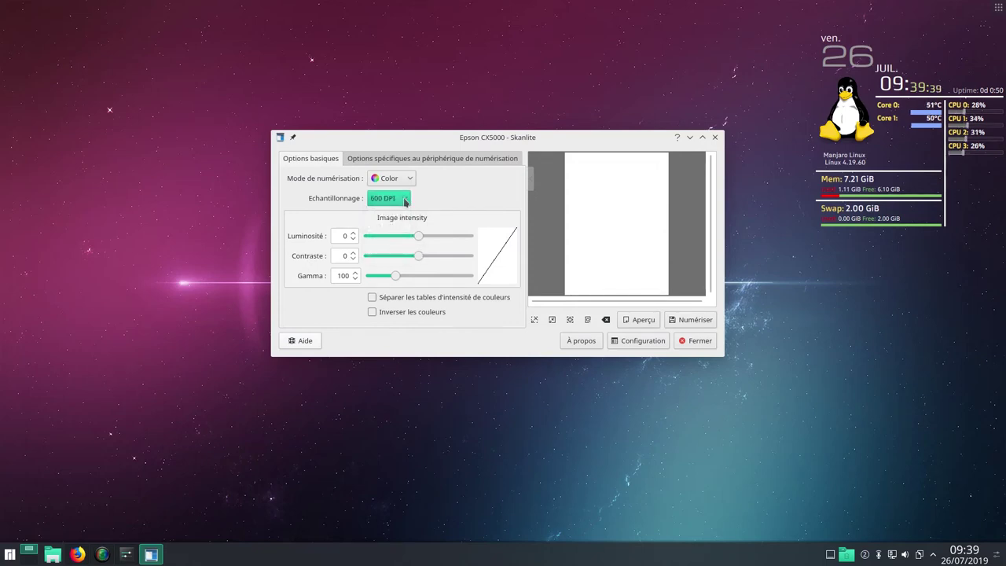
{"action": "left_click", "coordinate": [405, 201]}
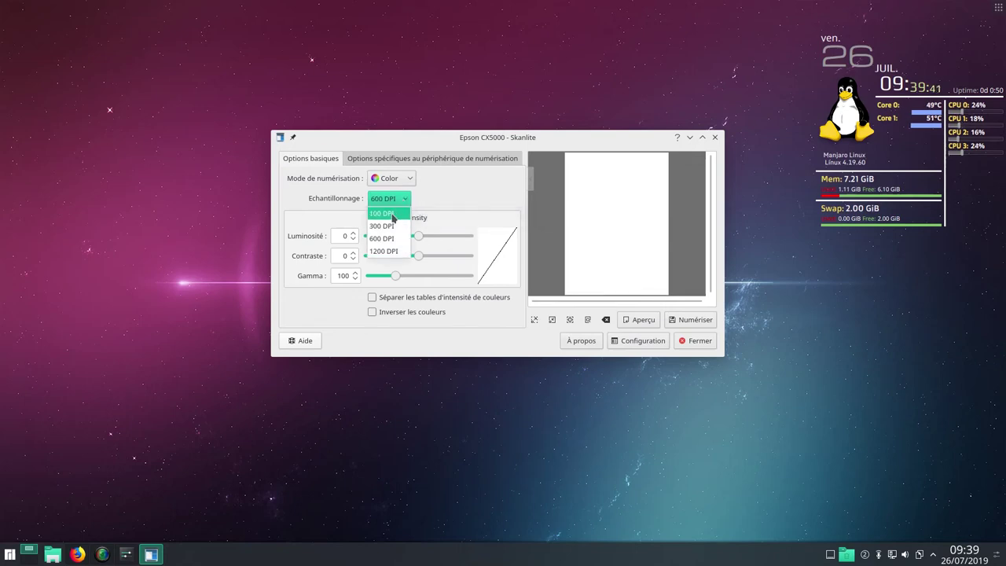
{"action": "left_click", "coordinate": [393, 216]}
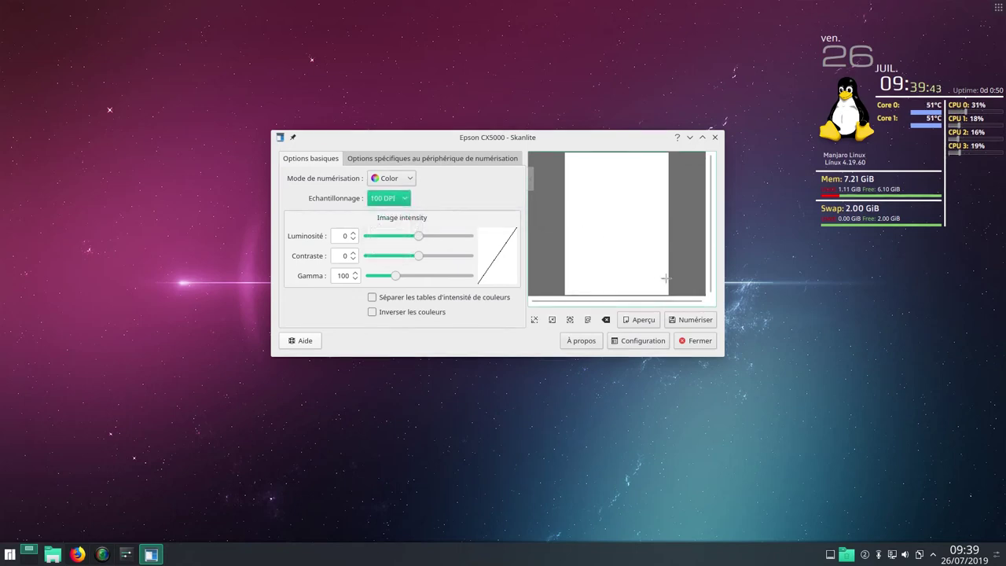
{"action": "left_click", "coordinate": [646, 344]}
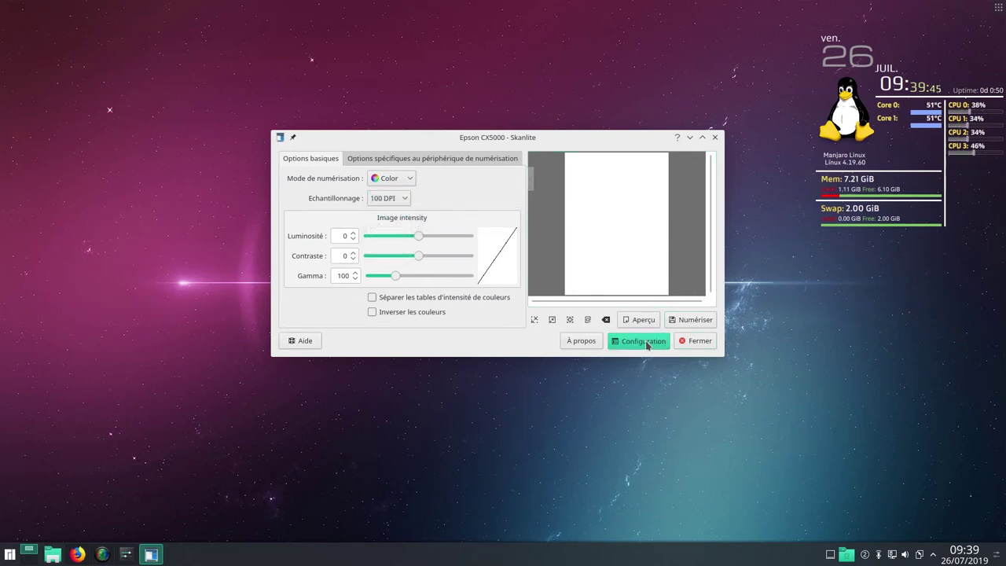
{"action": "left_click", "coordinate": [697, 321]}
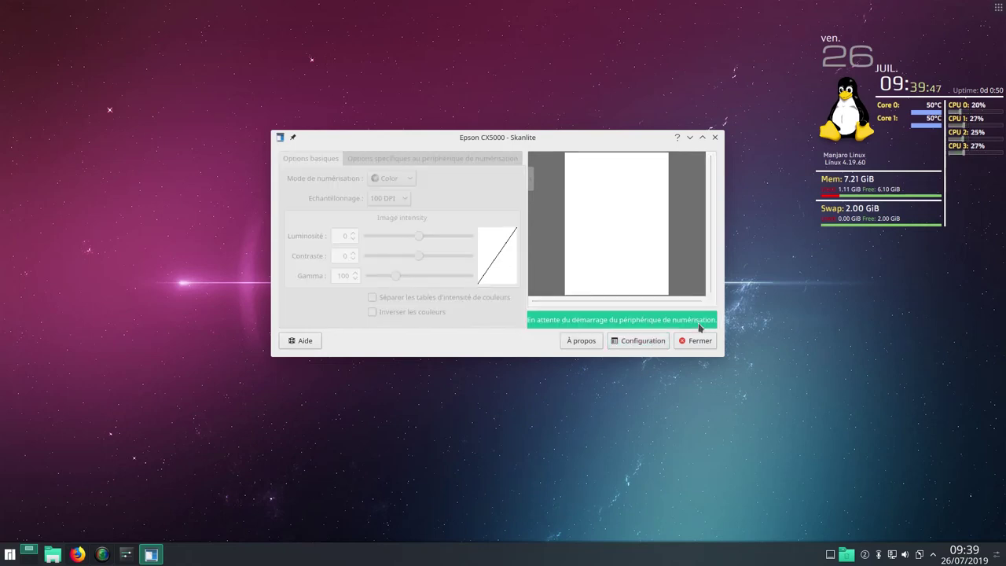
{"action": "left_click", "coordinate": [10, 555]}
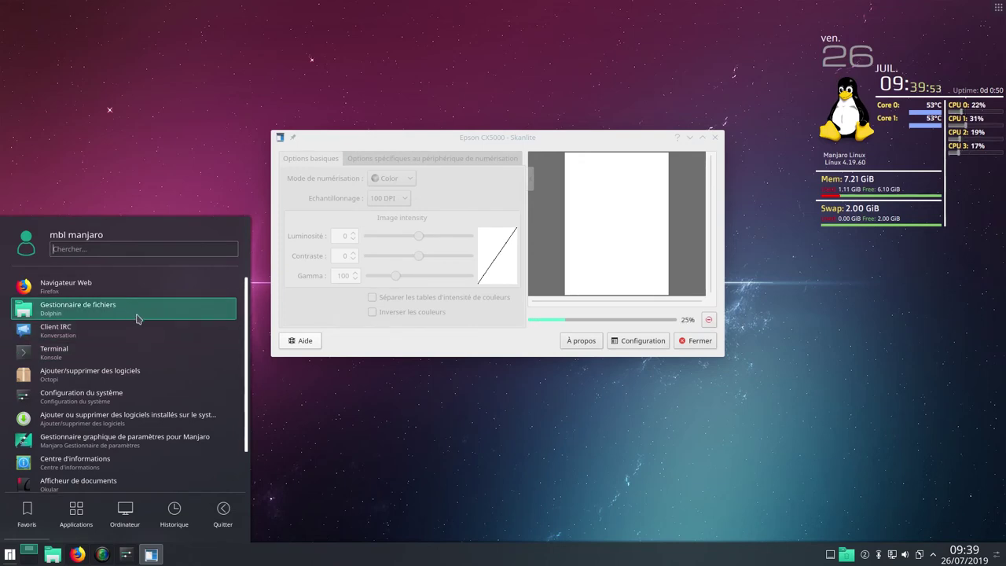
{"action": "scroll", "coordinate": [139, 322], "scroll_direction": "down", "scroll_amount": 2}
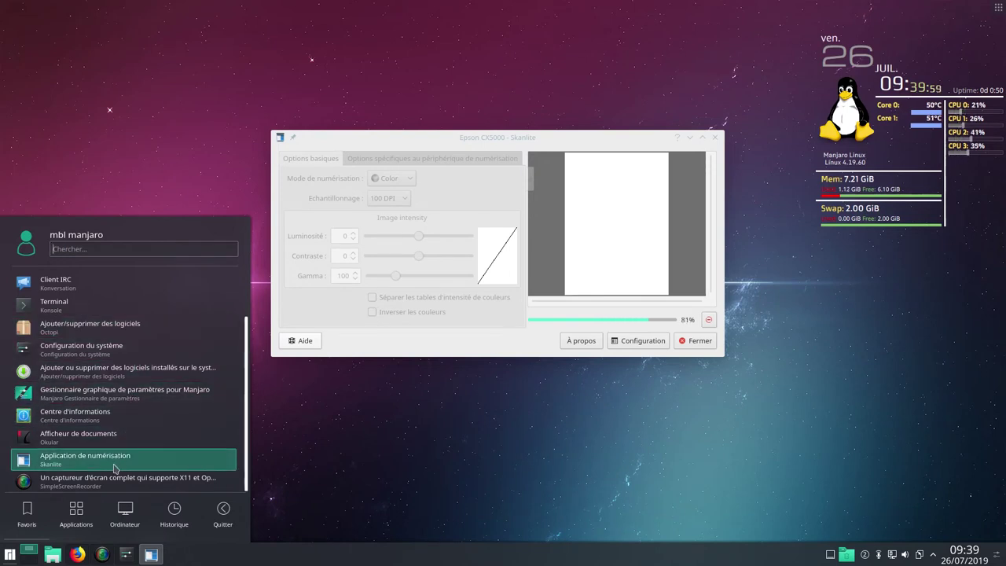
{"action": "left_click", "coordinate": [73, 517]}
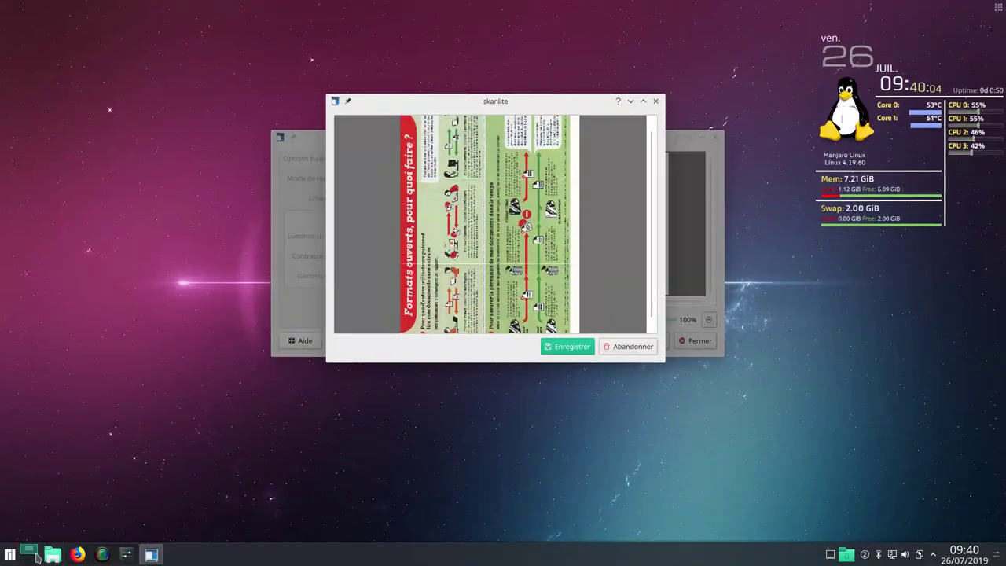
{"action": "left_click", "coordinate": [14, 549]}
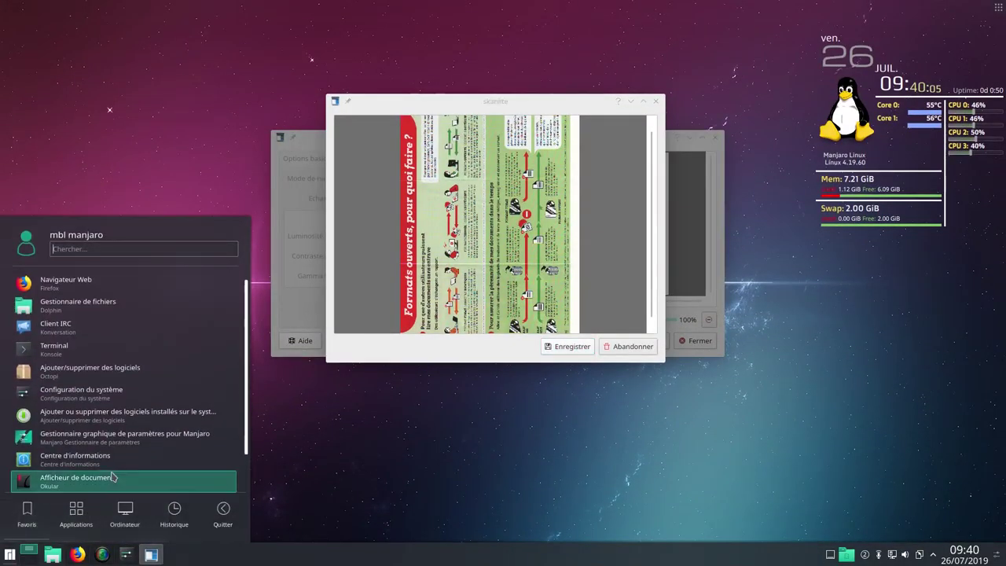
{"action": "left_click", "coordinate": [173, 515]}
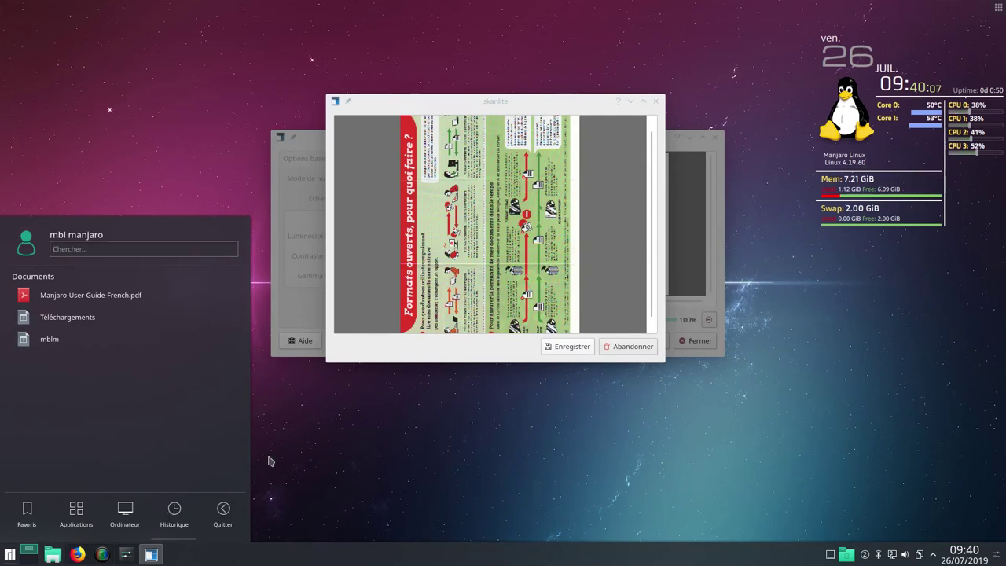
{"action": "left_click", "coordinate": [313, 460]}
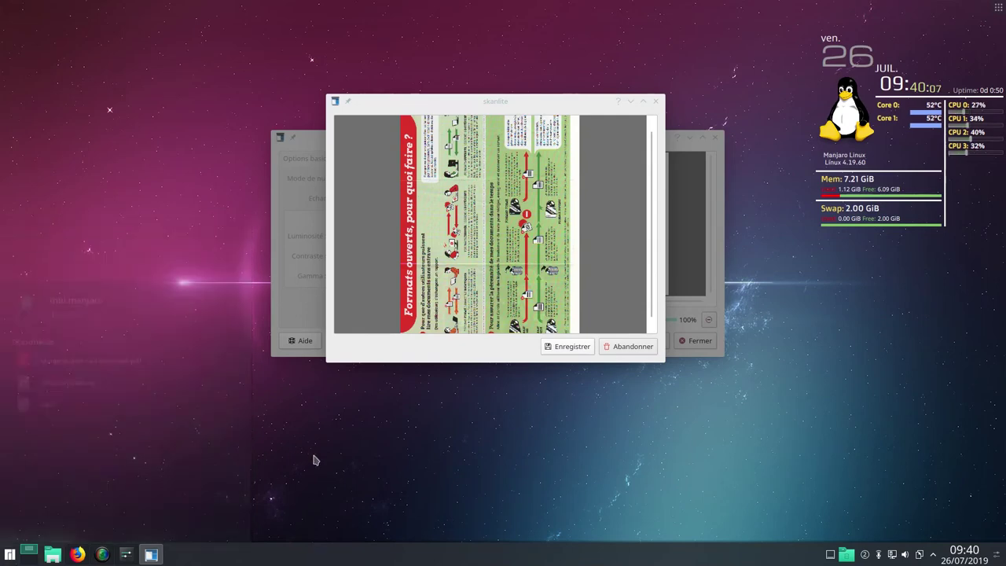
Save the scanned image as Image-0001.png in PNG format in the Bureau folder
{"action": "left_click", "coordinate": [572, 347]}
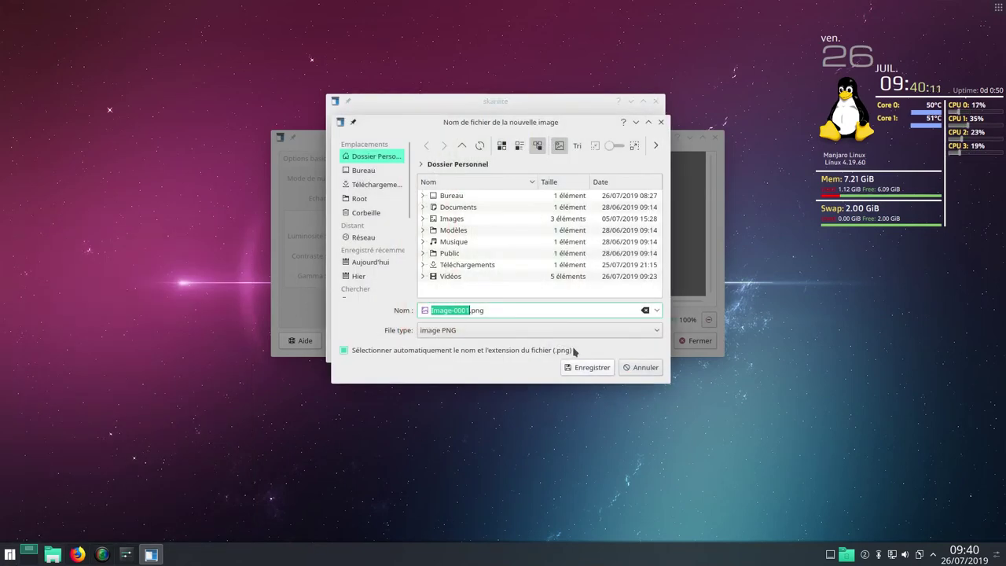
{"action": "left_click", "coordinate": [366, 173]}
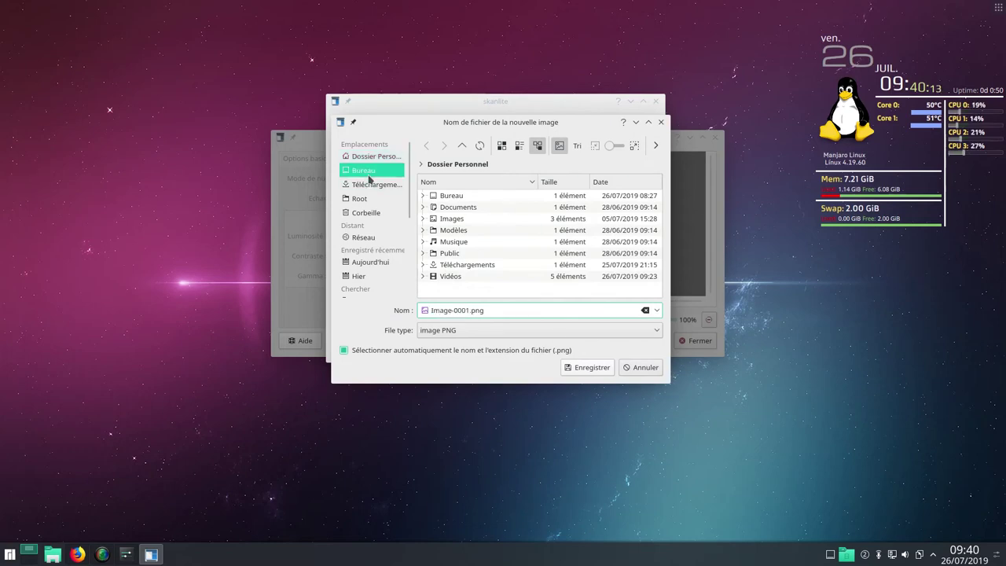
{"action": "left_click", "coordinate": [595, 369]}
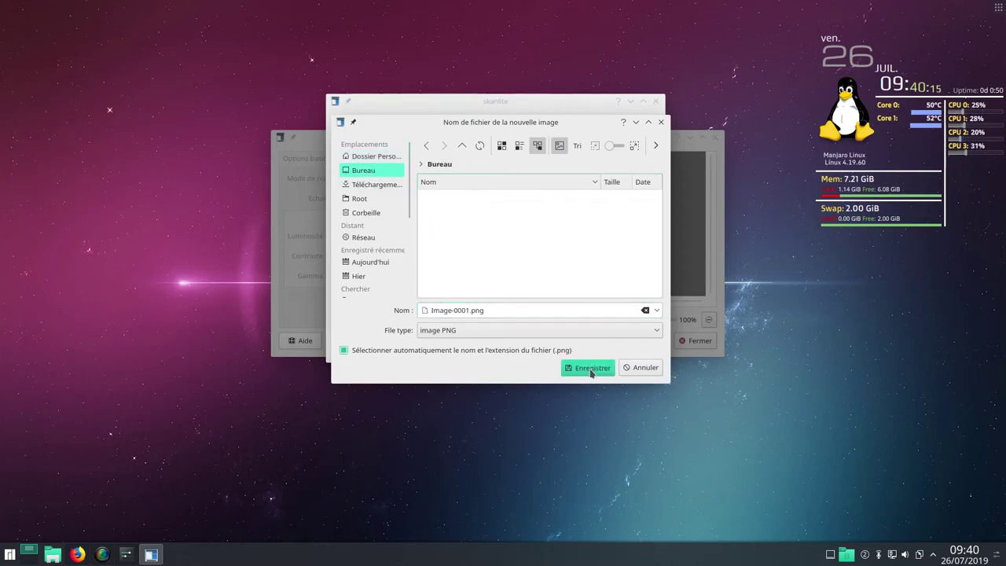
Open Image-0001.png from the desktop in Gwenview, rotate it to the right, and close the viewer
{"action": "left_click", "coordinate": [698, 341]}
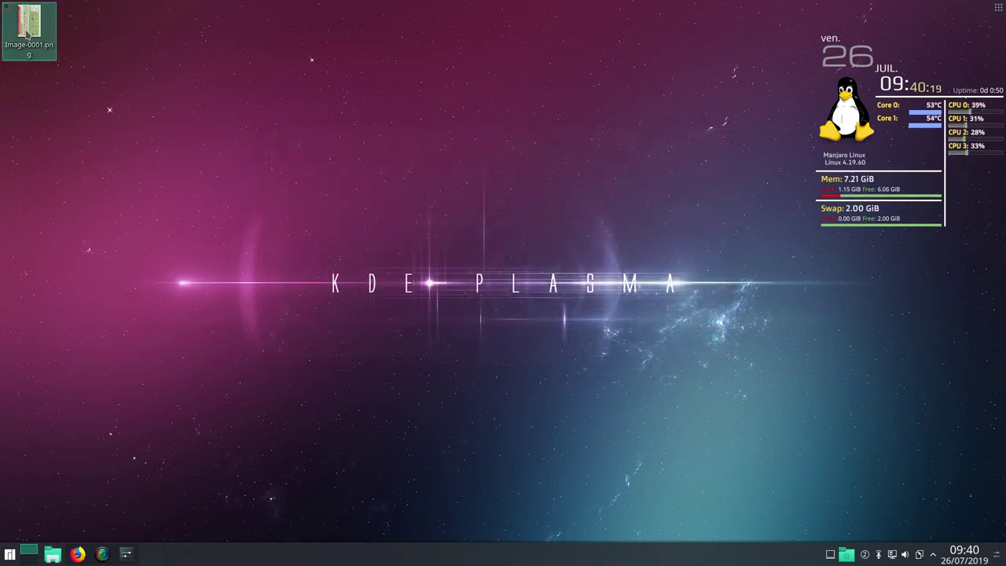
{"action": "right_click", "coordinate": [28, 34]}
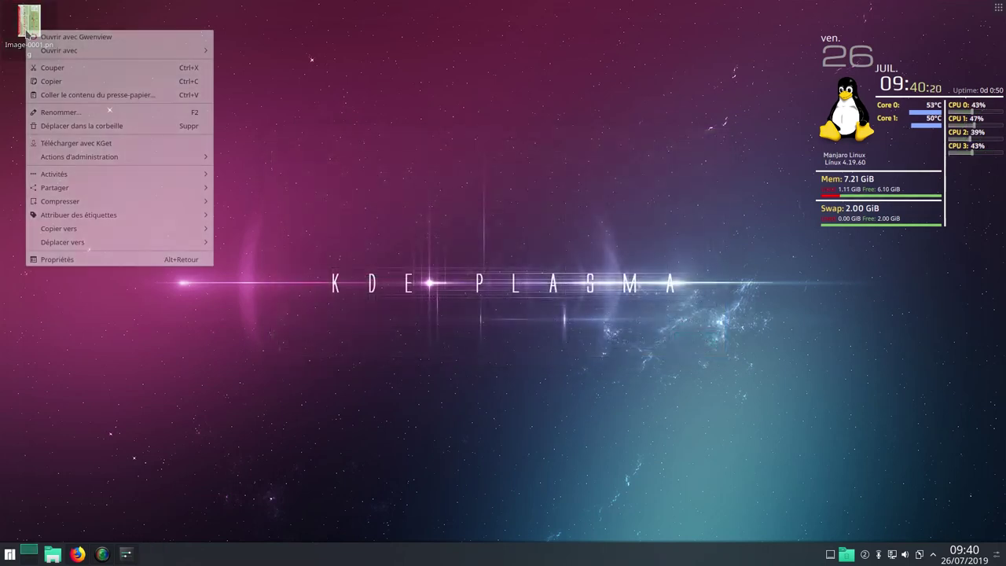
{"action": "left_click", "coordinate": [128, 38]}
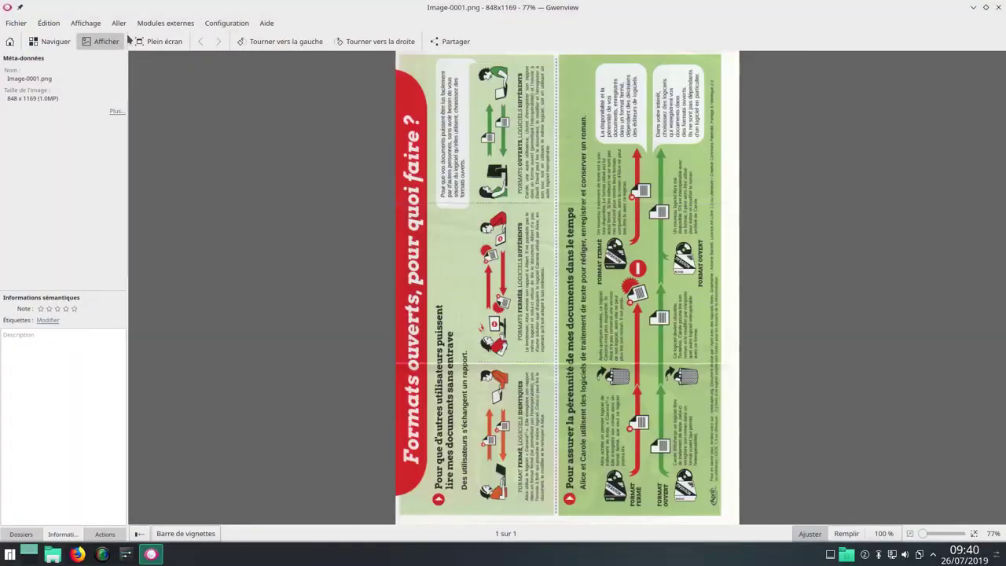
{"action": "left_click", "coordinate": [361, 45]}
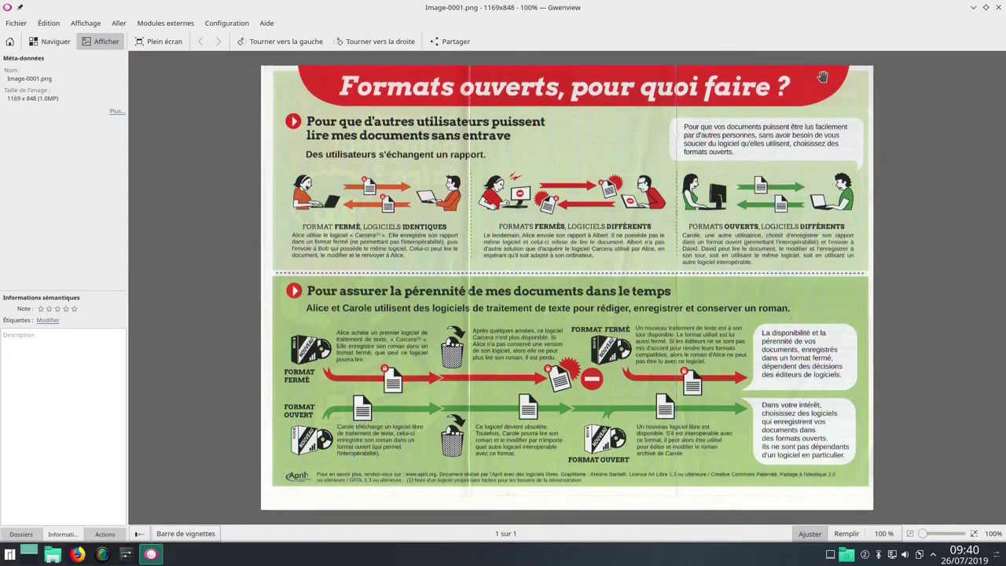
{"action": "left_click", "coordinate": [998, 7]}
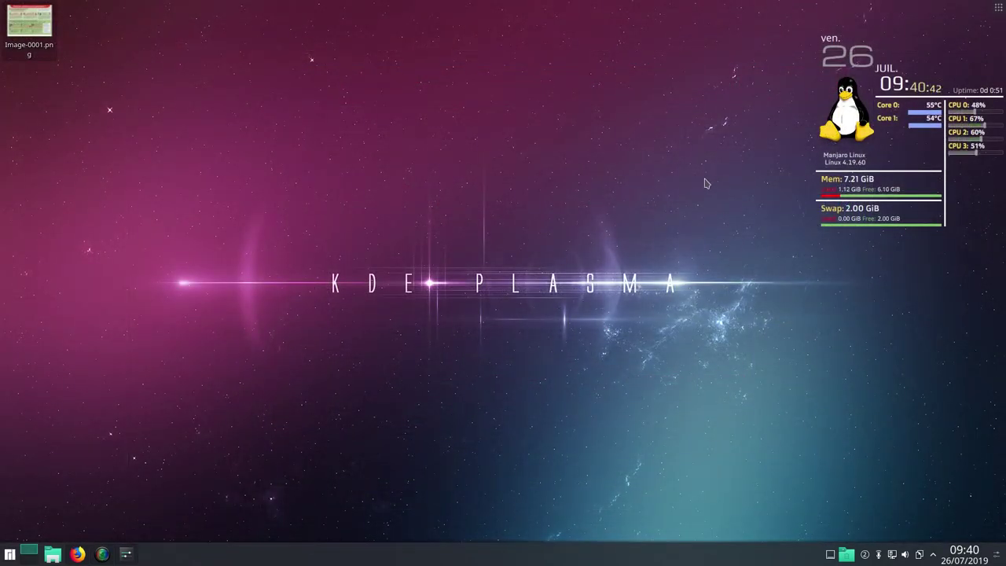
Look through the desktop configuration pages for mouse actions, location, icons, filter and tweaks
{"action": "right_click", "coordinate": [558, 205]}
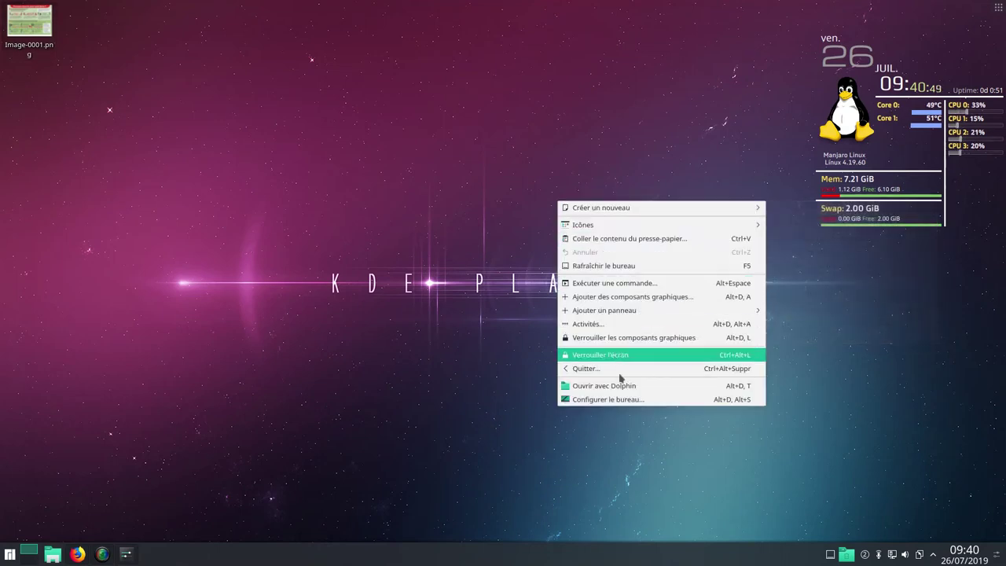
{"action": "left_click", "coordinate": [636, 400]}
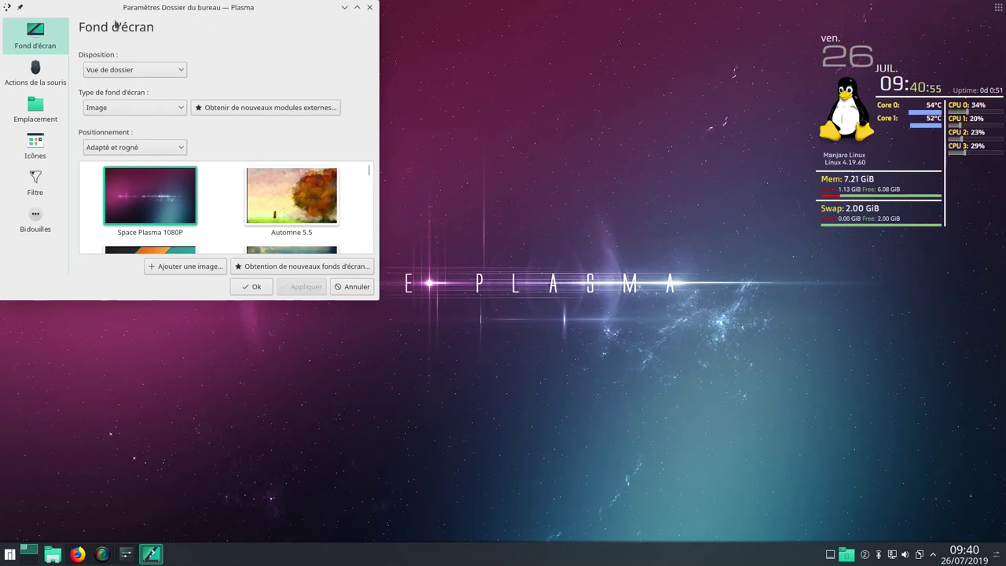
{"action": "left_click", "coordinate": [26, 76]}
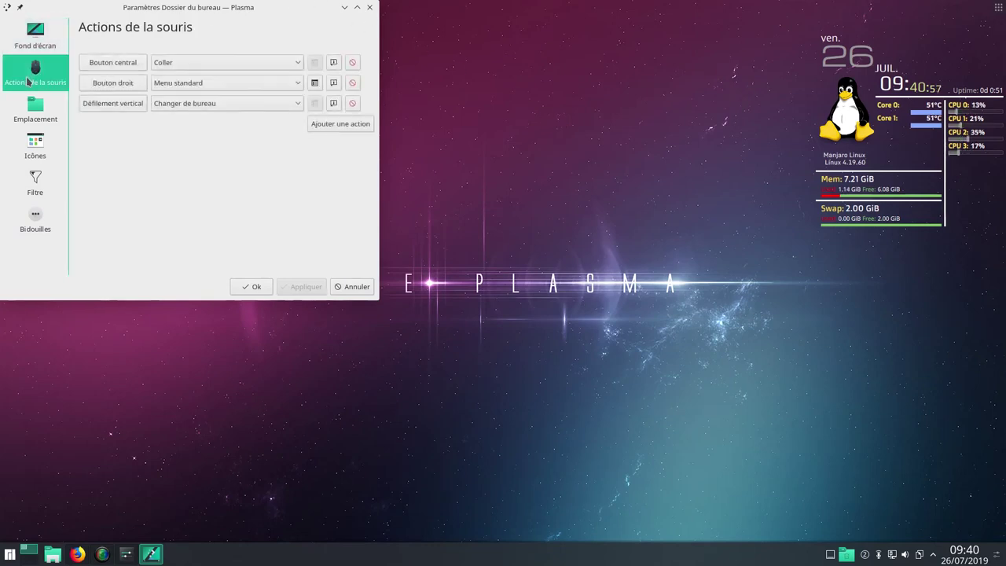
{"action": "left_click", "coordinate": [39, 118]}
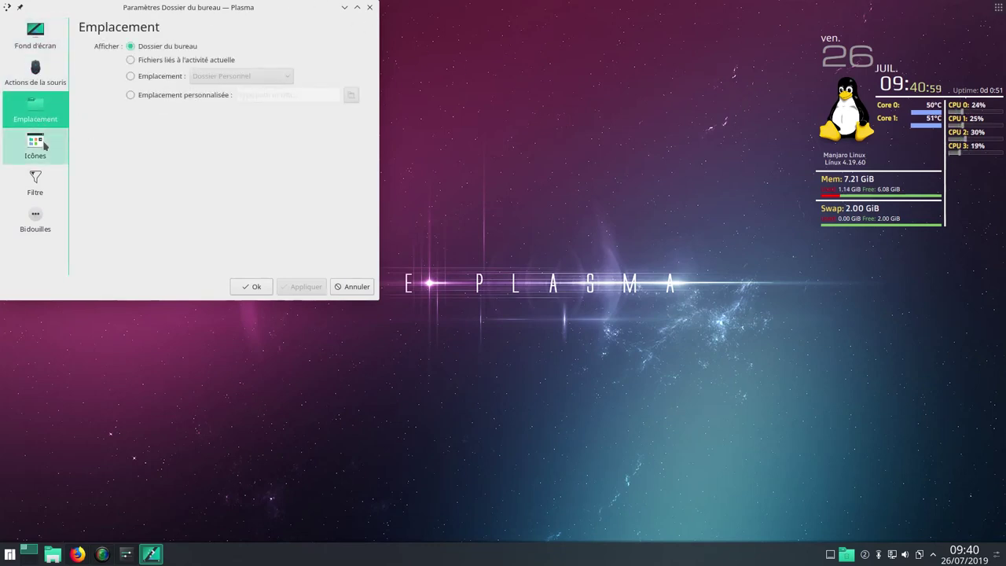
{"action": "left_click", "coordinate": [44, 146]}
{"action": "left_click", "coordinate": [32, 194]}
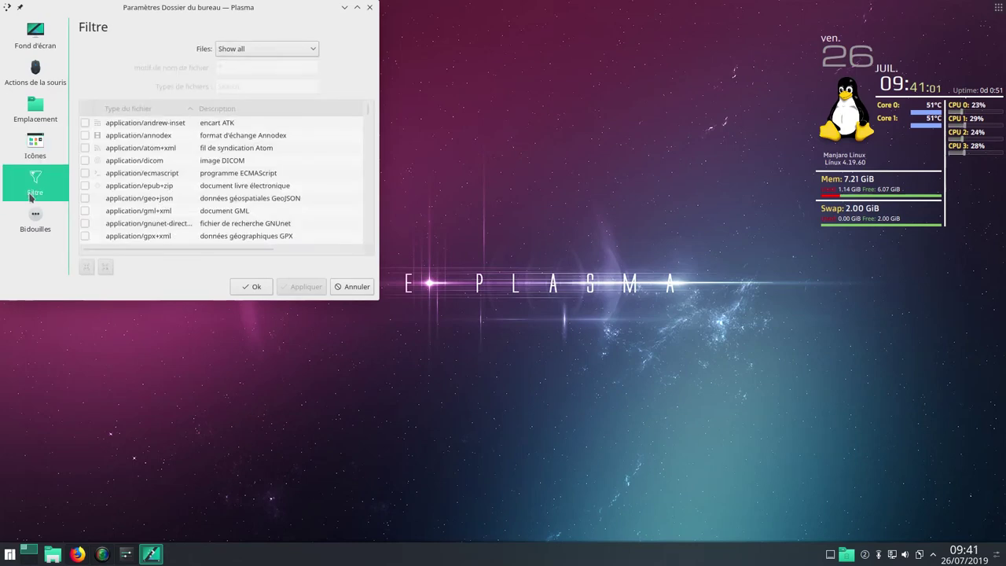
{"action": "left_click", "coordinate": [33, 222]}
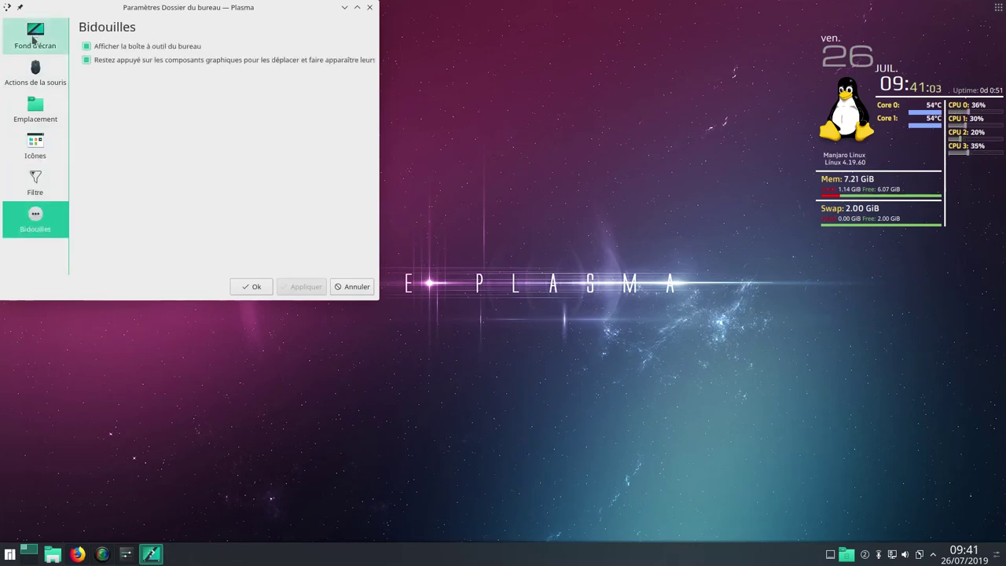
Apply the Lueur du soir image as the desktop wallpaper
{"action": "left_click", "coordinate": [33, 40]}
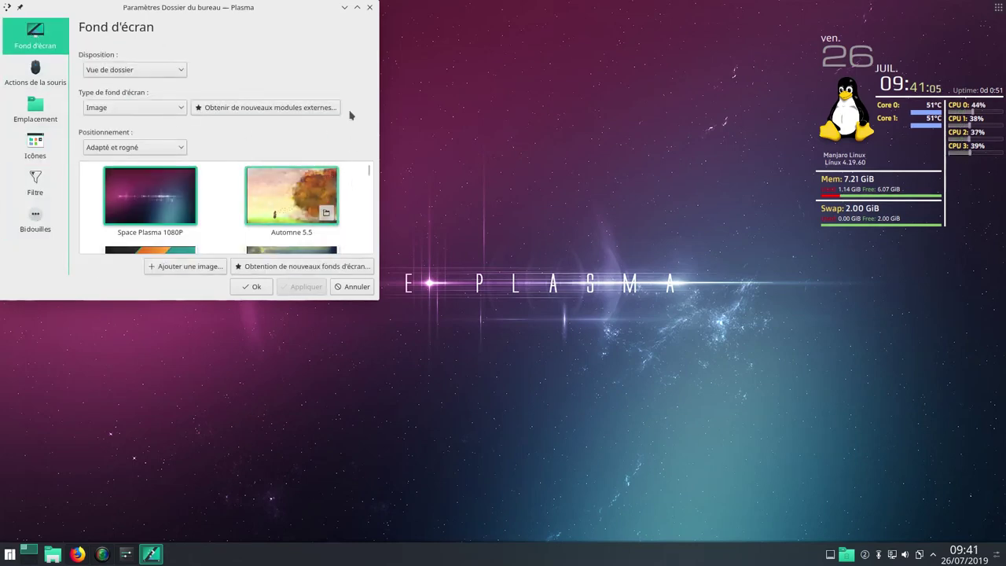
{"action": "scroll", "coordinate": [353, 171], "scroll_direction": "down", "scroll_amount": 6}
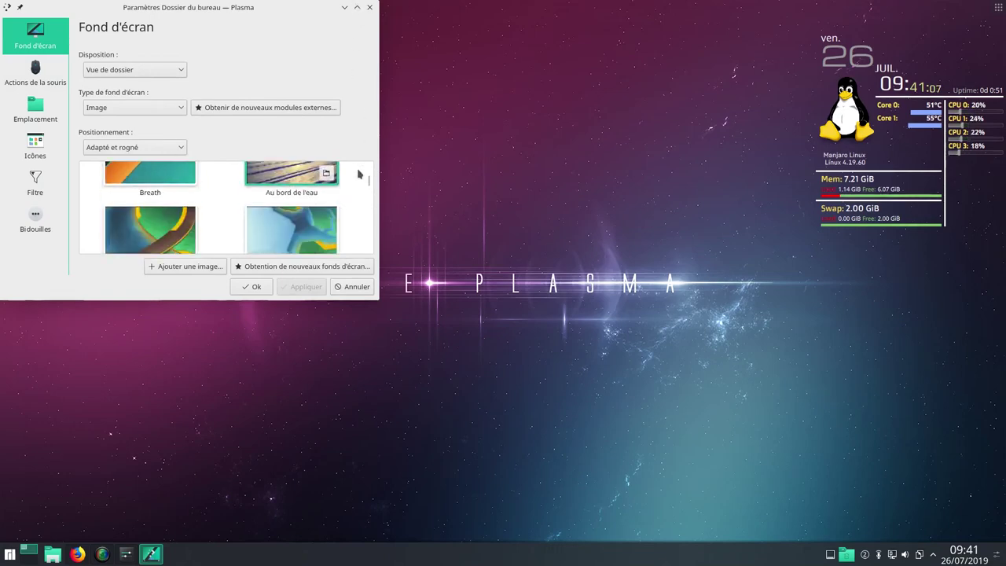
{"action": "scroll", "coordinate": [328, 182], "scroll_direction": "down", "scroll_amount": 2}
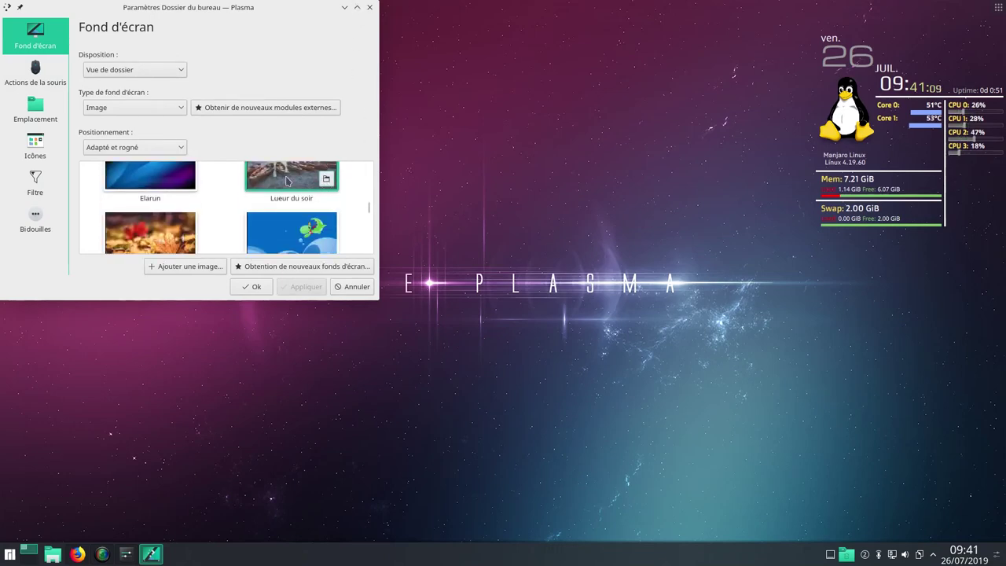
{"action": "left_click", "coordinate": [287, 180]}
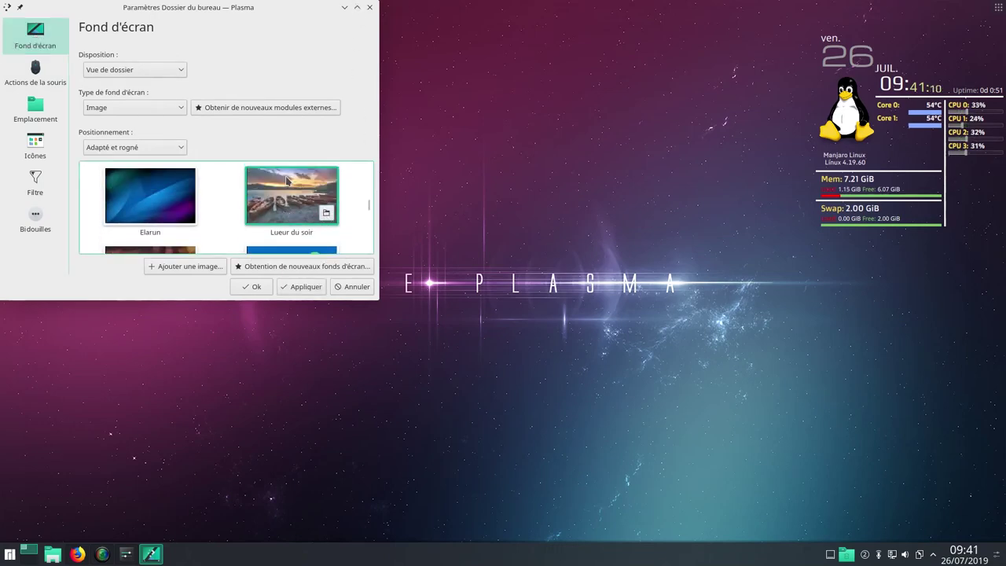
{"action": "left_click", "coordinate": [305, 290]}
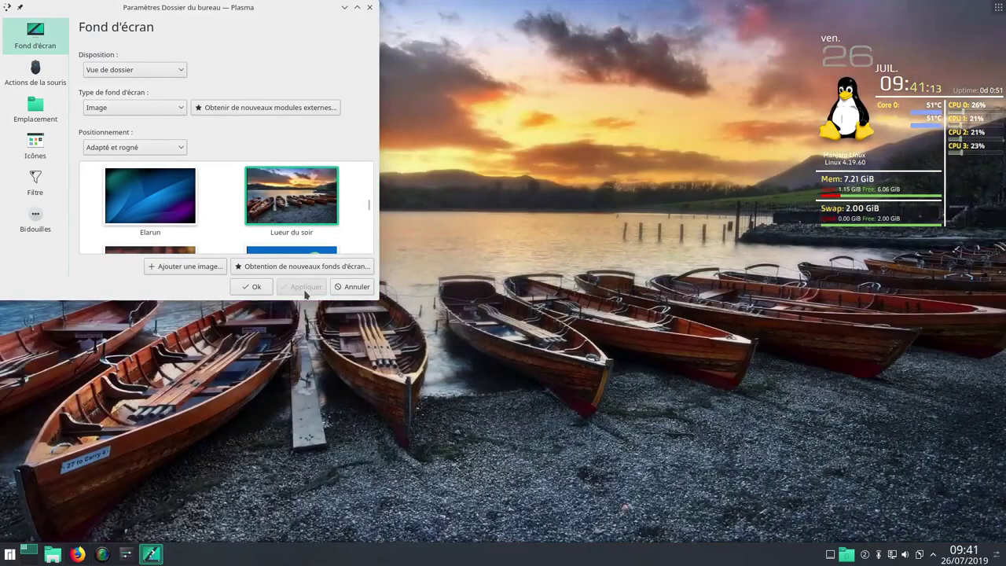
Restore Space Plasma 1080P as the desktop wallpaper
{"action": "scroll", "coordinate": [259, 207], "scroll_direction": "up", "scroll_amount": 5}
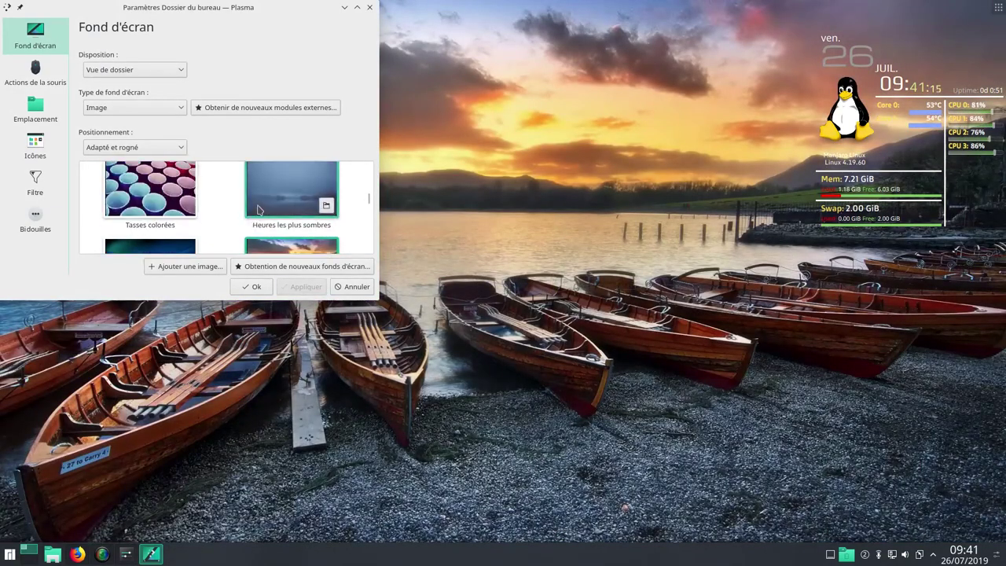
{"action": "scroll", "coordinate": [259, 210], "scroll_direction": "up", "scroll_amount": 2}
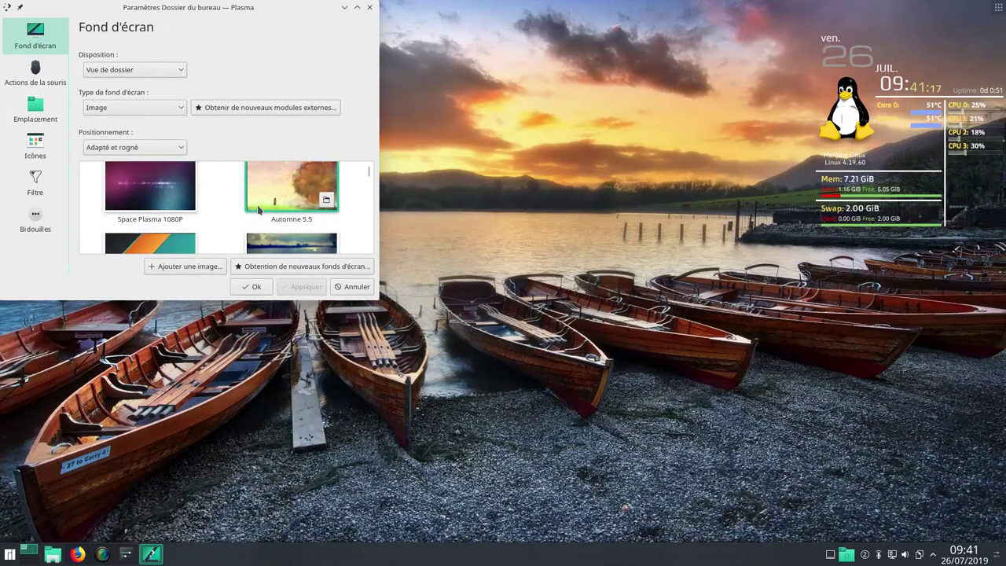
{"action": "left_click", "coordinate": [131, 199]}
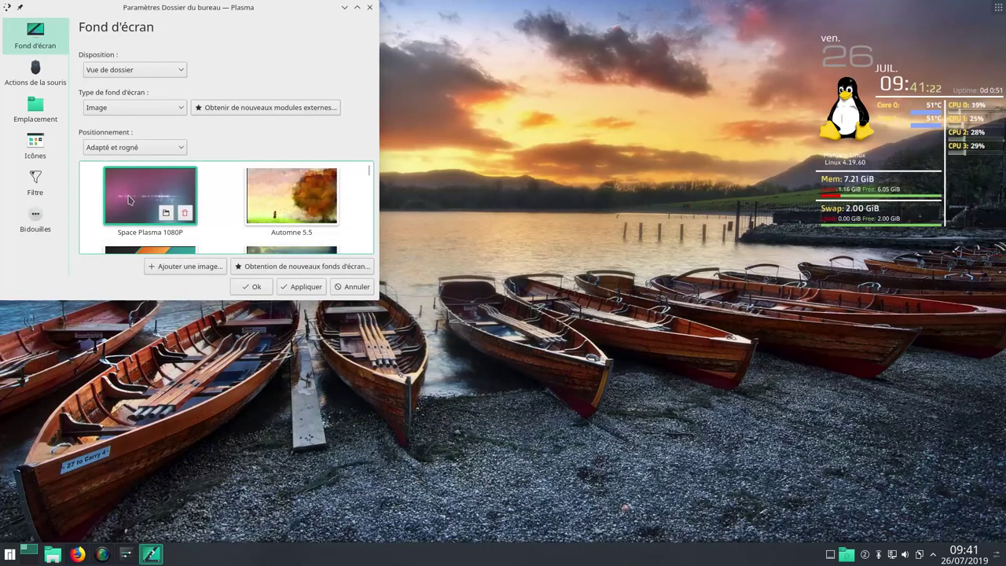
{"action": "left_click", "coordinate": [299, 287]}
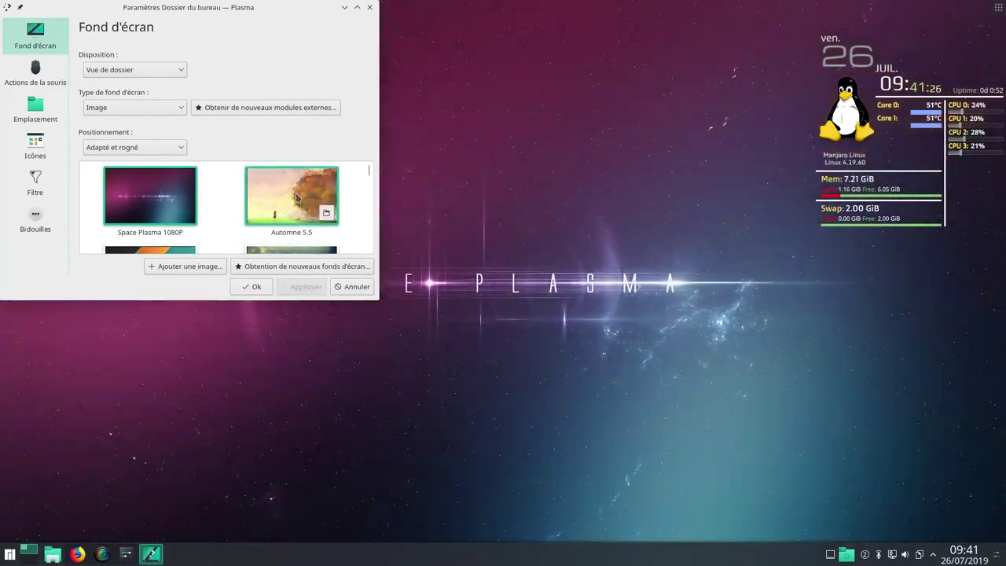
Browse the downloadable wallpapers and view the details of Lage dark and Rocciamelone mountain - lake - Susa
{"action": "left_click", "coordinate": [301, 269]}
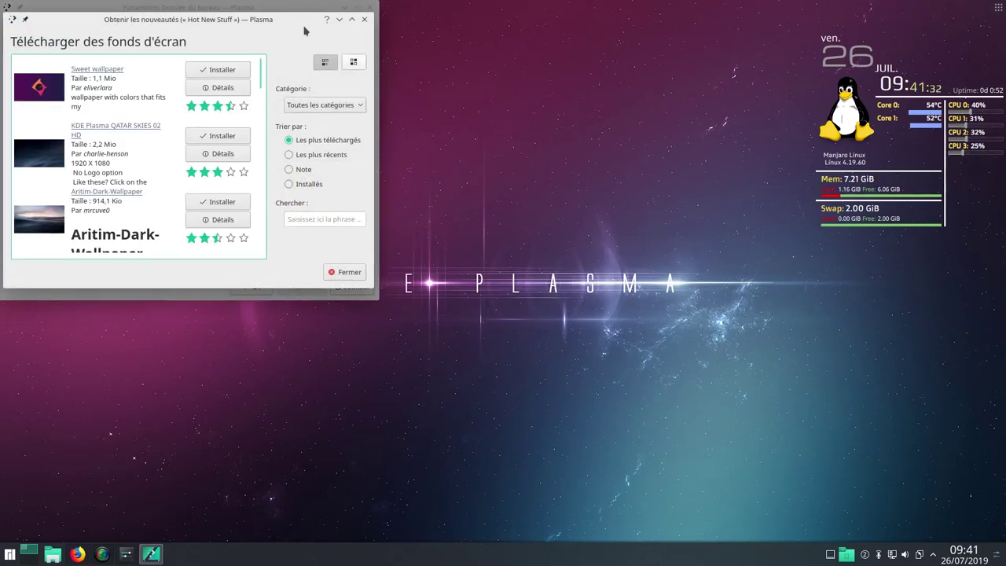
{"action": "scroll", "coordinate": [104, 157], "scroll_direction": "down", "scroll_amount": 5}
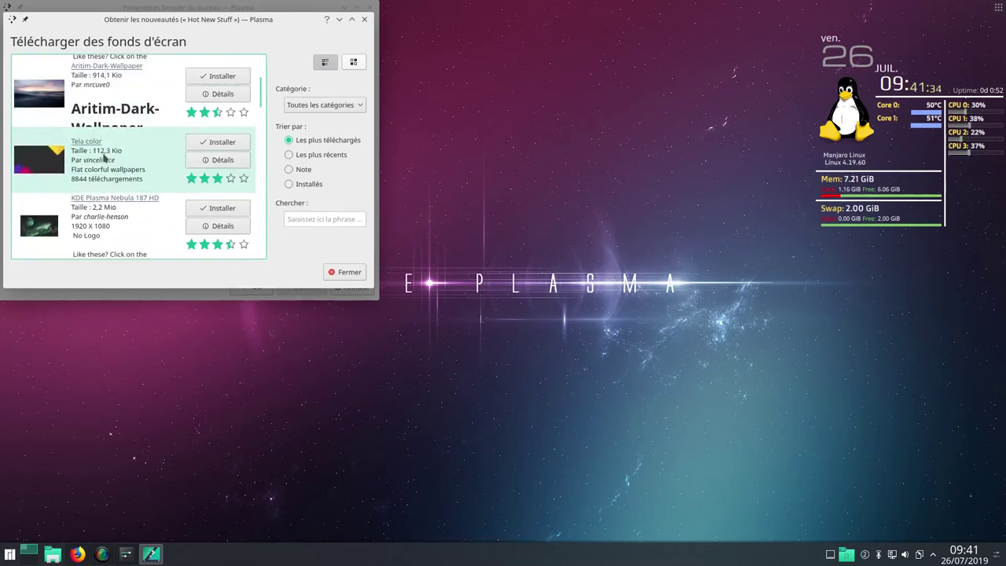
{"action": "scroll", "coordinate": [105, 157], "scroll_direction": "down", "scroll_amount": 4}
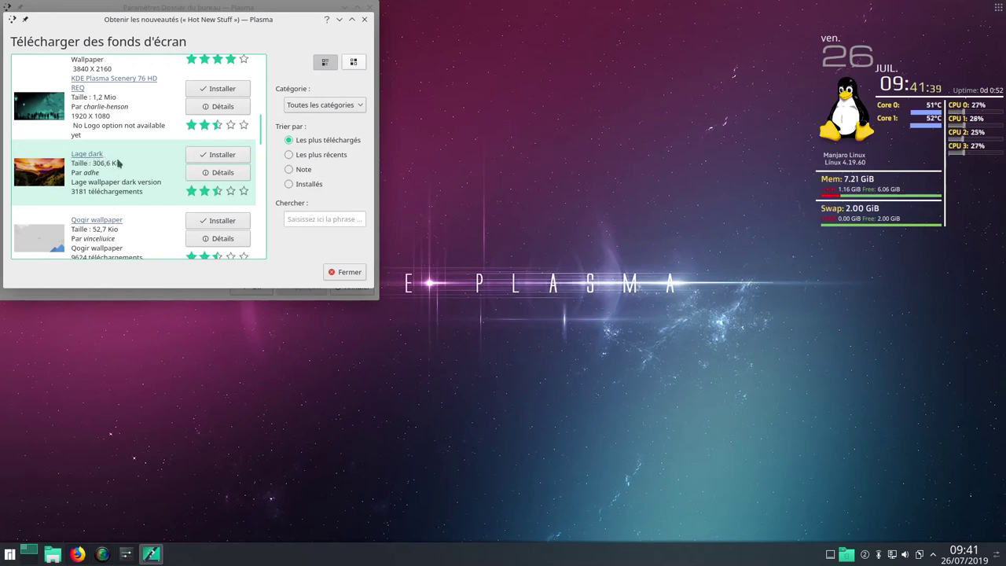
{"action": "left_click", "coordinate": [217, 173]}
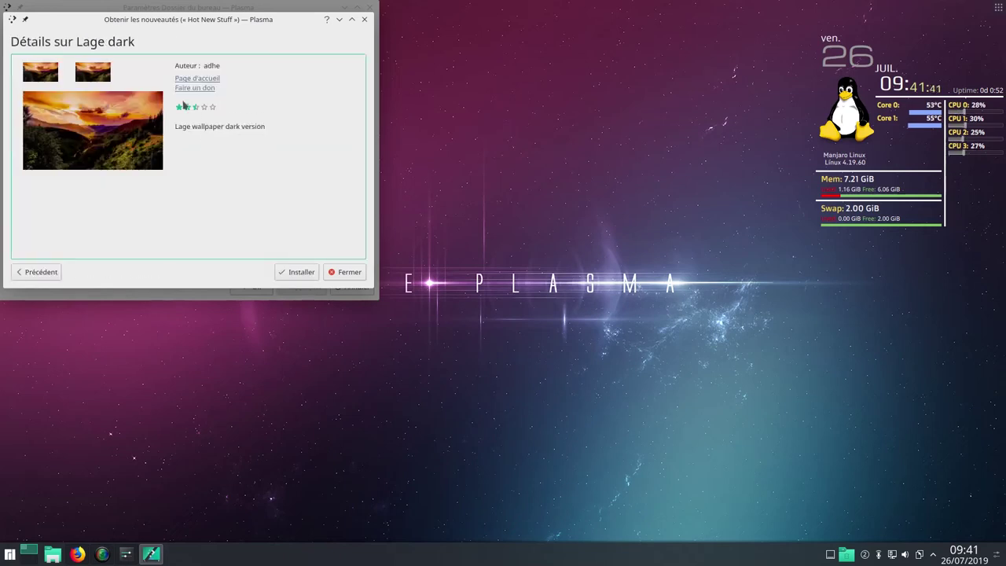
{"action": "left_click", "coordinate": [28, 272]}
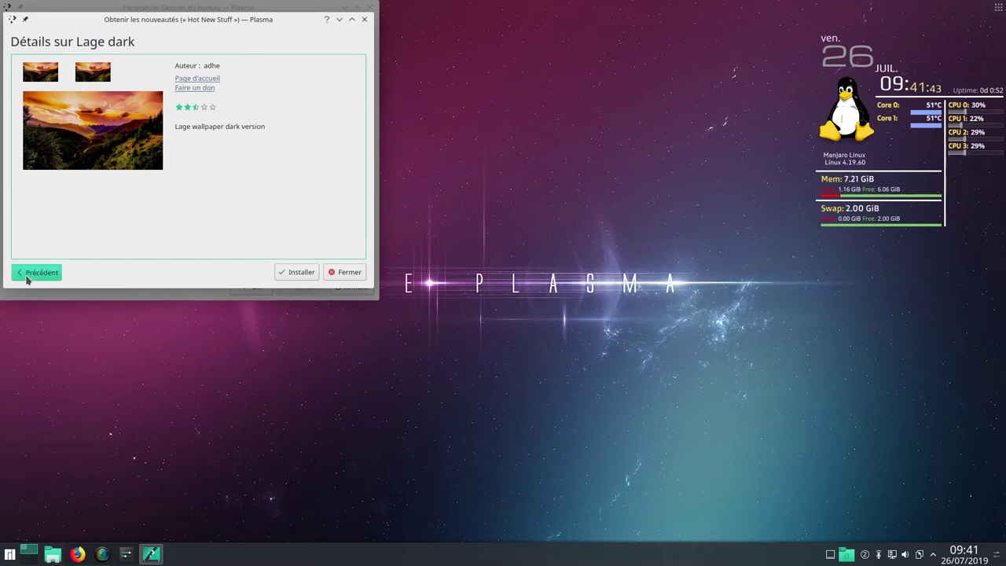
{"action": "scroll", "coordinate": [218, 180], "scroll_direction": "down", "scroll_amount": 4}
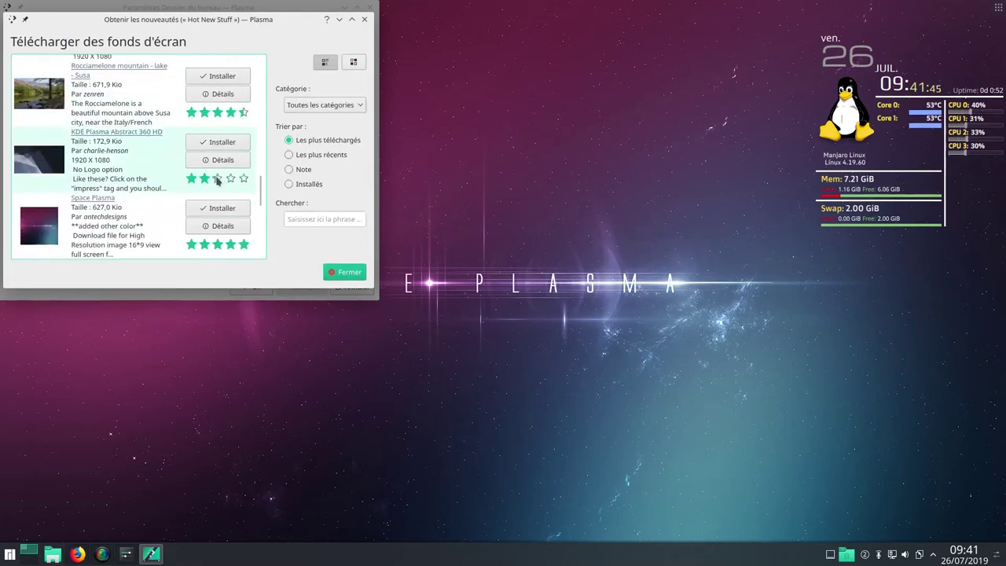
{"action": "left_click", "coordinate": [231, 159]}
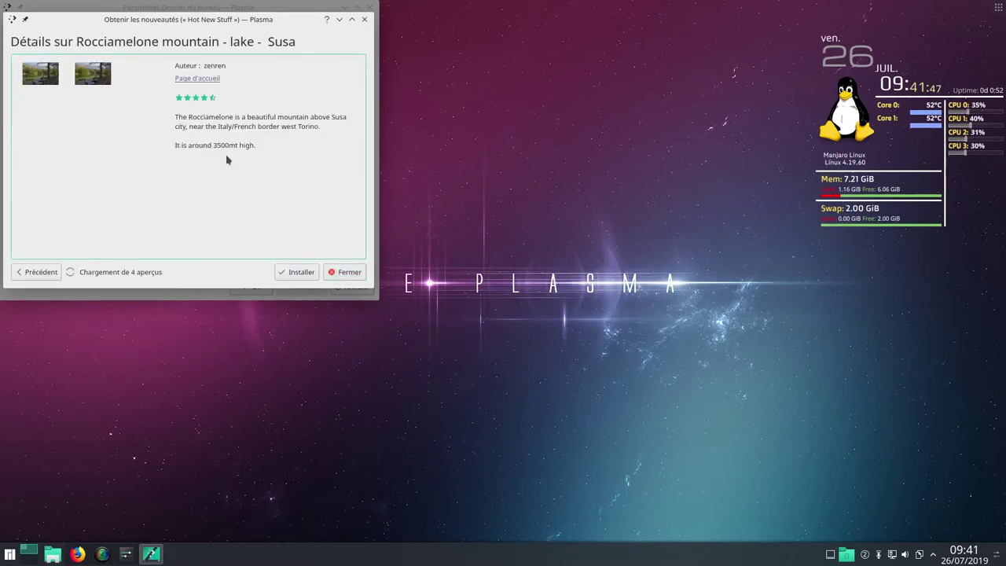
{"action": "left_click", "coordinate": [29, 273]}
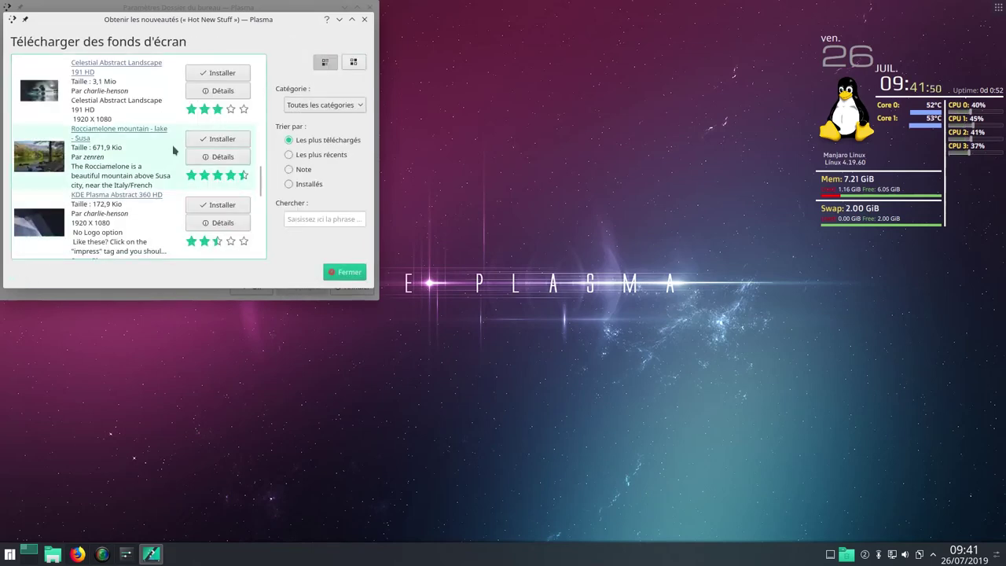
View the Space Plasma wallpaper's details and installable versions, then close the wallpaper downloads and desktop settings
{"action": "scroll", "coordinate": [180, 157], "scroll_direction": "down", "scroll_amount": 5}
{"action": "scroll", "coordinate": [197, 183], "scroll_direction": "up", "scroll_amount": 3}
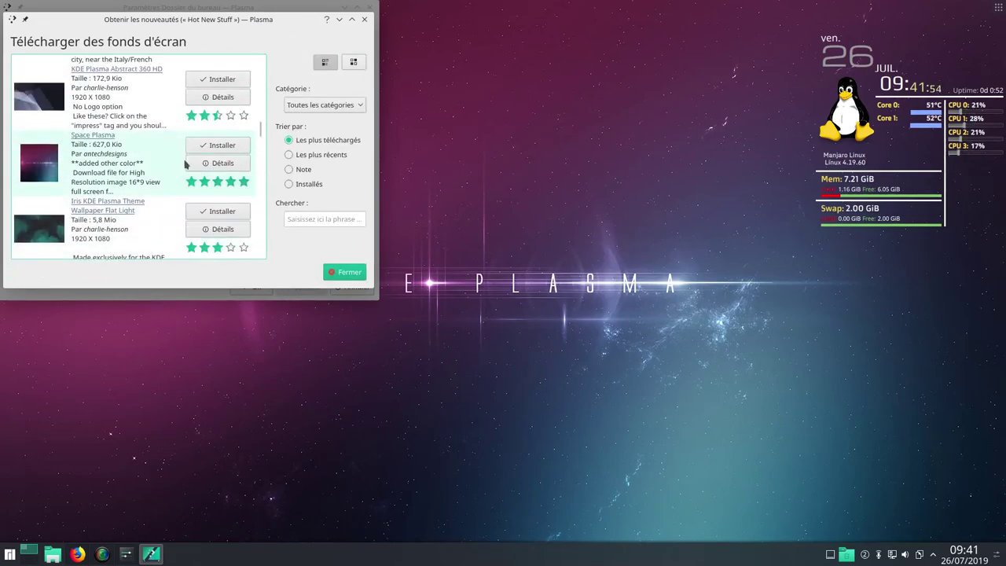
{"action": "left_click", "coordinate": [217, 163]}
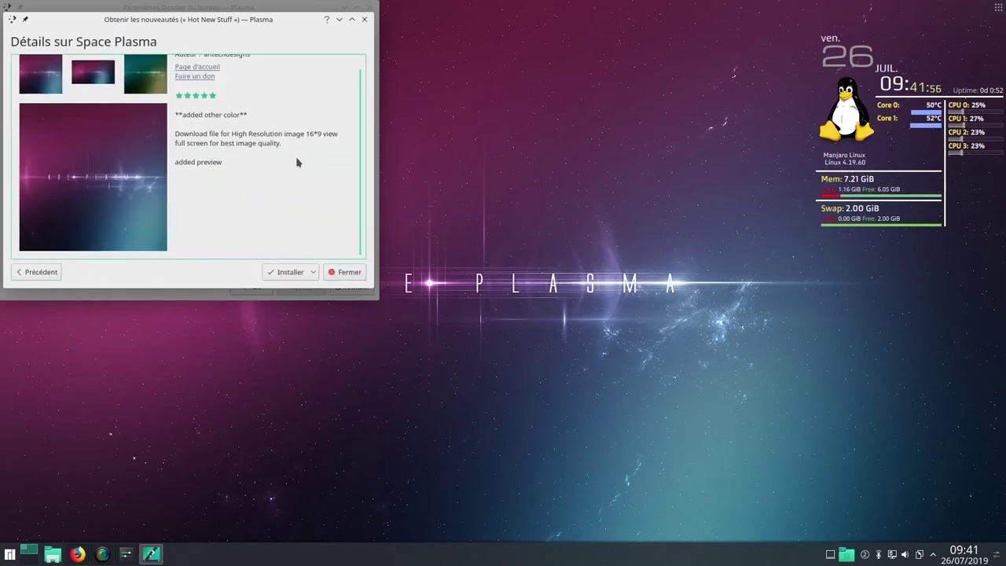
{"action": "left_click", "coordinate": [312, 273]}
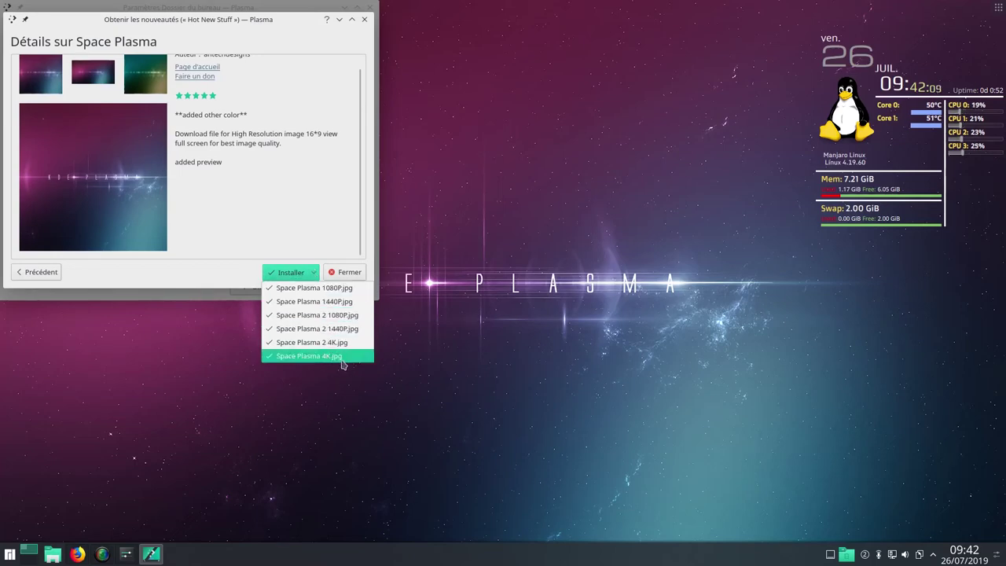
{"action": "left_click", "coordinate": [28, 269]}
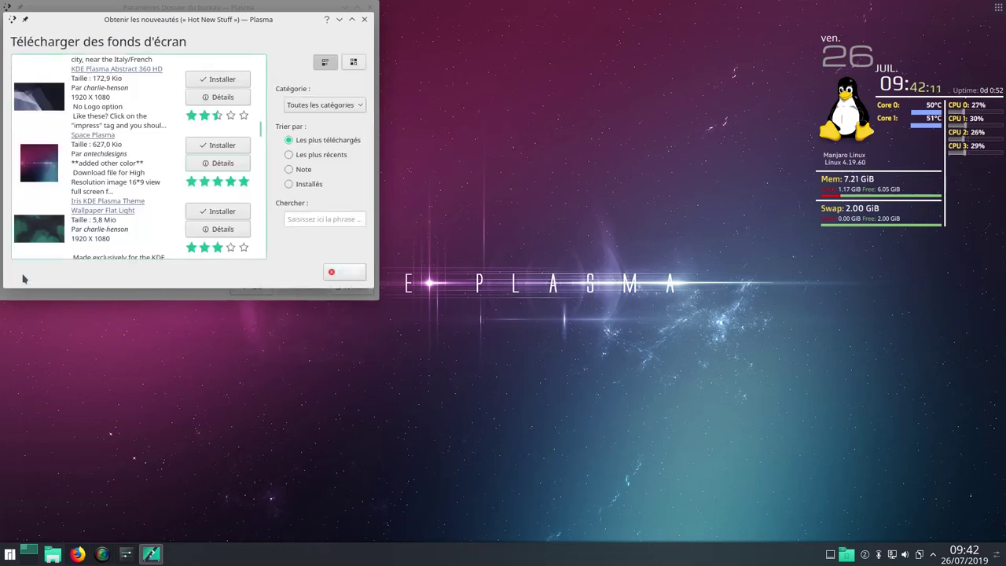
{"action": "left_click", "coordinate": [344, 272]}
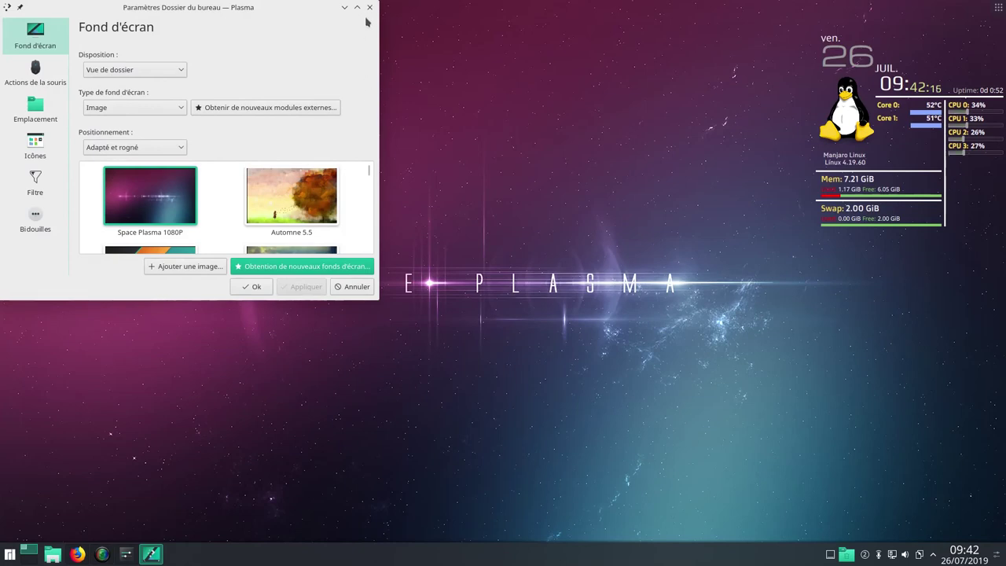
{"action": "left_click", "coordinate": [370, 8]}
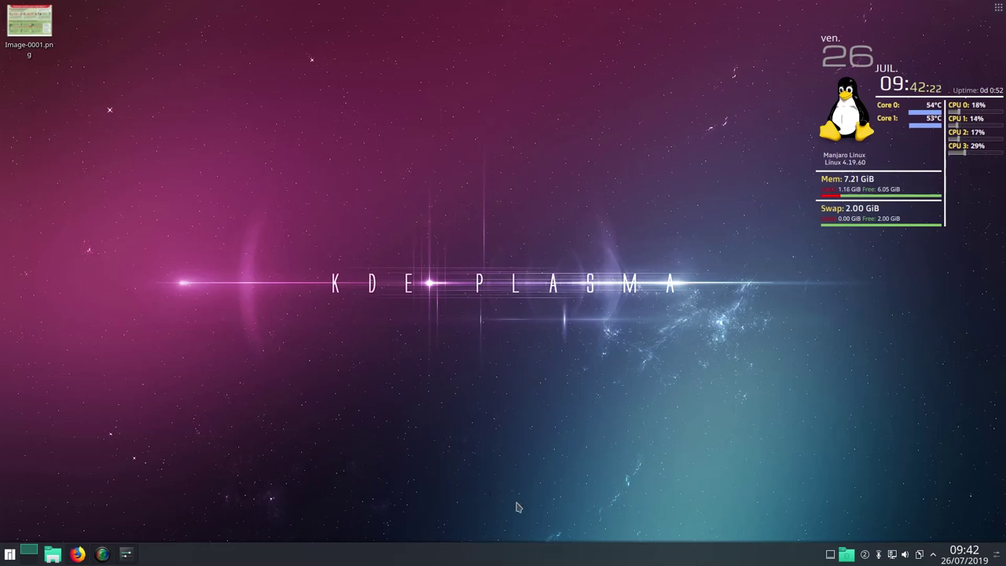
Open the list of graphical components available for the panel and browse through all of them
{"action": "right_click", "coordinate": [531, 561]}
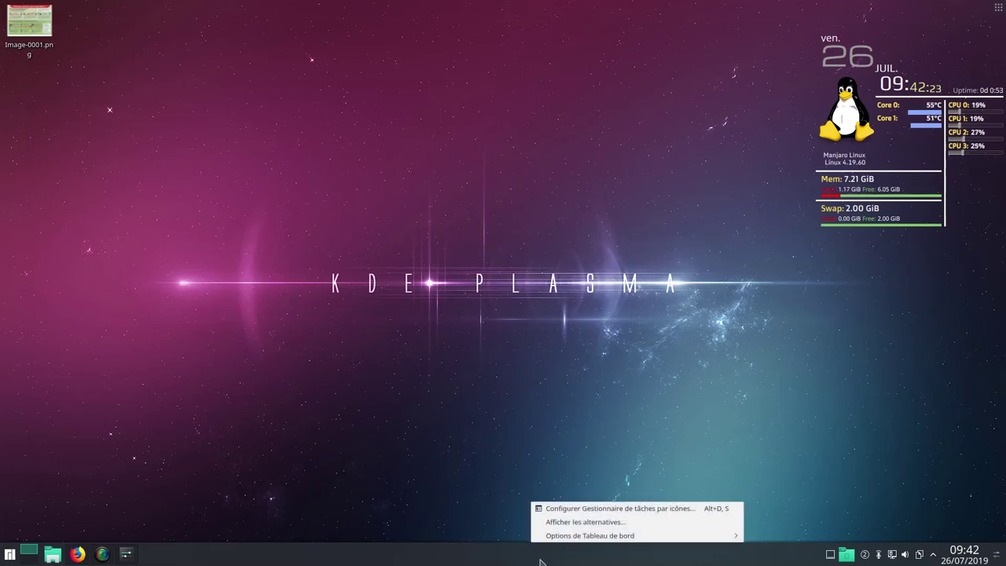
{"action": "mouse_move", "coordinate": [591, 541]}
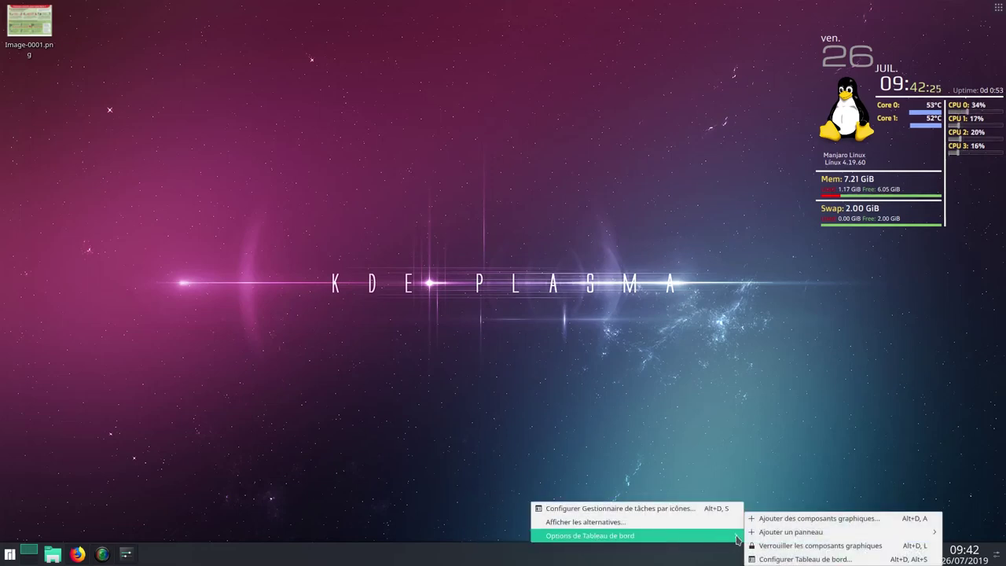
{"action": "left_click", "coordinate": [806, 519]}
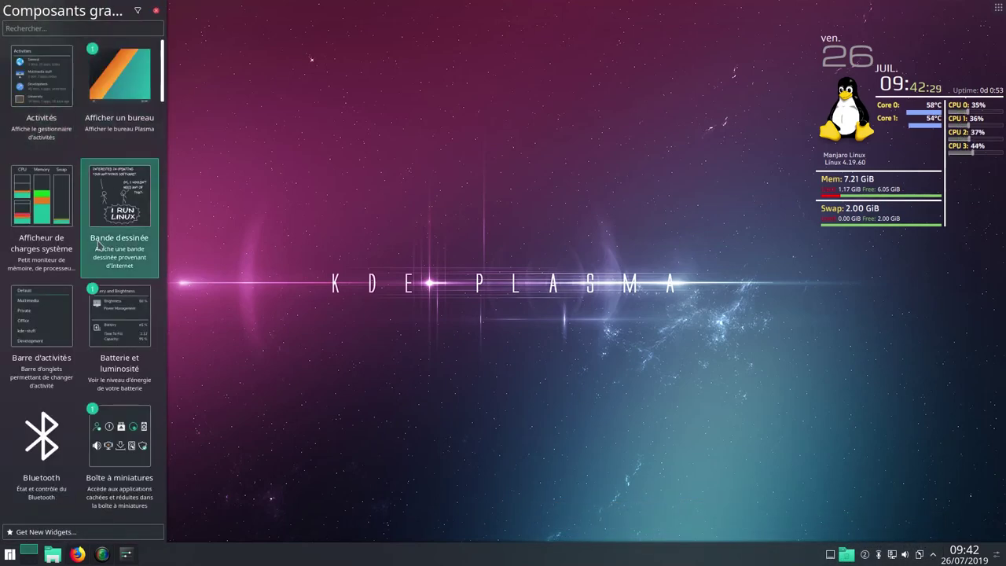
{"action": "scroll", "coordinate": [68, 355], "scroll_direction": "down", "scroll_amount": 2}
{"action": "scroll", "coordinate": [69, 355], "scroll_direction": "down", "scroll_amount": 8}
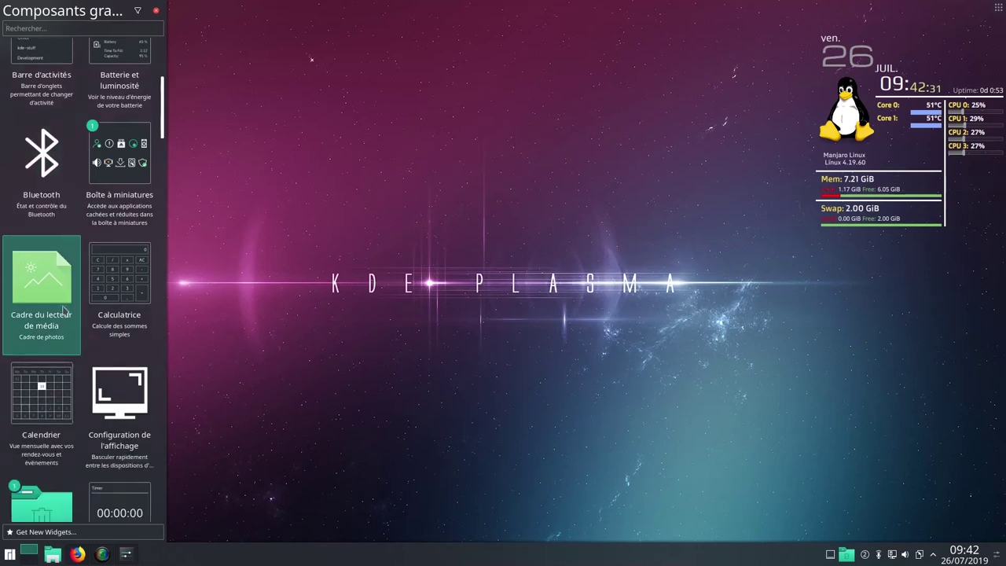
{"action": "scroll", "coordinate": [71, 311], "scroll_direction": "down", "scroll_amount": 1}
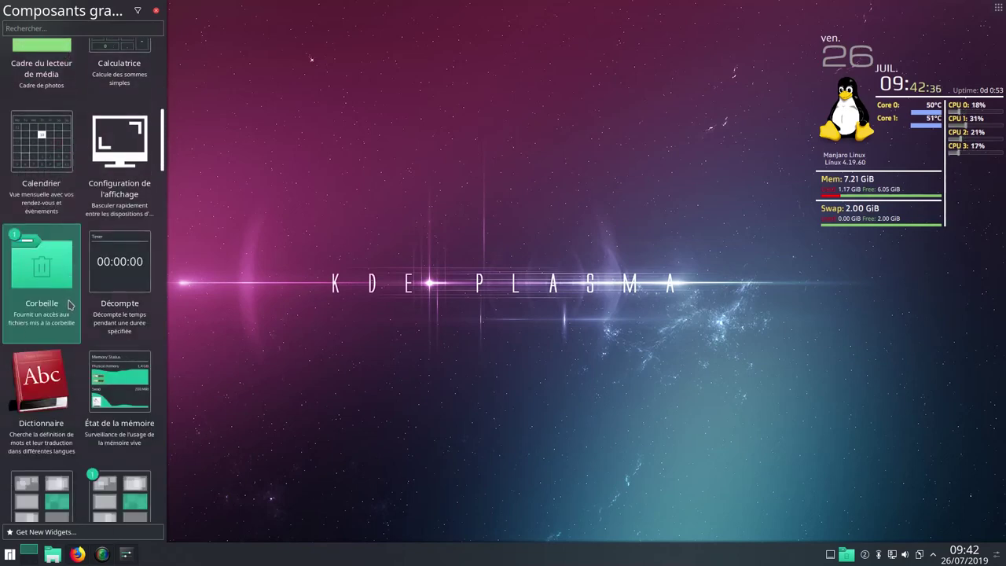
{"action": "scroll", "coordinate": [16, 237], "scroll_direction": "up", "scroll_amount": 5}
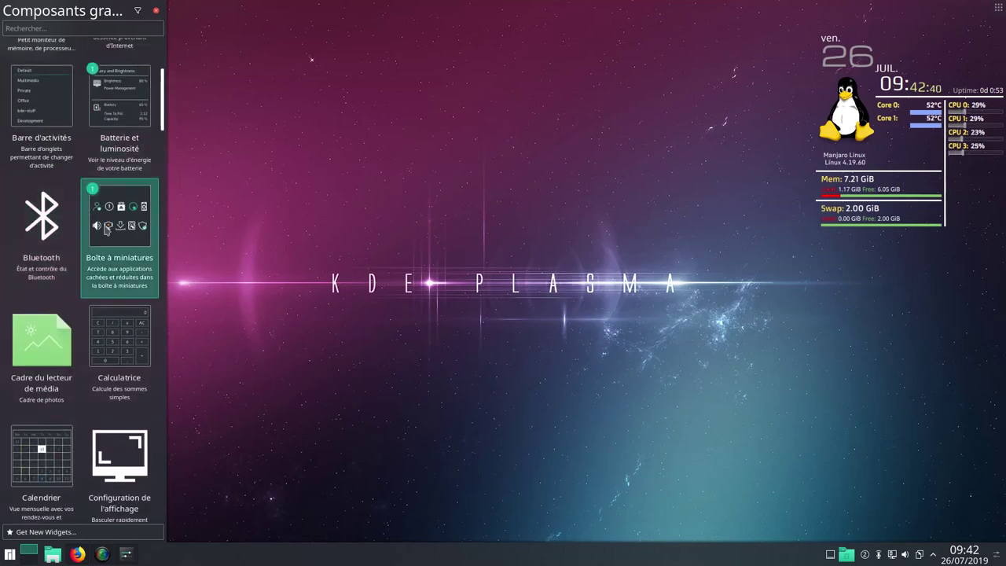
{"action": "scroll", "coordinate": [117, 315], "scroll_direction": "down", "scroll_amount": 5}
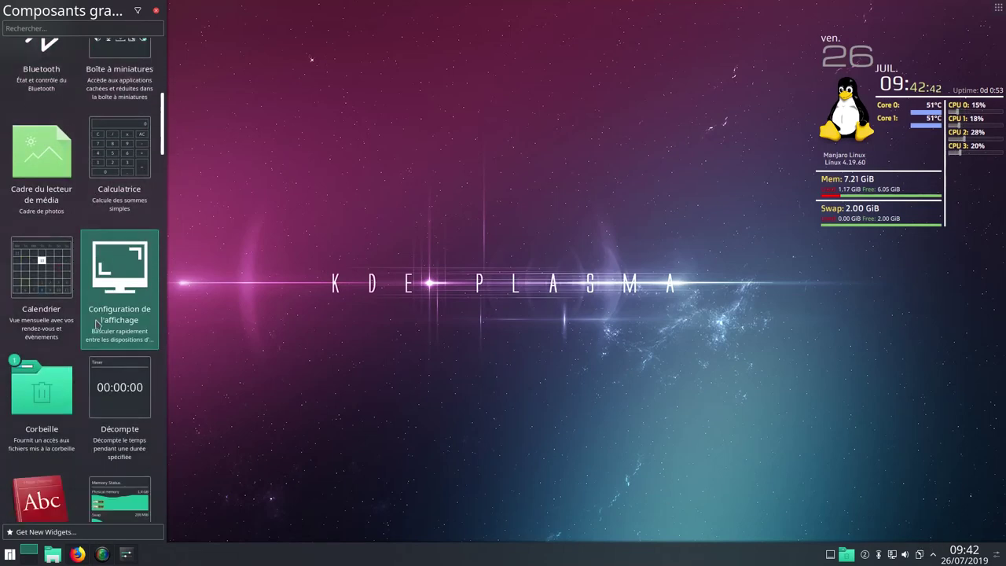
{"action": "scroll", "coordinate": [53, 250], "scroll_direction": "down", "scroll_amount": 7}
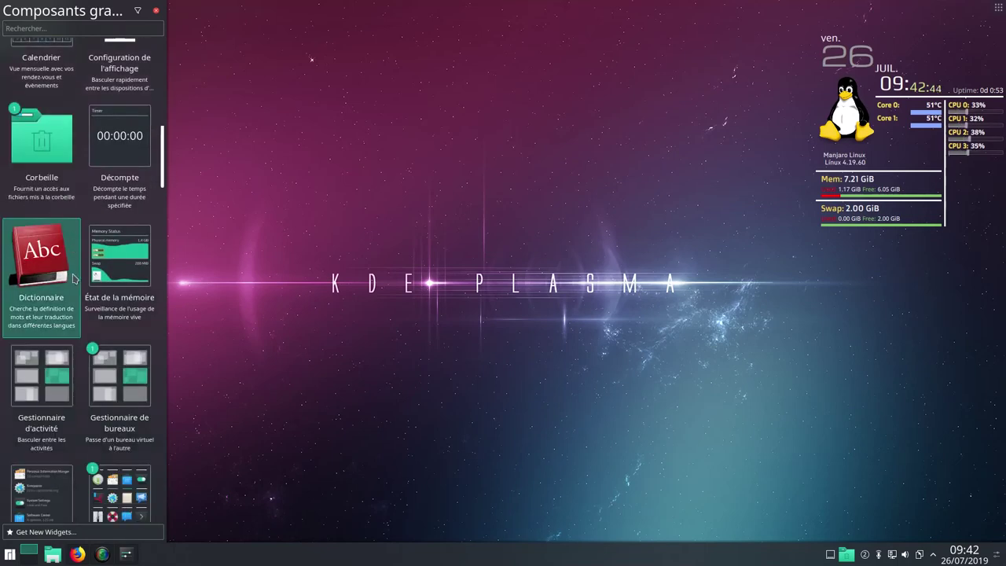
{"action": "scroll", "coordinate": [67, 271], "scroll_direction": "down", "scroll_amount": 9}
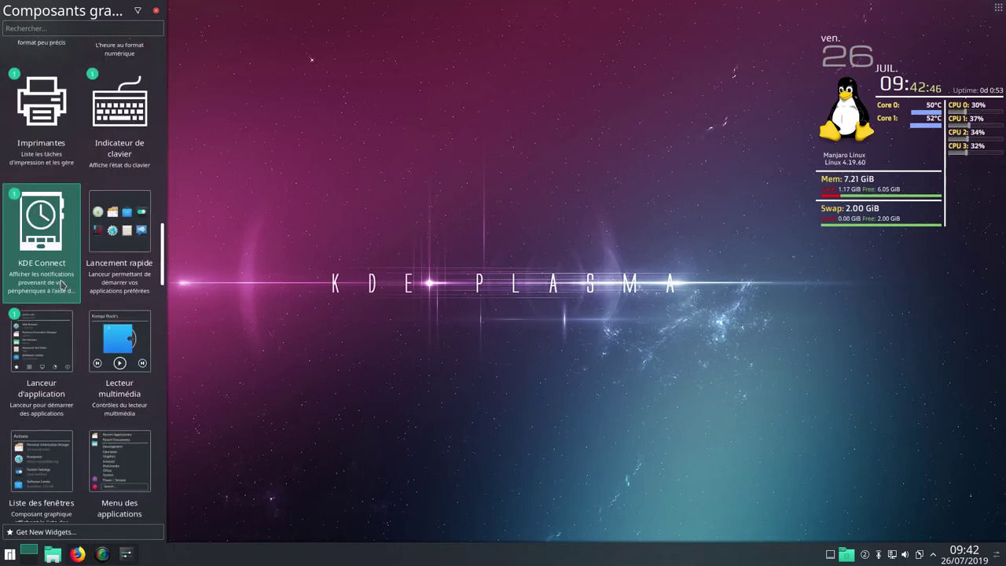
{"action": "scroll", "coordinate": [65, 287], "scroll_direction": "down", "scroll_amount": 9}
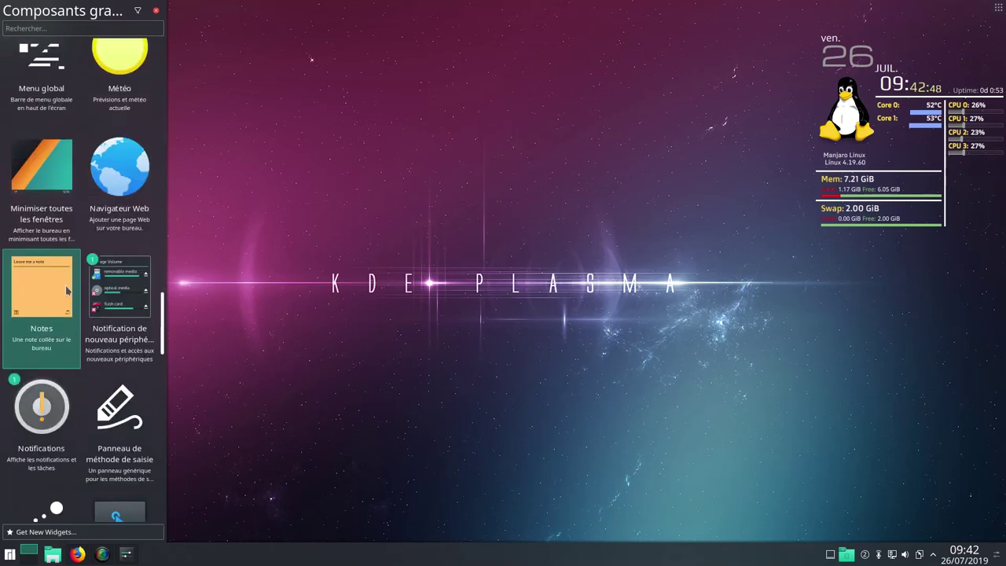
{"action": "scroll", "coordinate": [49, 291], "scroll_direction": "down", "scroll_amount": 7}
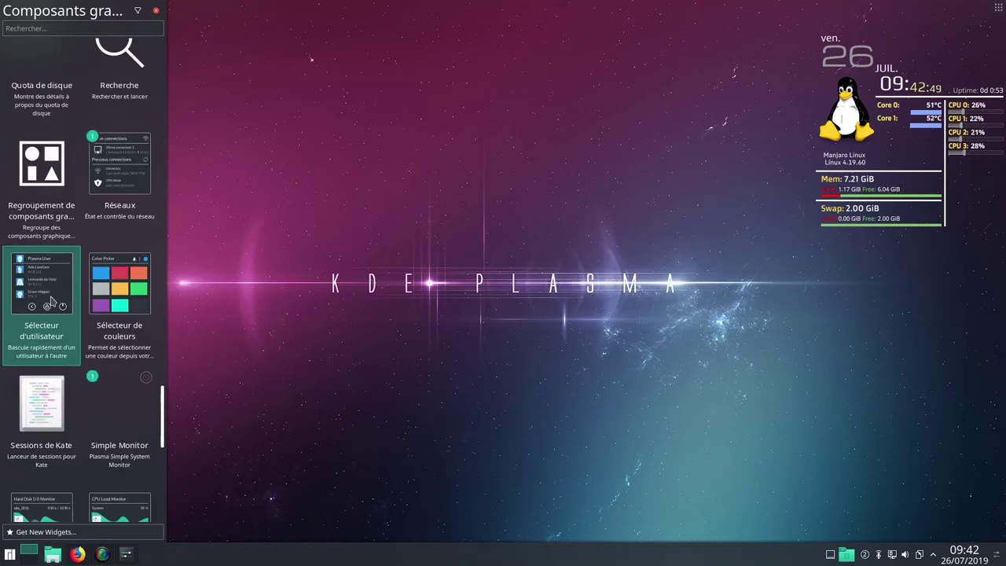
{"action": "scroll", "coordinate": [43, 288], "scroll_direction": "down", "scroll_amount": 3}
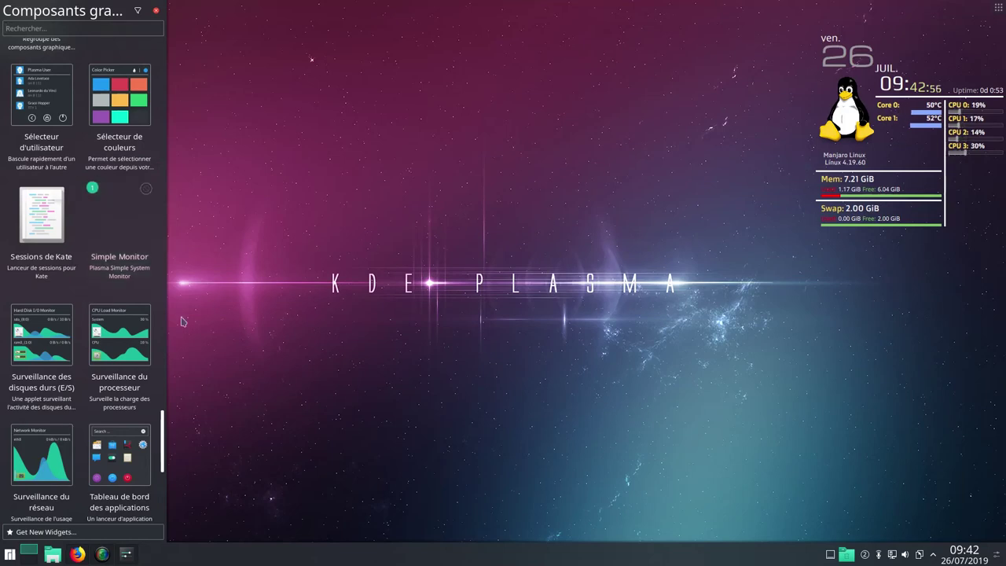
{"action": "scroll", "coordinate": [63, 358], "scroll_direction": "down", "scroll_amount": 5}
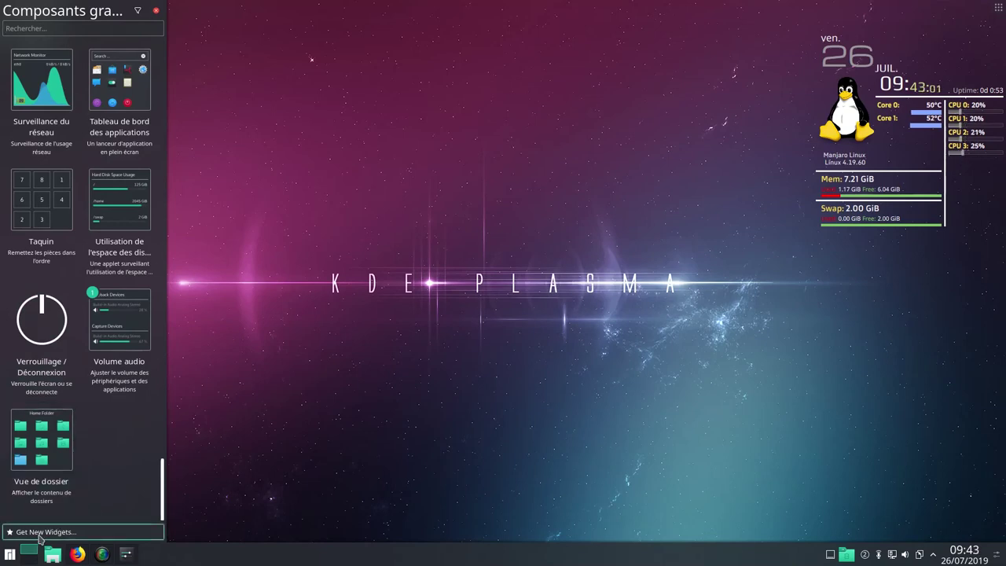
Open the downloadable graphical components and browse the extensions offered, sorted by most downloaded
{"action": "left_click", "coordinate": [39, 537]}
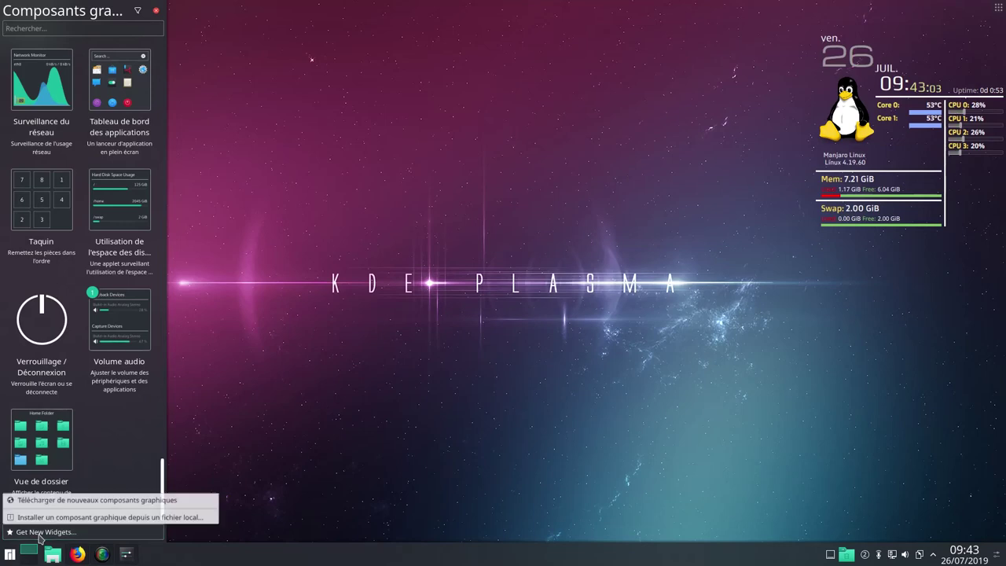
{"action": "left_click", "coordinate": [100, 502]}
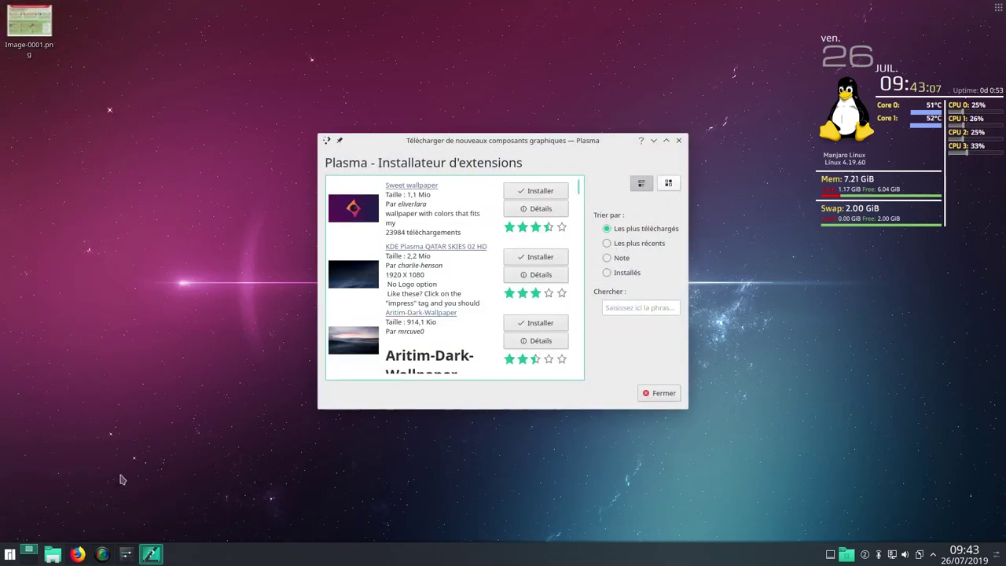
{"action": "scroll", "coordinate": [479, 275], "scroll_direction": "down", "scroll_amount": 5}
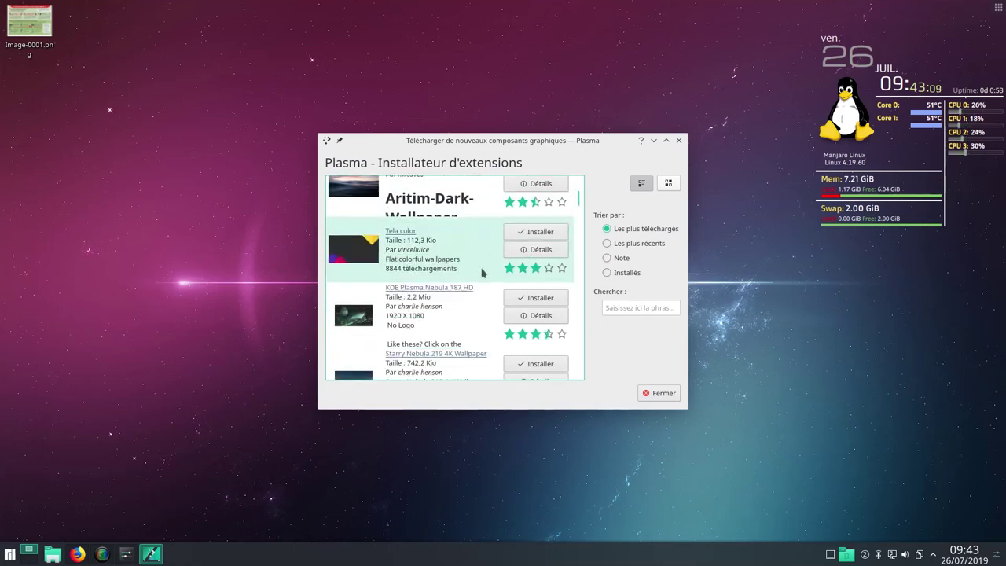
{"action": "scroll", "coordinate": [537, 304], "scroll_direction": "down", "scroll_amount": 3}
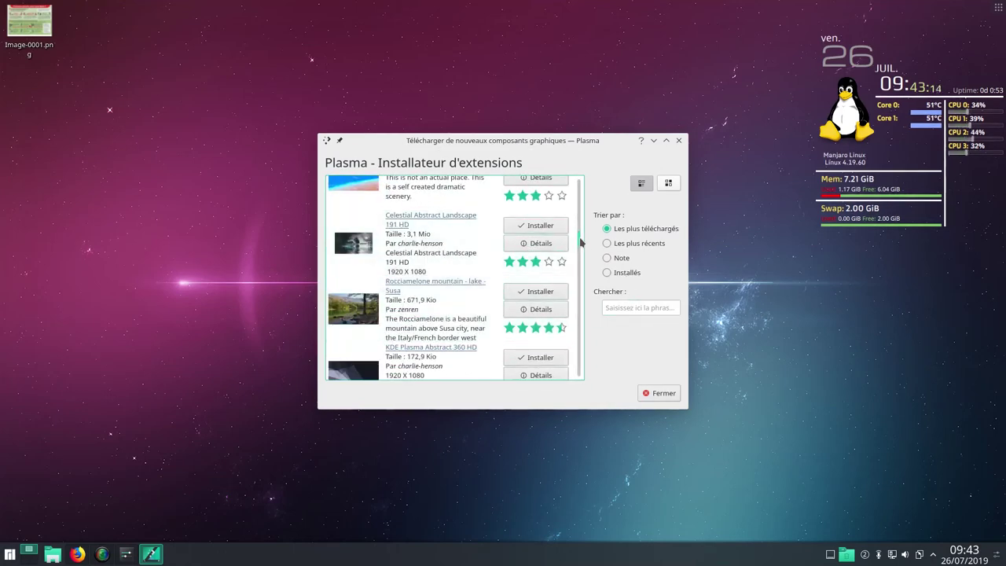
{"action": "left_click_drag", "start_coordinate": [580, 238], "coordinate": [576, 381]}
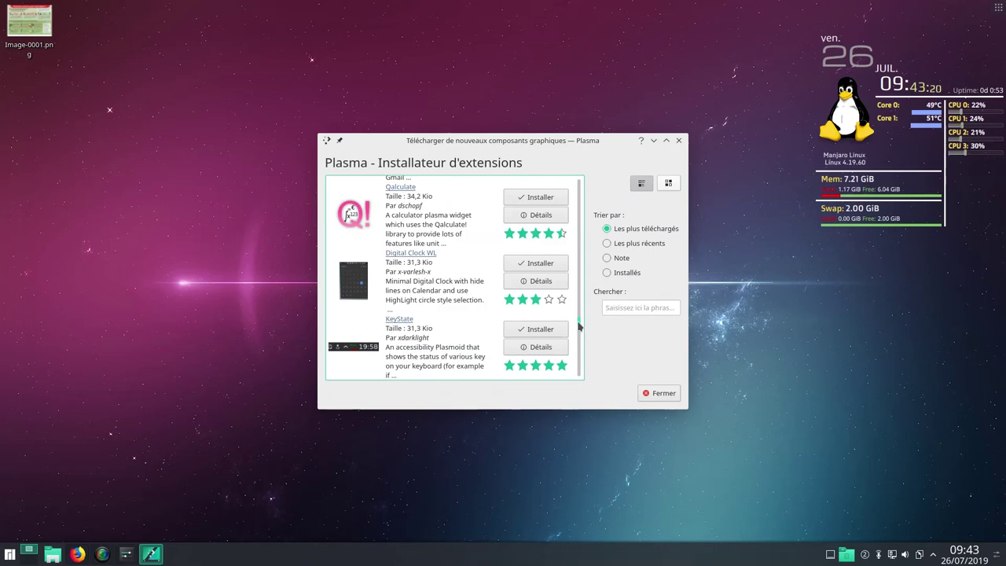
{"action": "scroll", "coordinate": [580, 314], "scroll_direction": "down", "scroll_amount": 5}
{"action": "scroll", "coordinate": [579, 315], "scroll_direction": "down", "scroll_amount": 15}
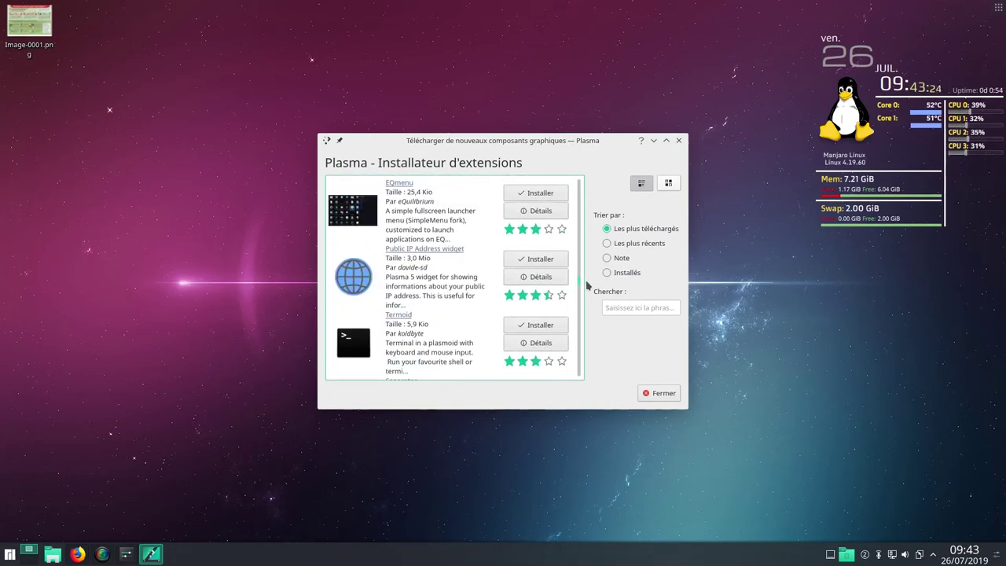
List only the installed extensions, read through the details of Simple System Monitor, and close the extension installer
{"action": "left_click", "coordinate": [607, 273]}
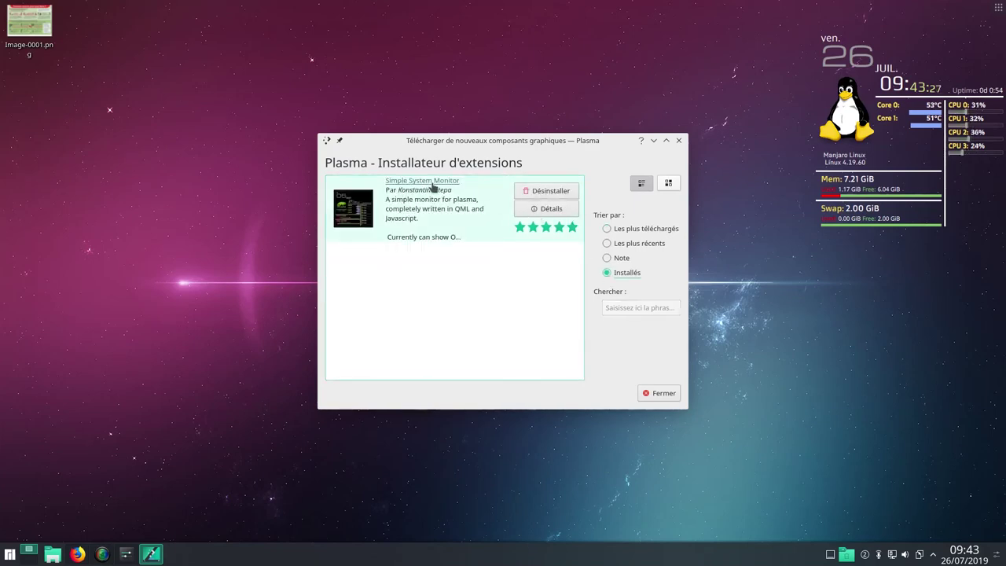
{"action": "left_click", "coordinate": [535, 212]}
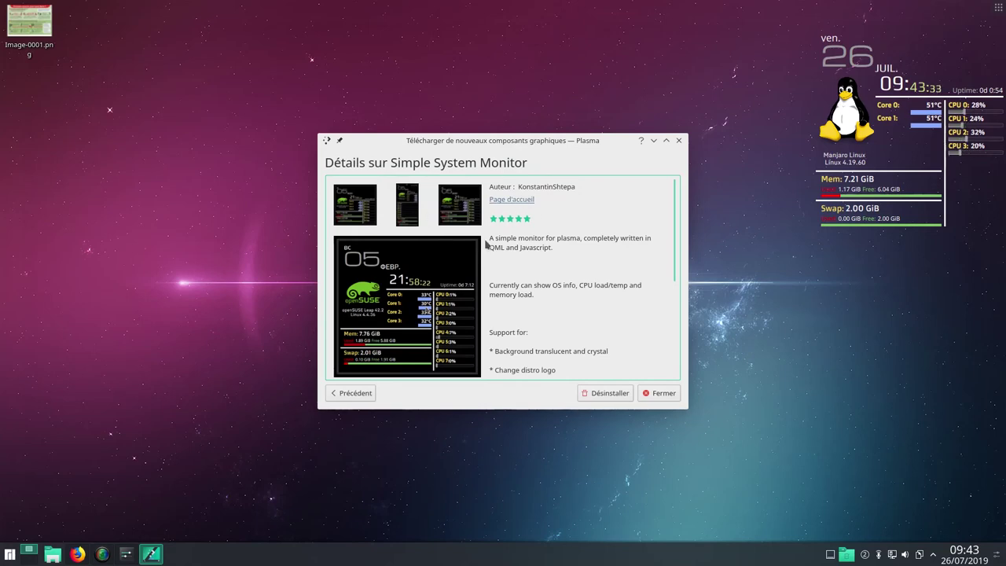
{"action": "left_click_drag", "start_coordinate": [674, 247], "coordinate": [675, 366]}
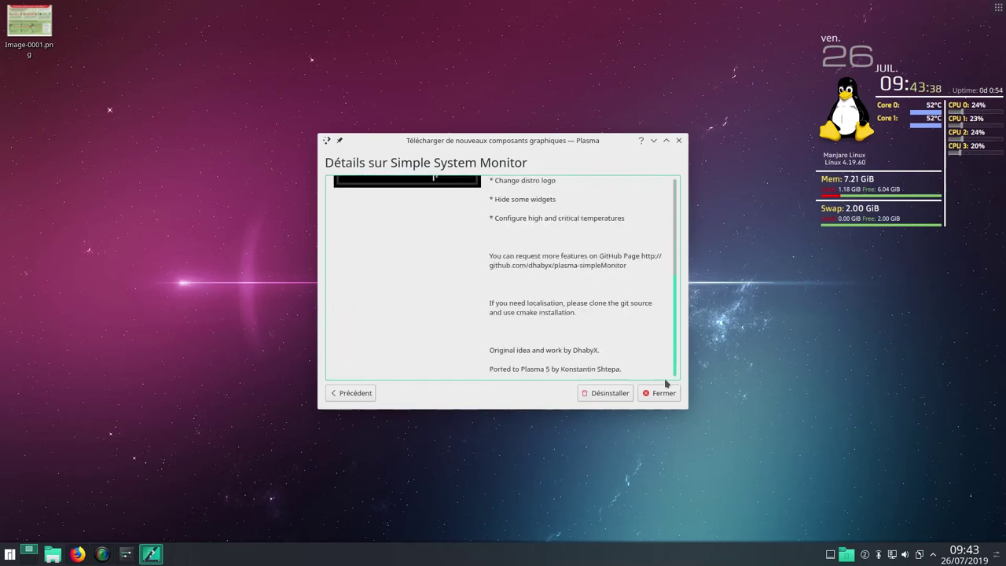
{"action": "left_click", "coordinate": [662, 393]}
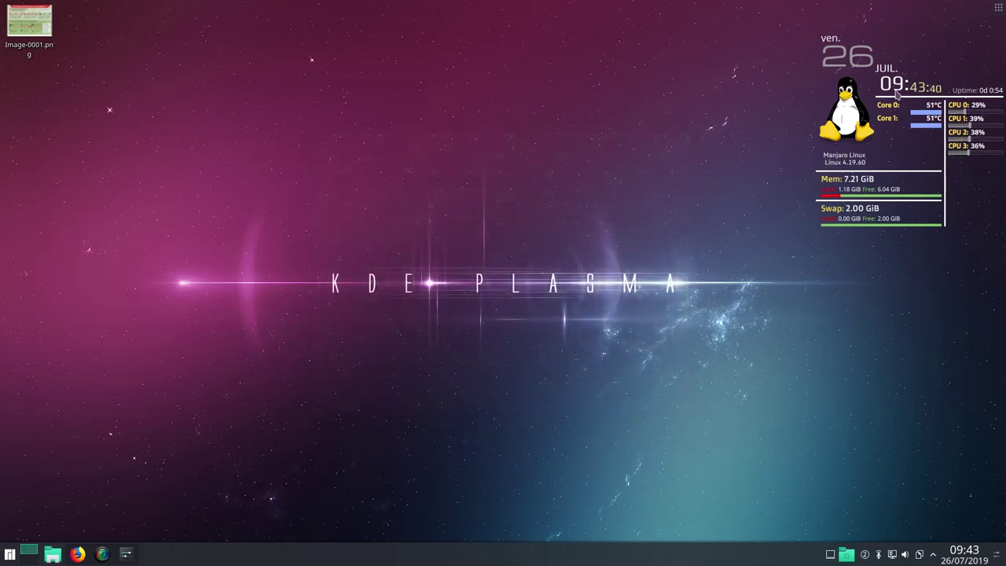
Open the settings of the Simple Monitor desktop widget and change its logo to Manjaro
{"action": "right_click", "coordinate": [900, 91]}
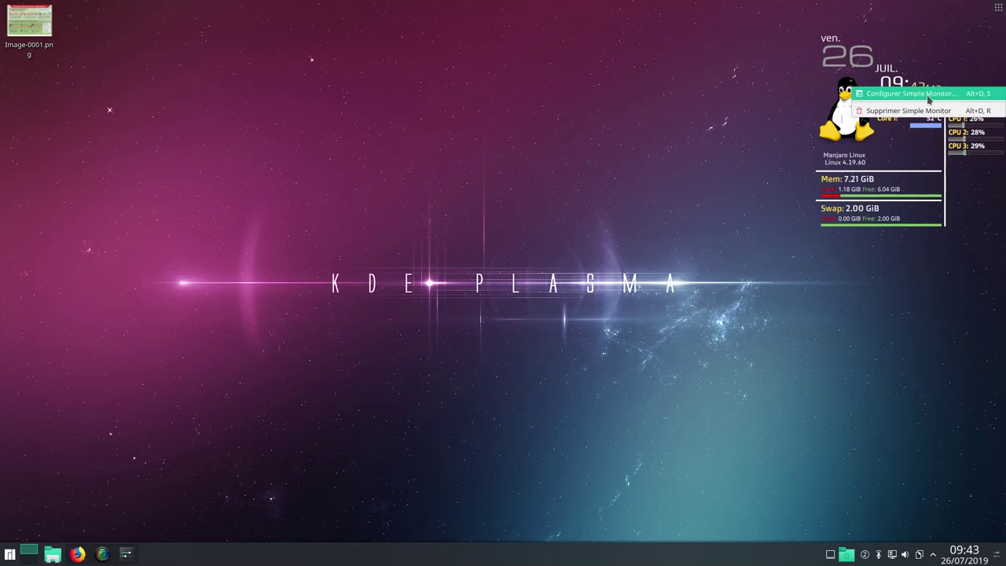
{"action": "left_click", "coordinate": [929, 95]}
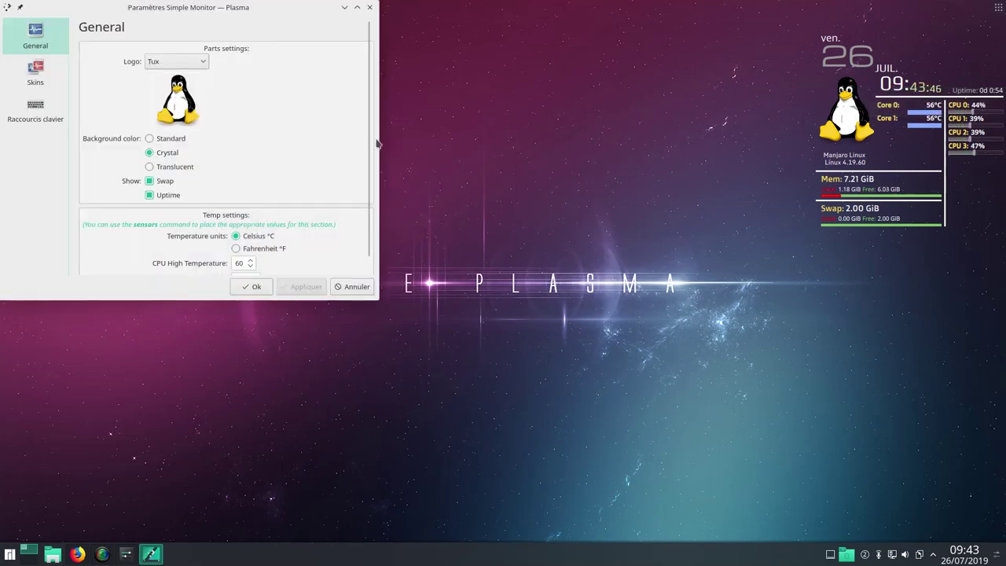
{"action": "left_click", "coordinate": [157, 63]}
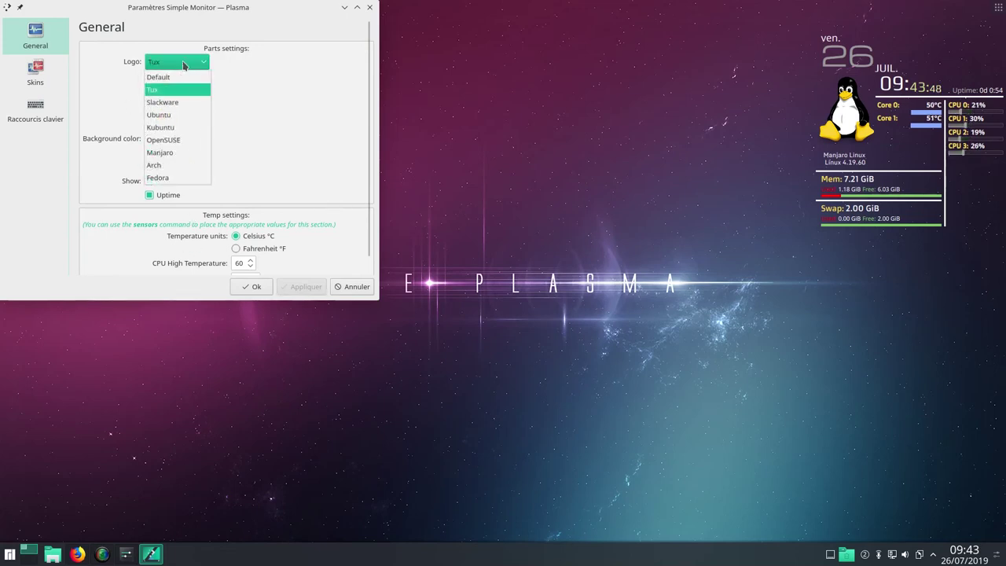
{"action": "left_click", "coordinate": [161, 152]}
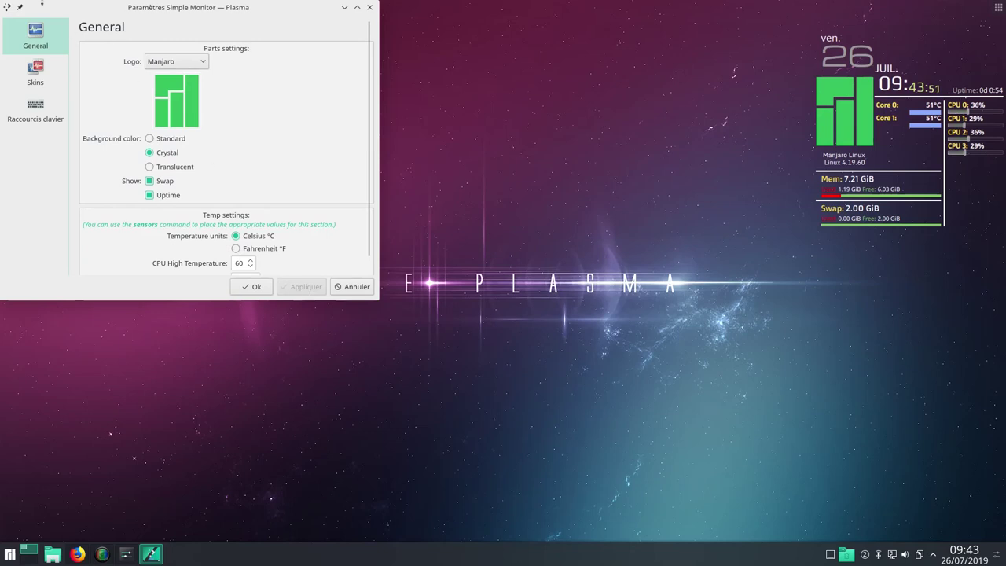
Set the Simple Monitor logo back to Tux and apply it
{"action": "left_click", "coordinate": [176, 62]}
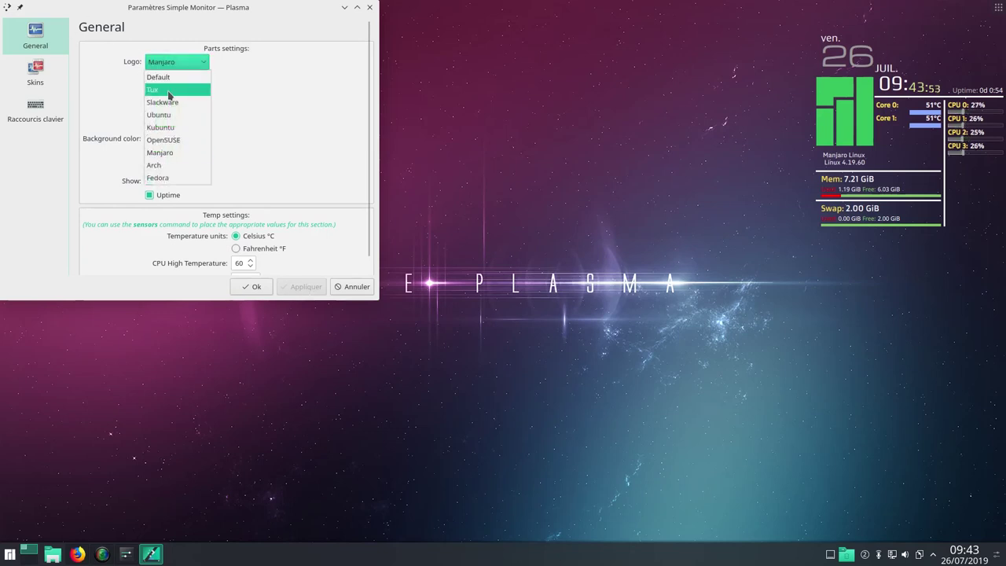
{"action": "left_click", "coordinate": [168, 91]}
{"action": "left_click", "coordinate": [309, 289]}
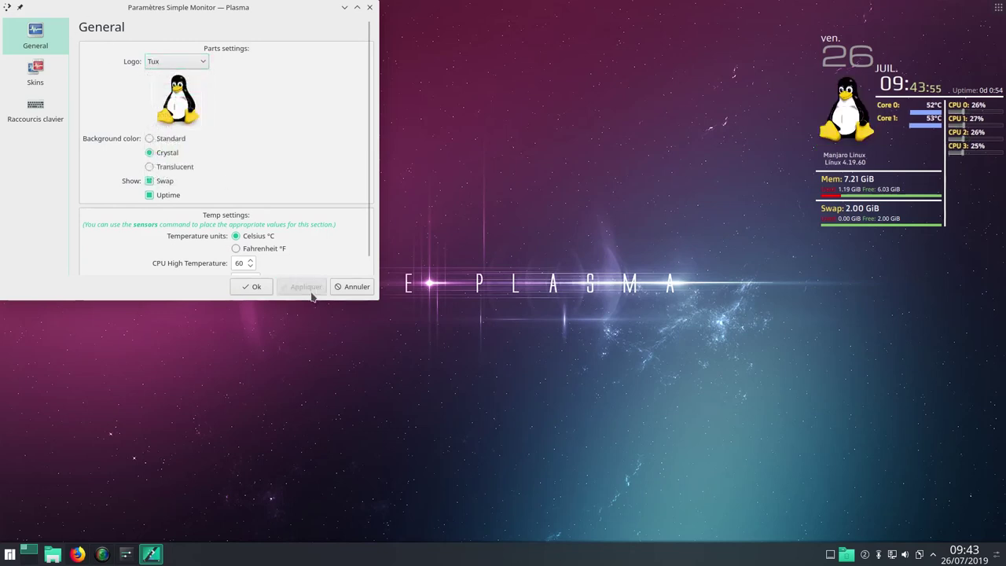
Apply the Standard background to the Simple Monitor widget, and return it to Crystal
{"action": "left_click", "coordinate": [150, 139]}
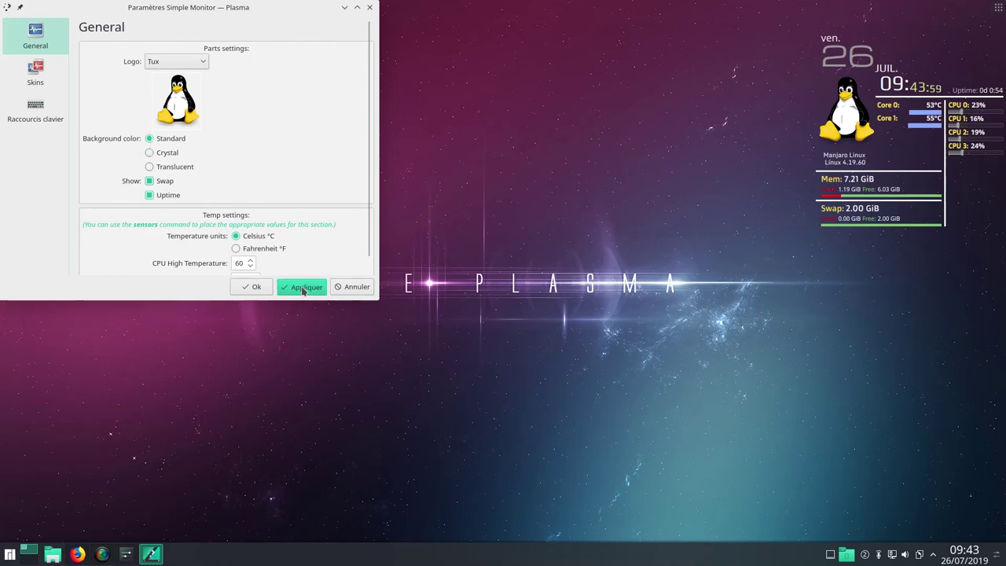
{"action": "left_click", "coordinate": [302, 288]}
{"action": "left_click", "coordinate": [150, 152]}
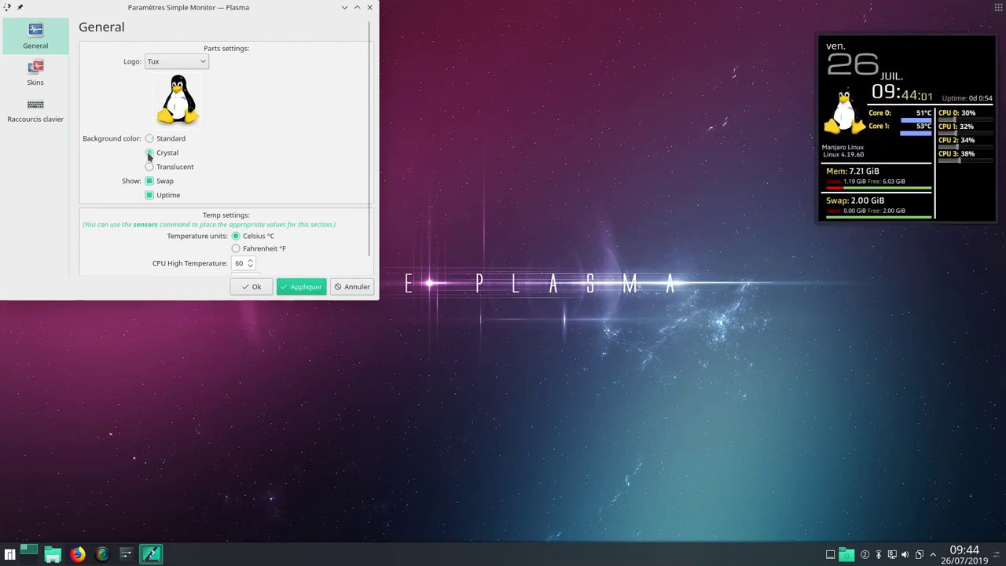
{"action": "left_click", "coordinate": [305, 288]}
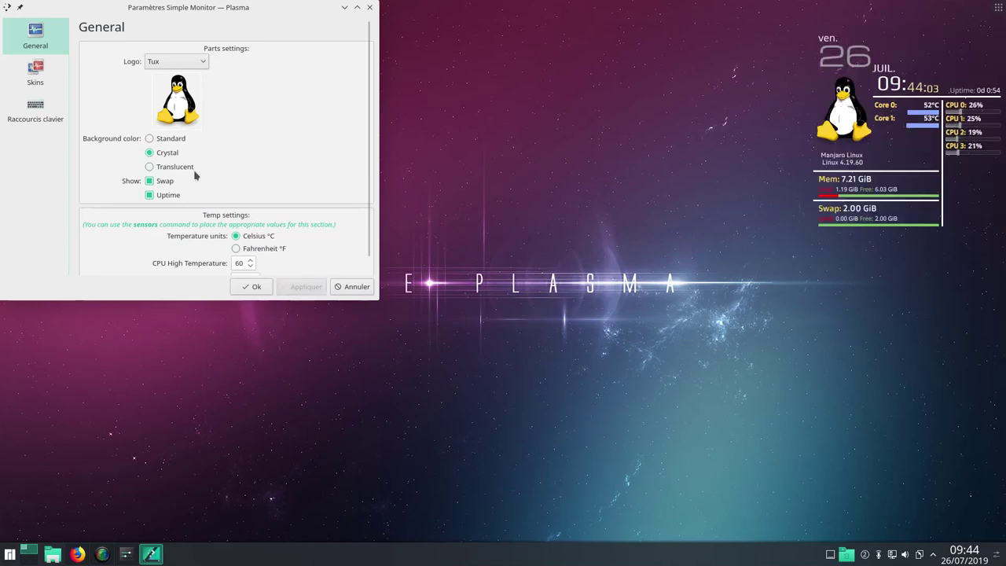
Apply the Translucent background to the Simple Monitor widget, and return it to Crystal
{"action": "left_click", "coordinate": [167, 168]}
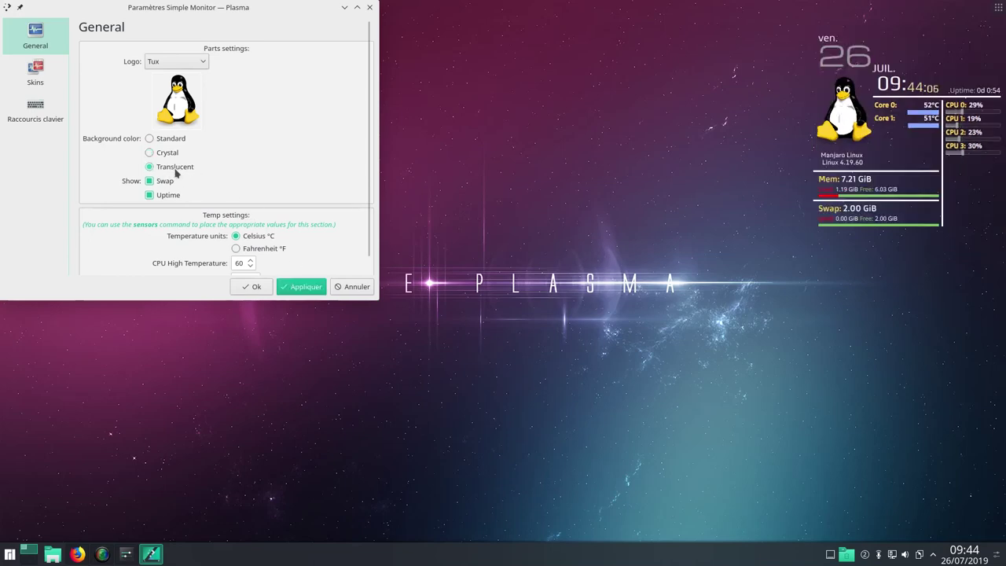
{"action": "left_click", "coordinate": [300, 287]}
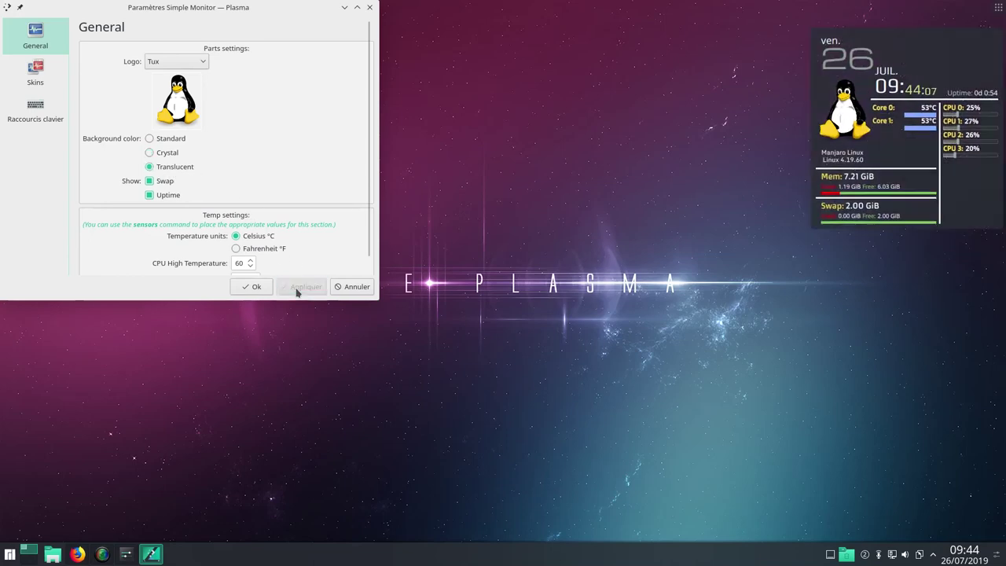
{"action": "left_click", "coordinate": [150, 153]}
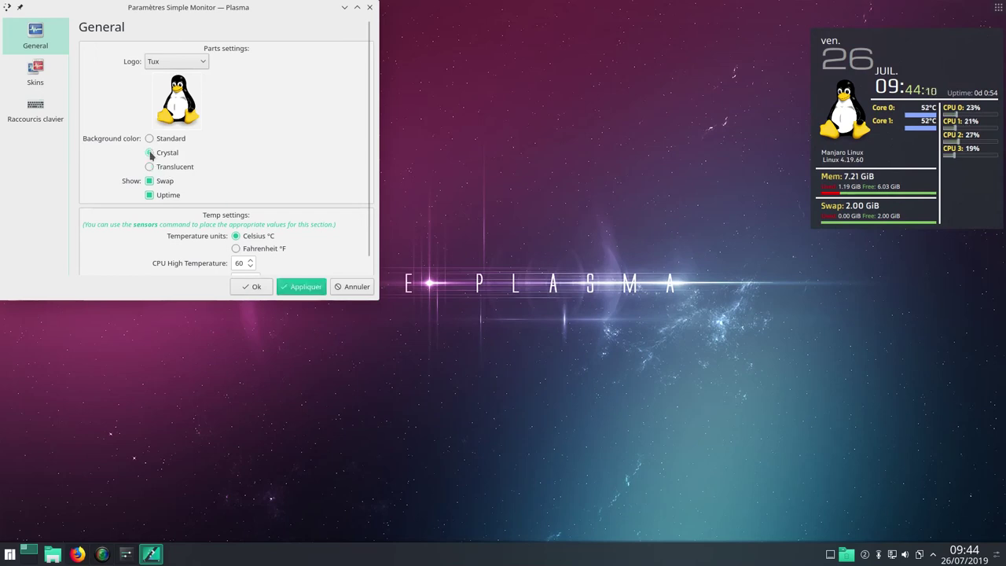
{"action": "left_click", "coordinate": [309, 289]}
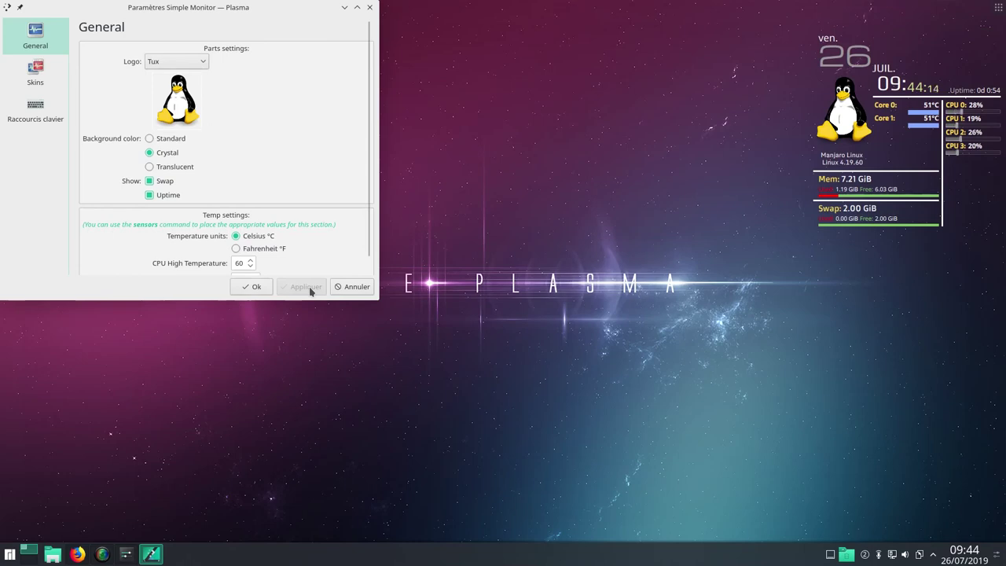
Apply the Column skin to the Simple Monitor widget
{"action": "left_click", "coordinate": [30, 77]}
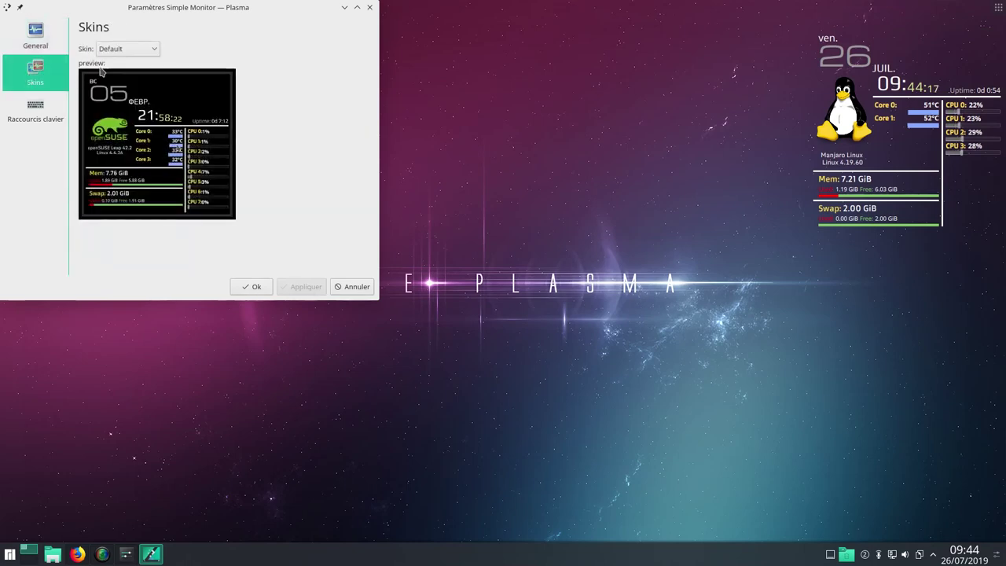
{"action": "left_click", "coordinate": [131, 50]}
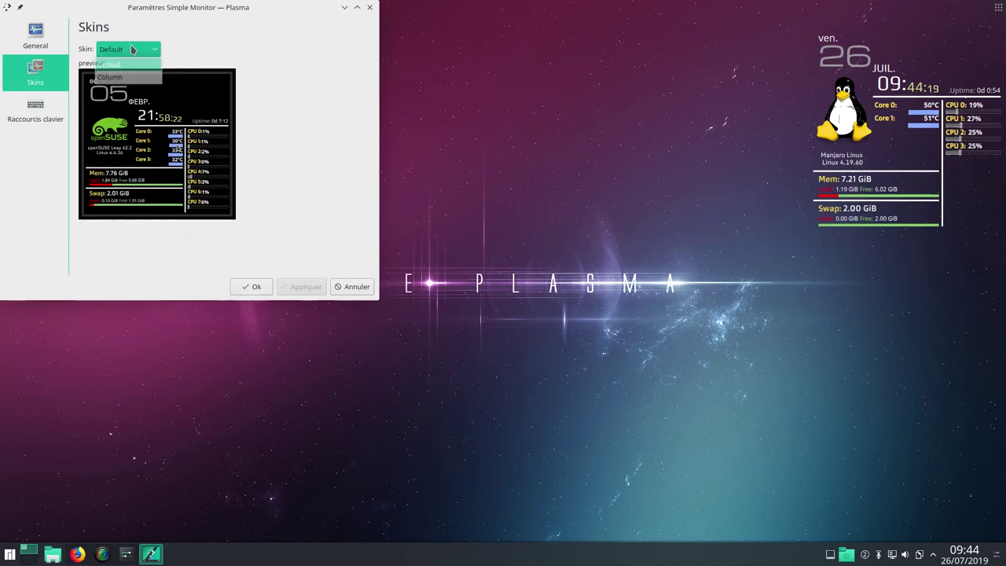
{"action": "left_click", "coordinate": [110, 77]}
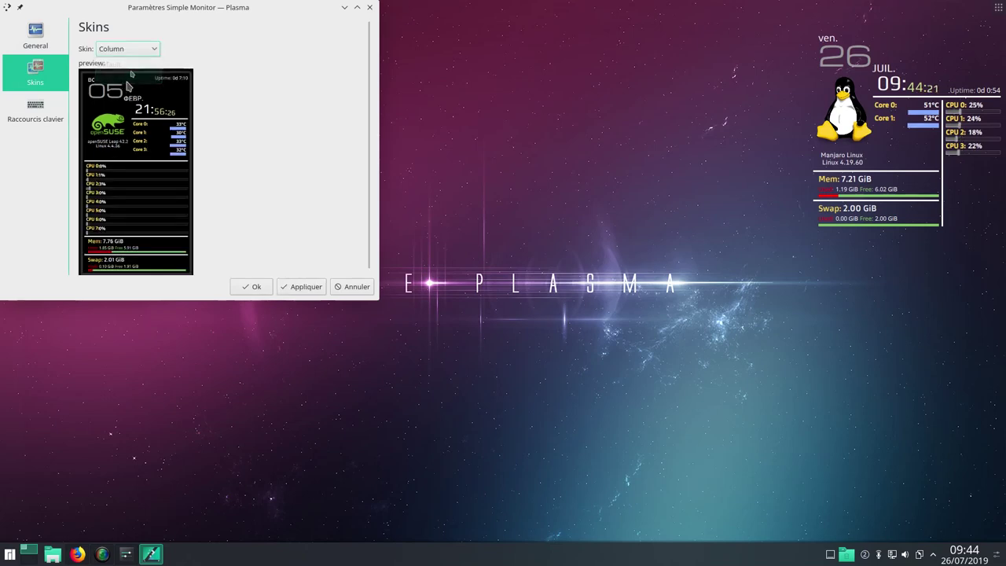
{"action": "left_click", "coordinate": [321, 288]}
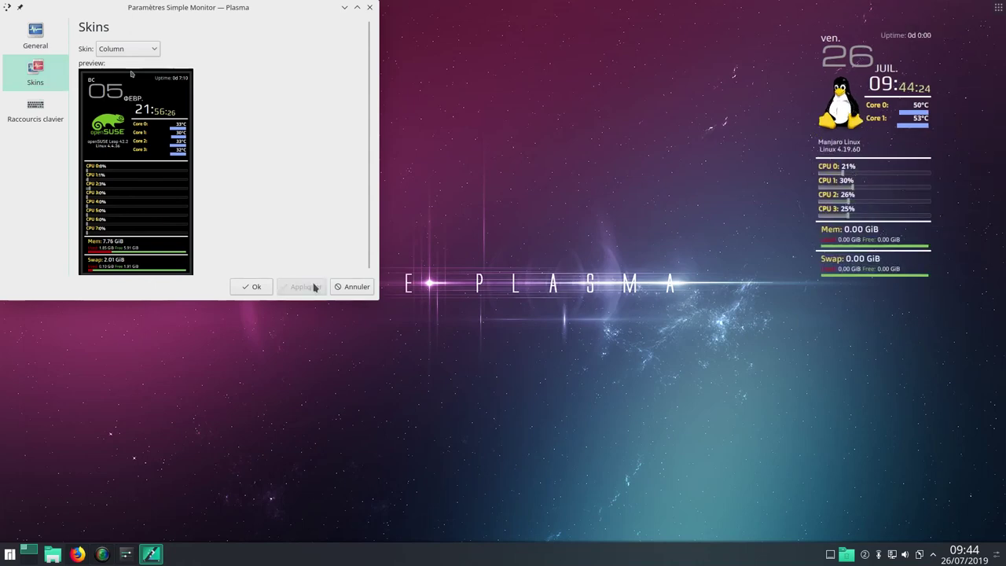
Set the Simple Monitor skin back to Default, apply it, and close the widget's settings
{"action": "left_click", "coordinate": [130, 49]}
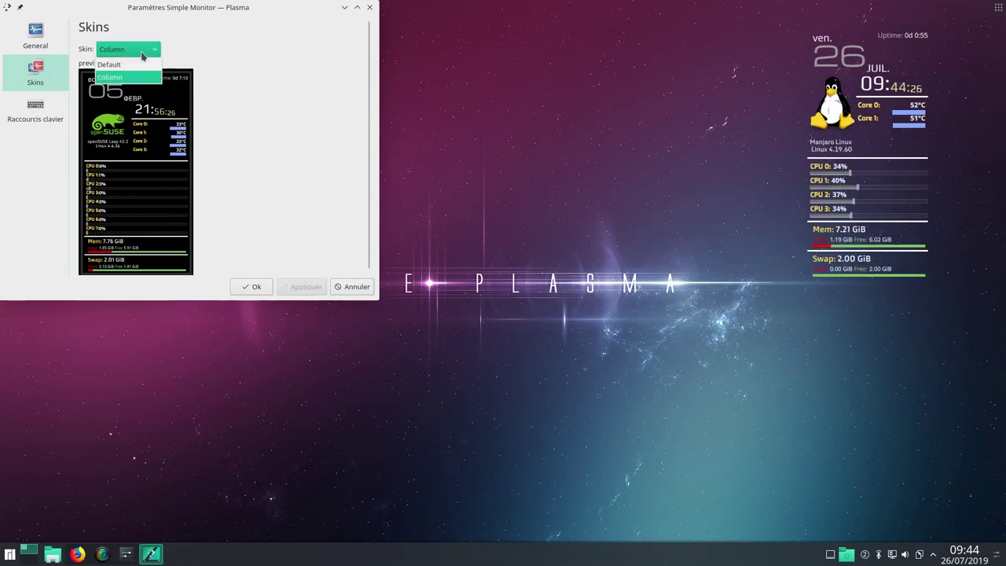
{"action": "left_click", "coordinate": [124, 66]}
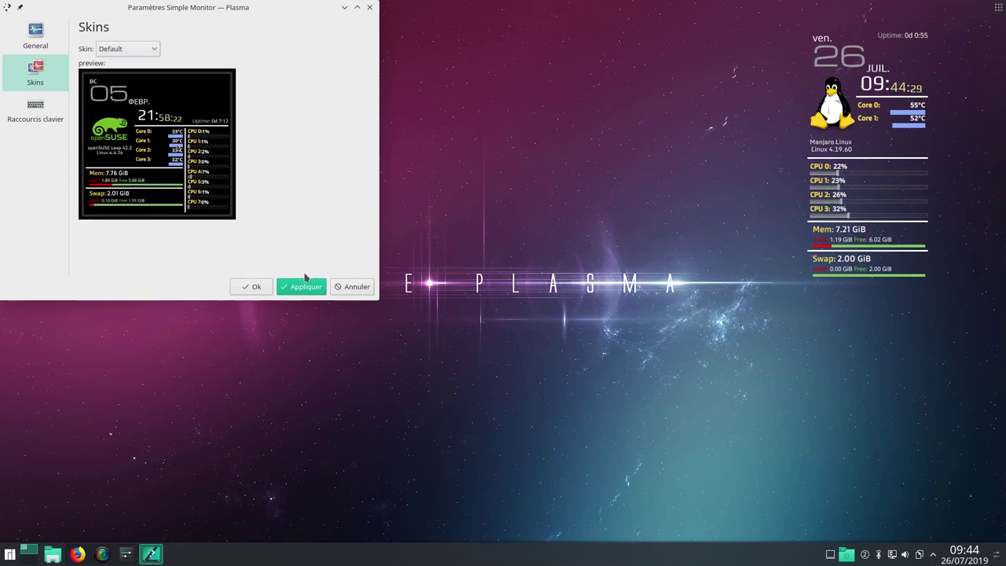
{"action": "left_click", "coordinate": [297, 287]}
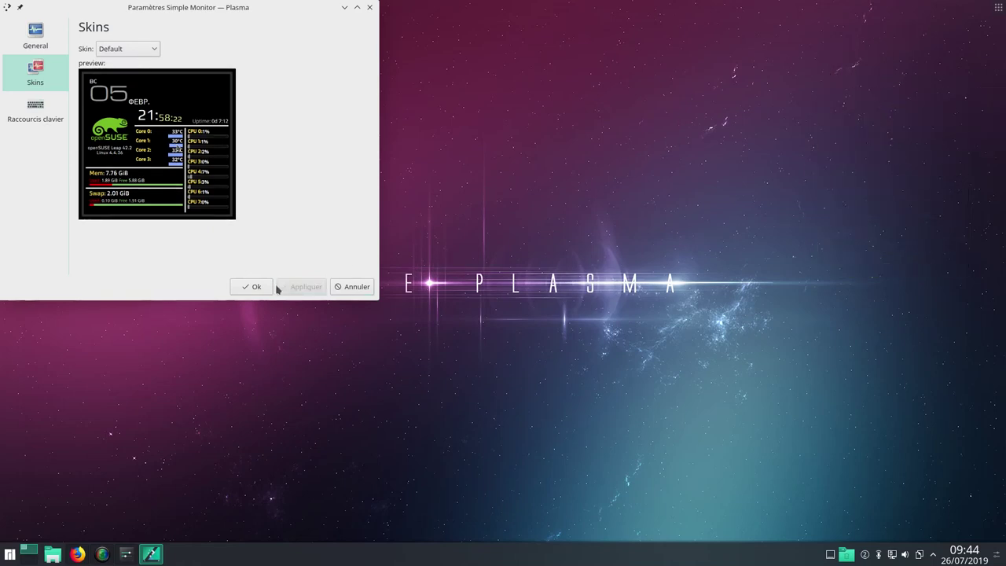
{"action": "left_click", "coordinate": [251, 287]}
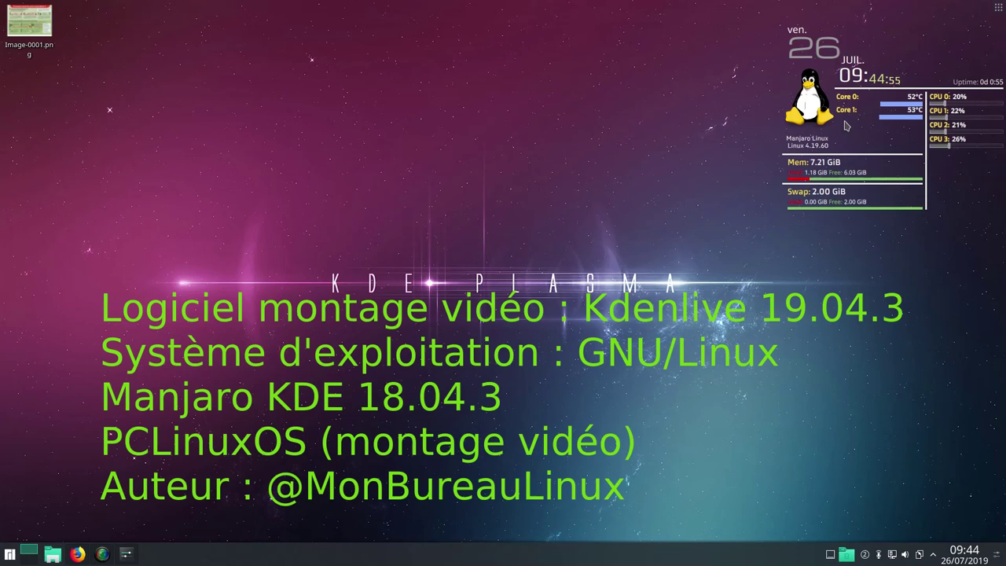
Open the system information centre and both package managers, Octopi and Add/Remove Software
{"action": "left_click", "coordinate": [9, 555]}
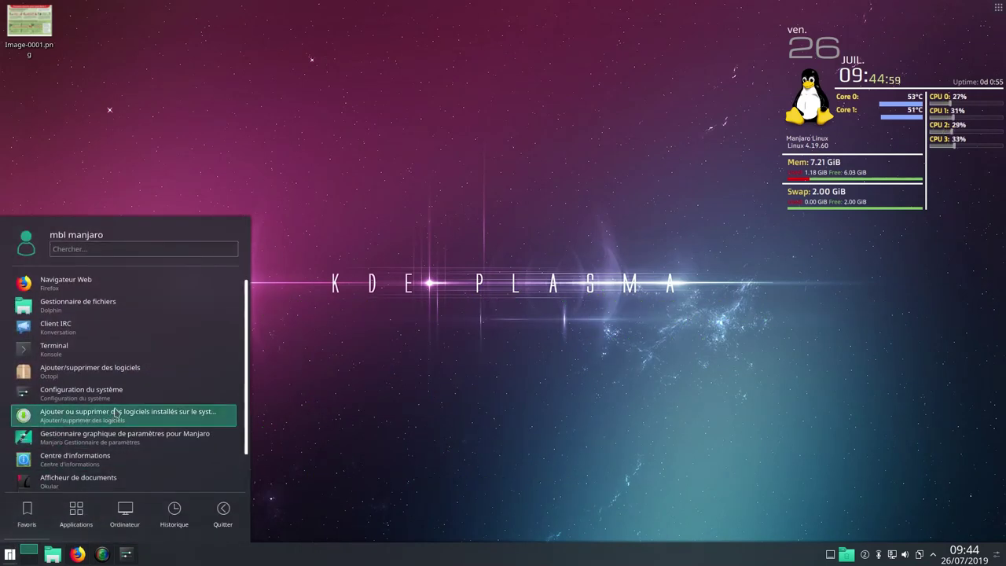
{"action": "left_click", "coordinate": [100, 460]}
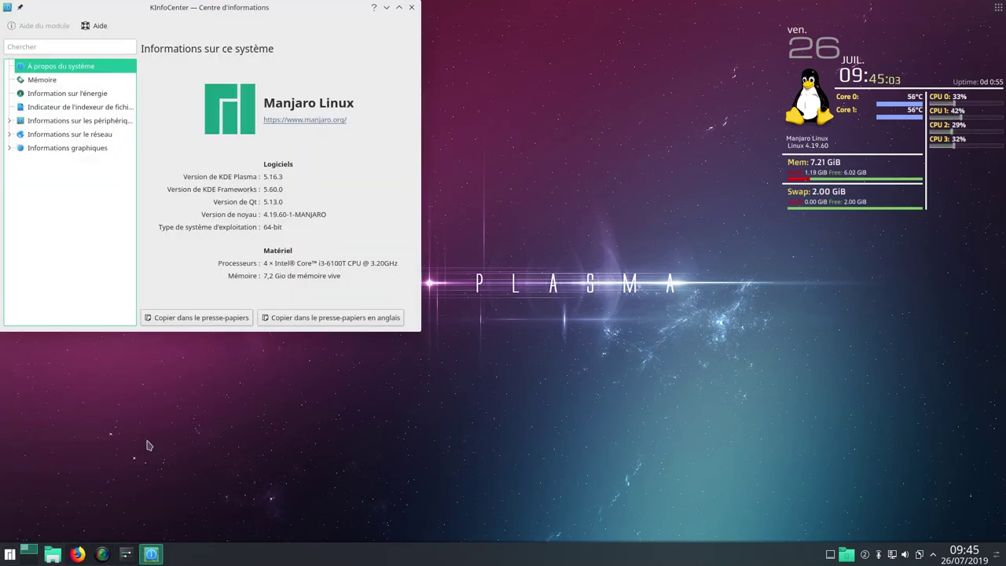
{"action": "left_click", "coordinate": [10, 554]}
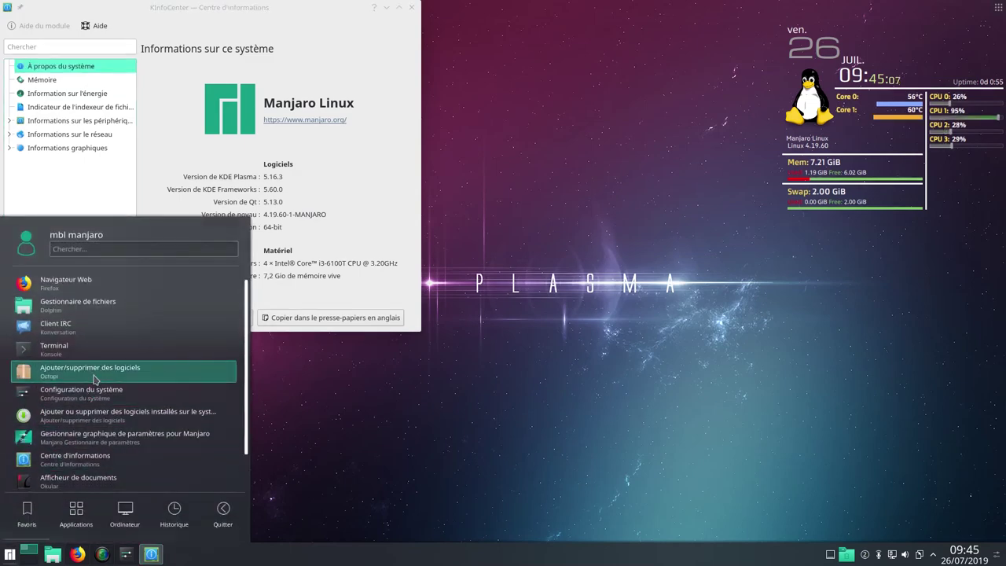
{"action": "left_click", "coordinate": [92, 375]}
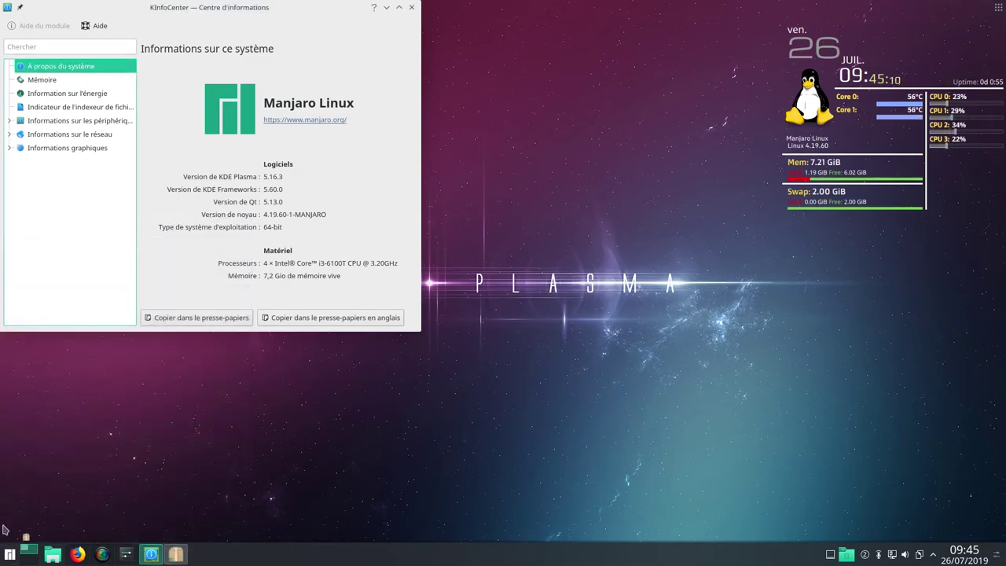
{"action": "left_click", "coordinate": [9, 554]}
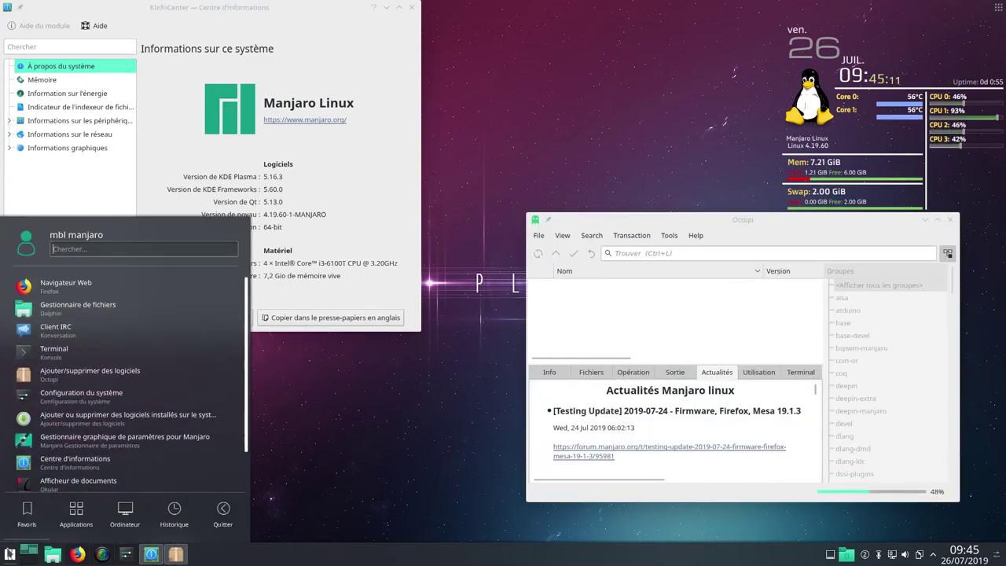
{"action": "left_click", "coordinate": [104, 416]}
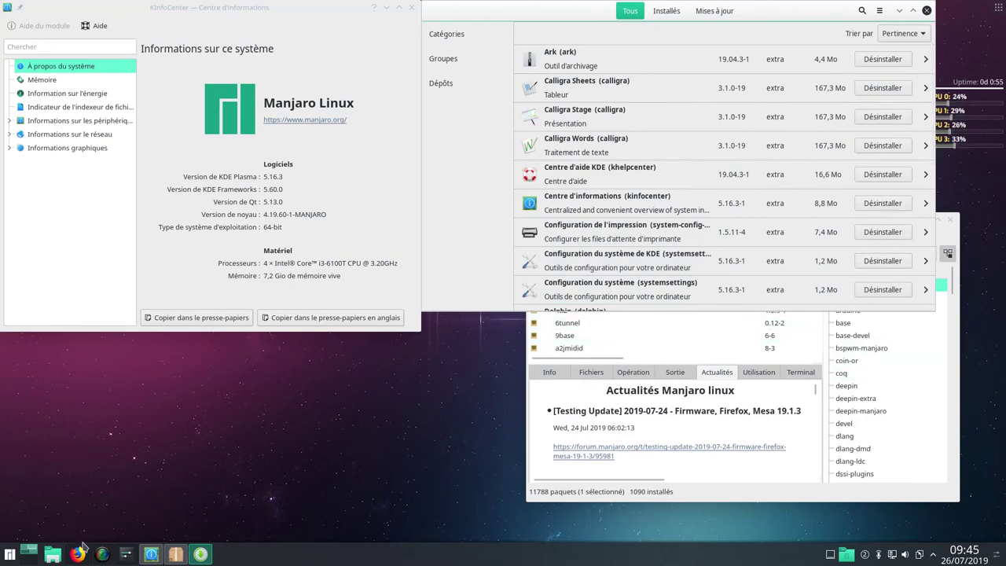
{"action": "left_click", "coordinate": [82, 551]}
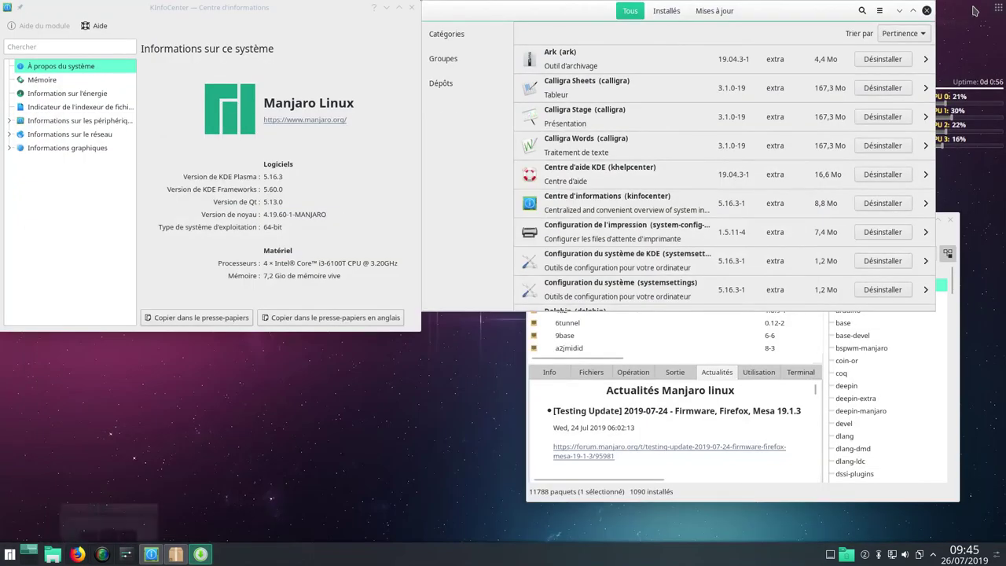
{"action": "left_click", "coordinate": [974, 8]}
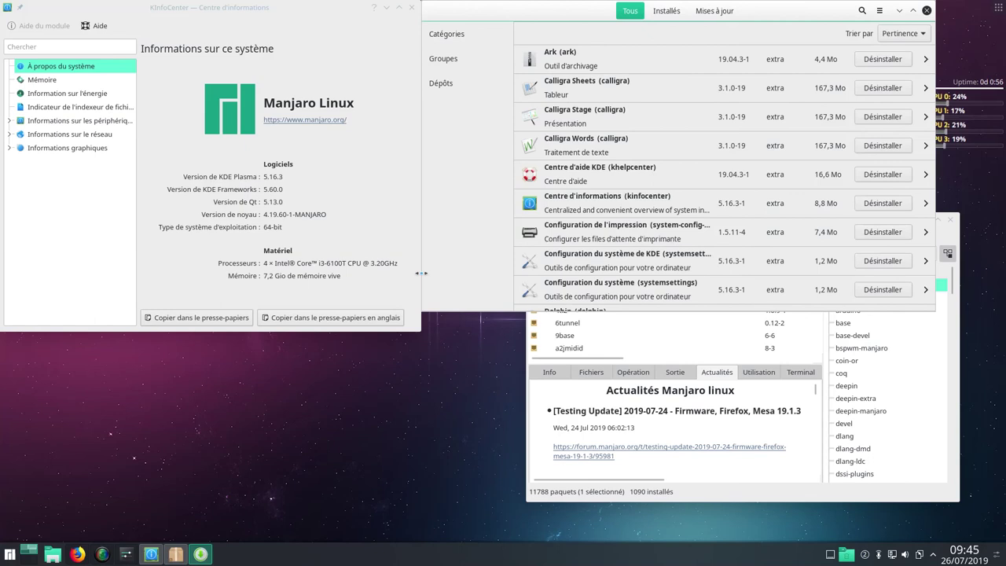
Open a Konsole terminal, run neofetch to show the system details, and move its window aside
{"action": "left_click", "coordinate": [9, 555]}
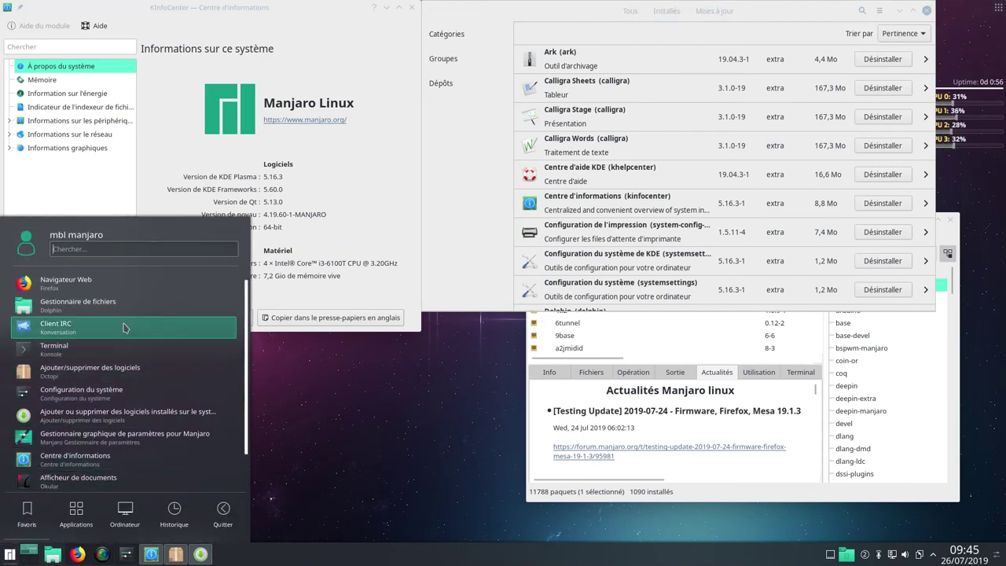
{"action": "left_click", "coordinate": [117, 348]}
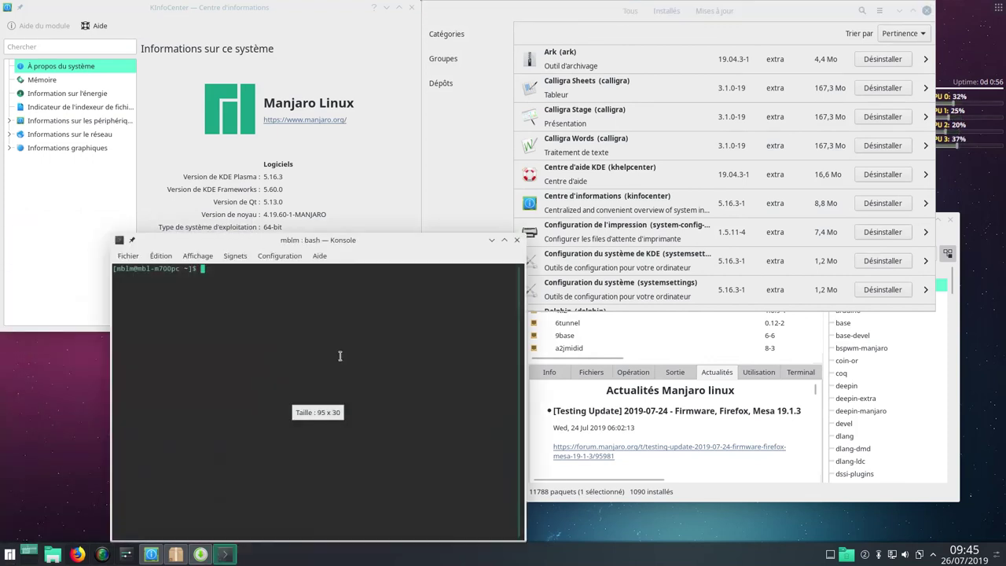
{"action": "type", "text": "ne"}
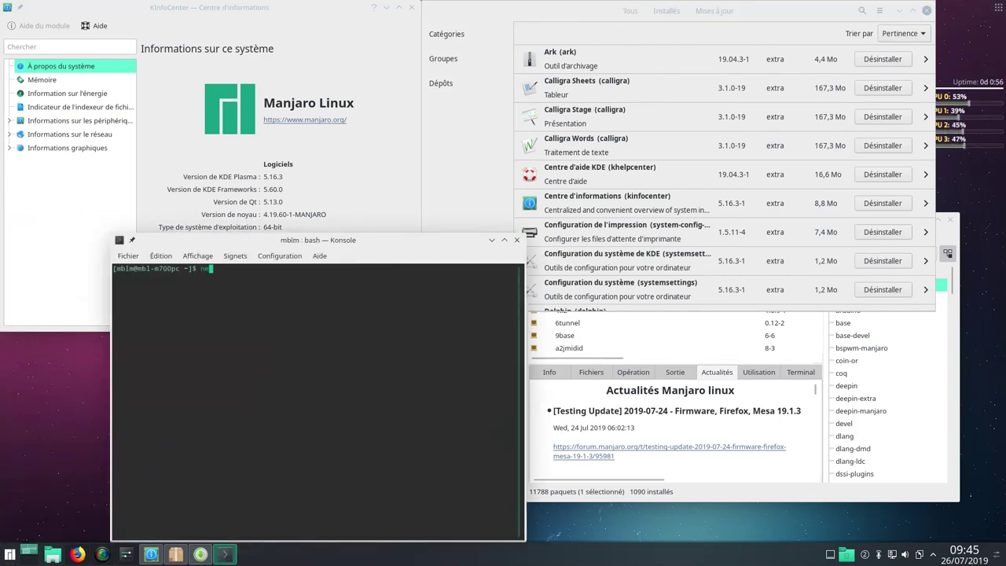
{"action": "type", "text": "ofetc"}
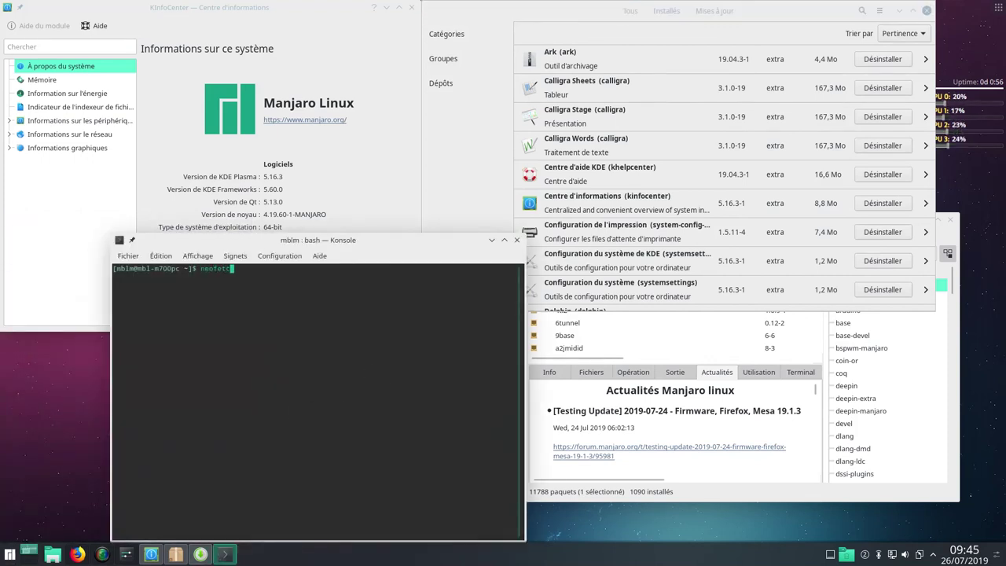
{"action": "type", "text": "h"}
{"action": "key", "text": "Return"}
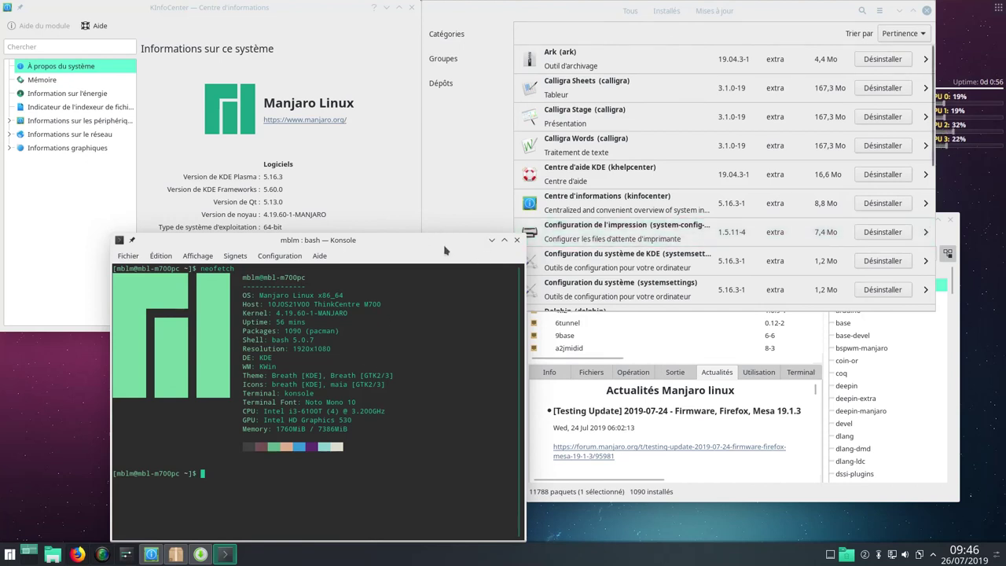
{"action": "left_click_drag", "start_coordinate": [443, 245], "coordinate": [357, 211]}
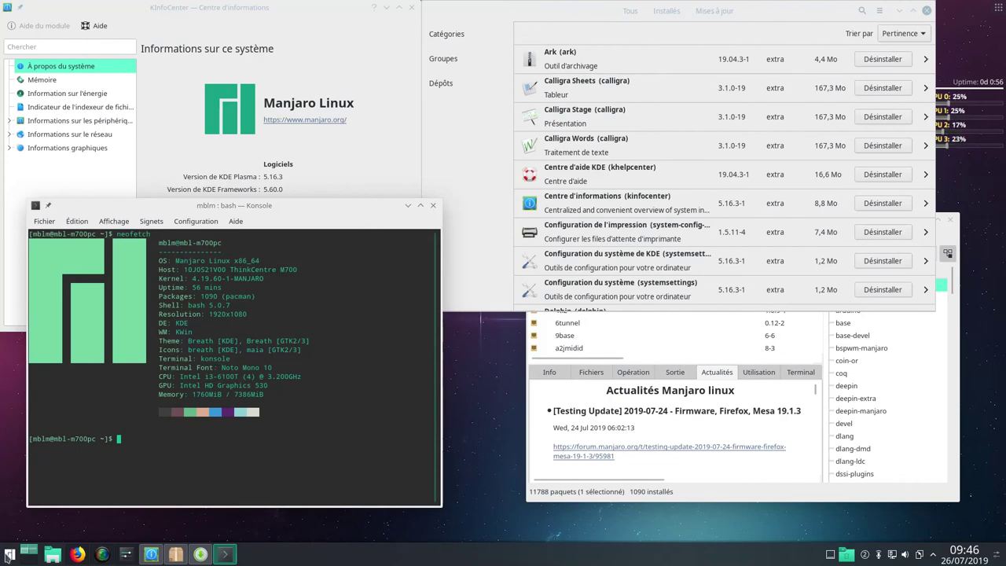
Open a second Konsole terminal, run htop to view the running processes, and close that window despite the active process
{"action": "left_click", "coordinate": [8, 556]}
{"action": "left_click", "coordinate": [82, 355]}
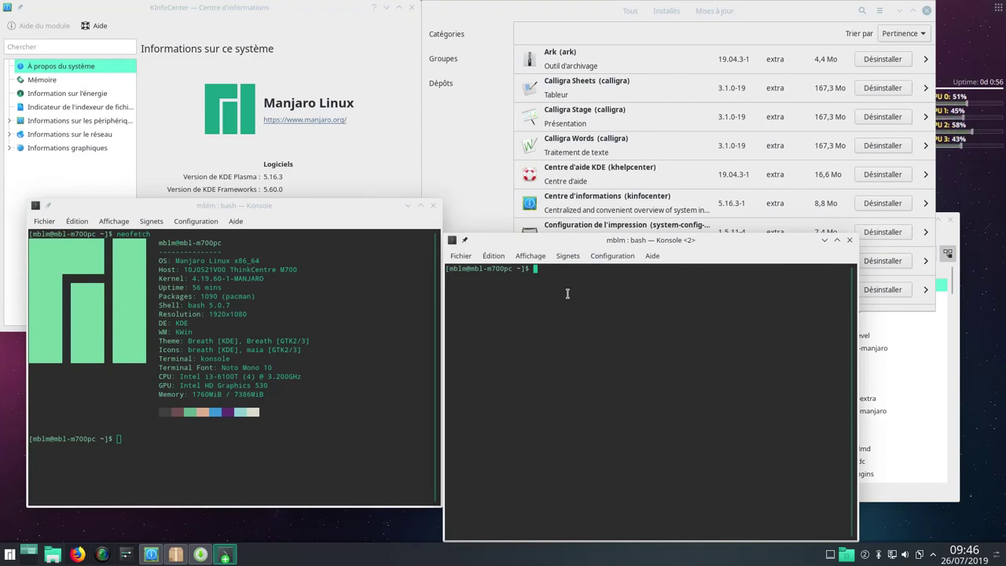
{"action": "type", "text": "htop"}
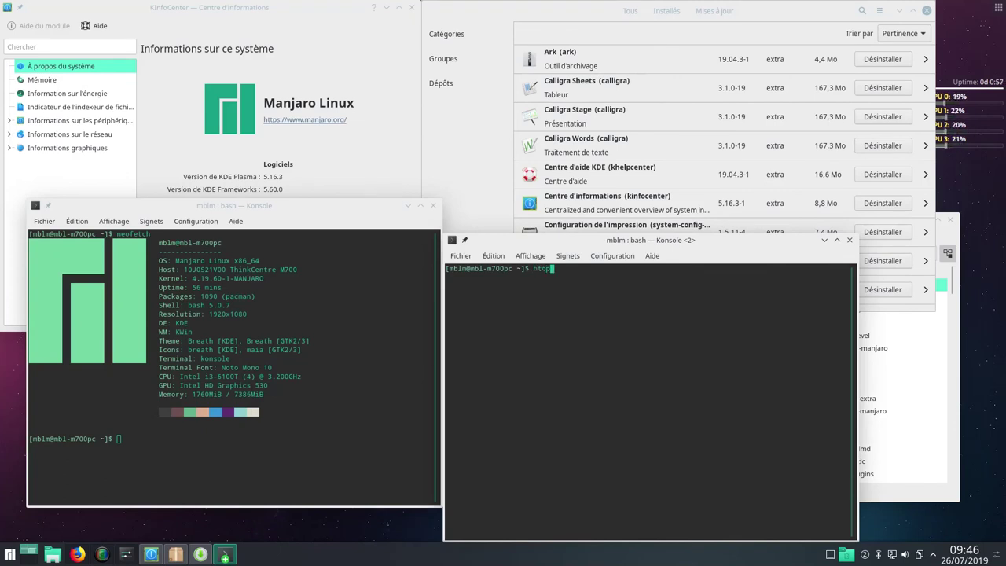
{"action": "key", "text": "Return"}
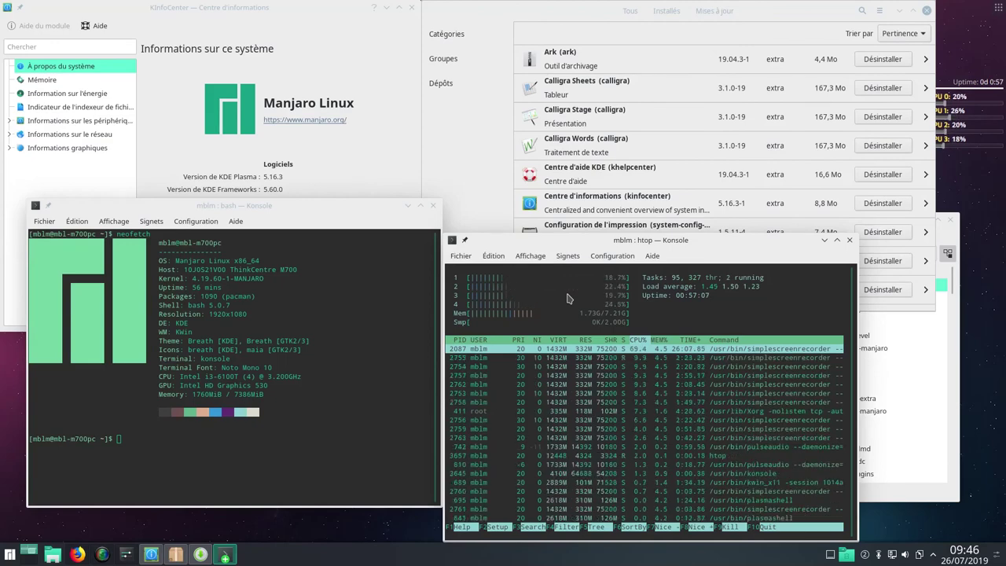
{"action": "left_click", "coordinate": [849, 241]}
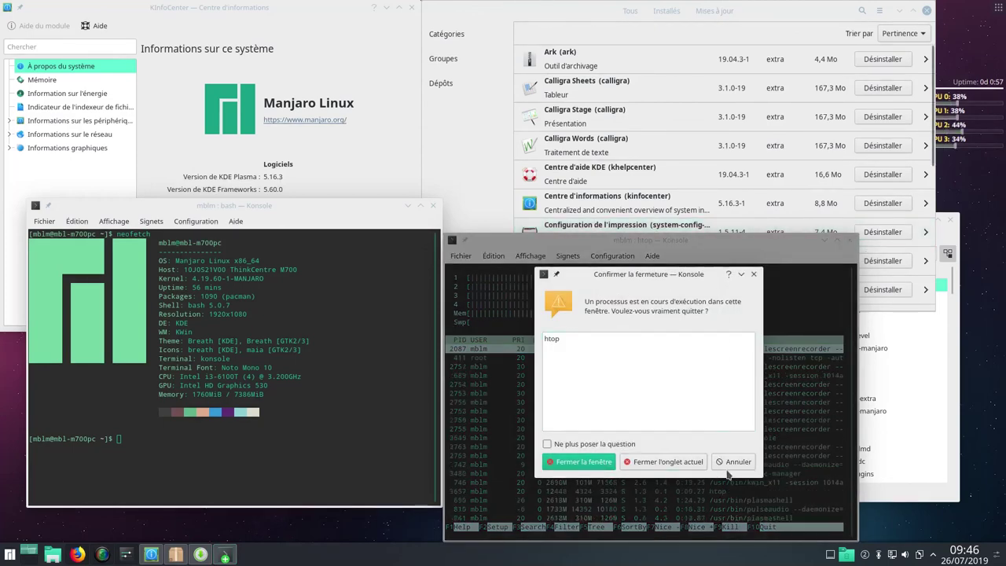
{"action": "left_click", "coordinate": [570, 464]}
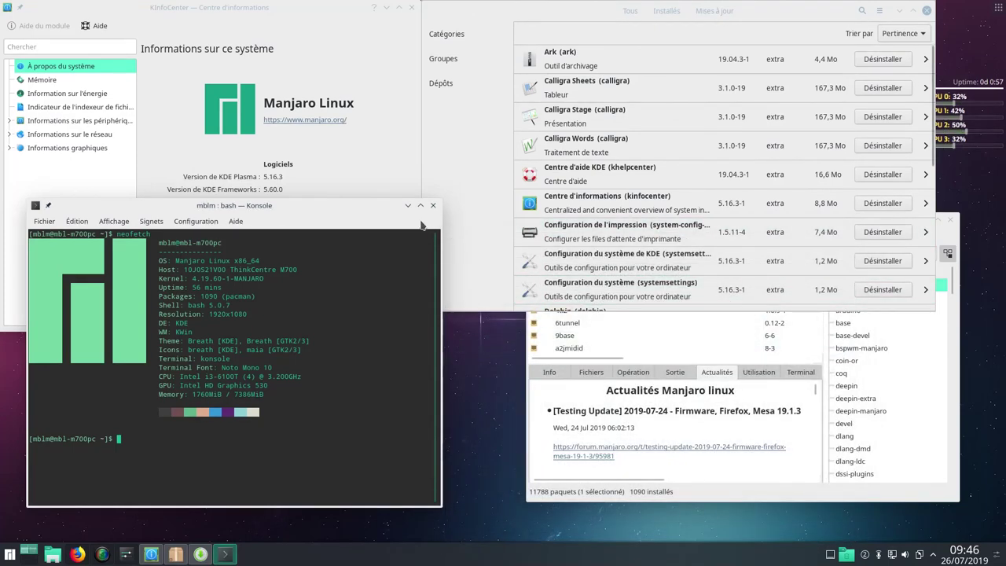
Close the remaining terminal, both package managers and the information centre
{"action": "left_click", "coordinate": [432, 206]}
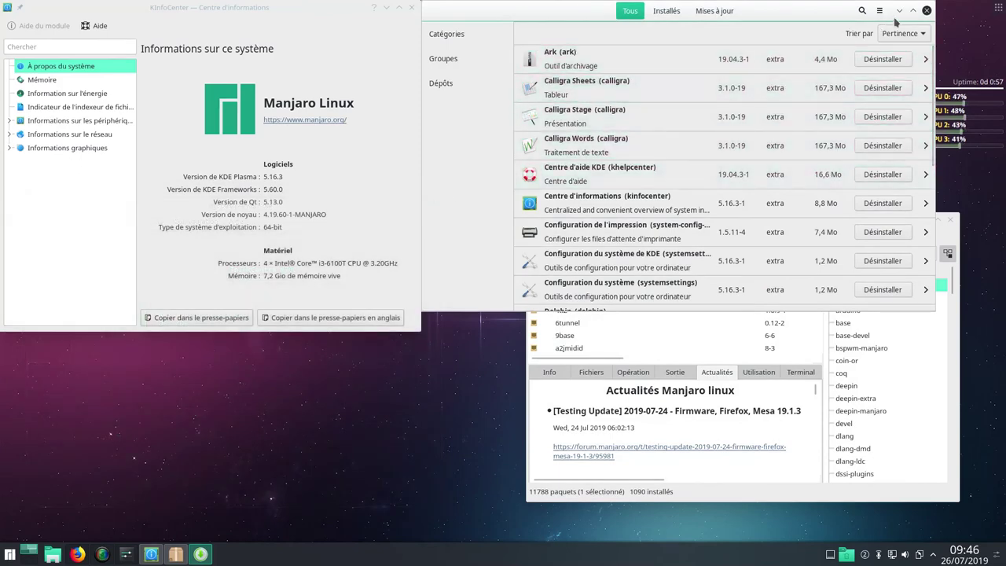
{"action": "left_click", "coordinate": [926, 10]}
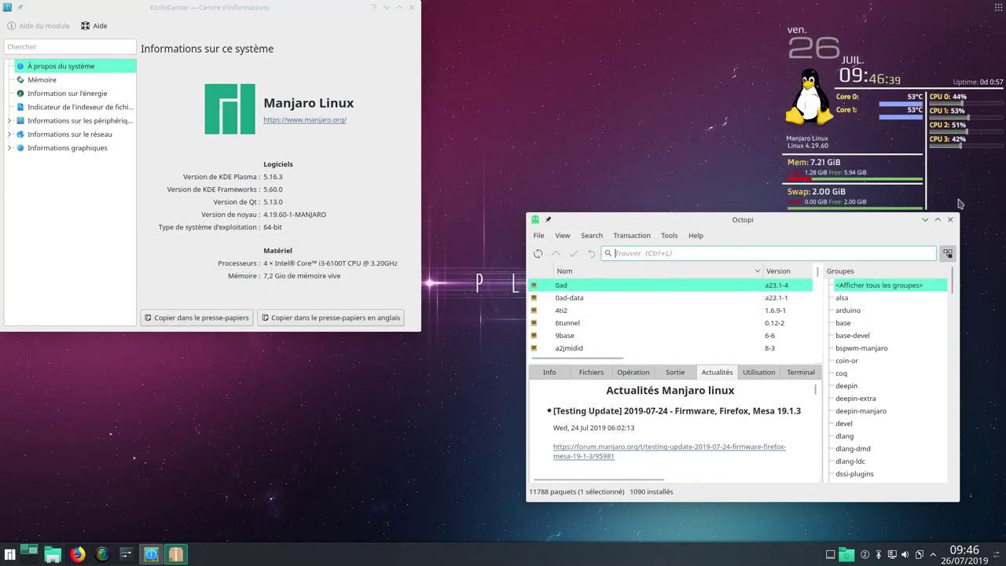
{"action": "left_click", "coordinate": [949, 219]}
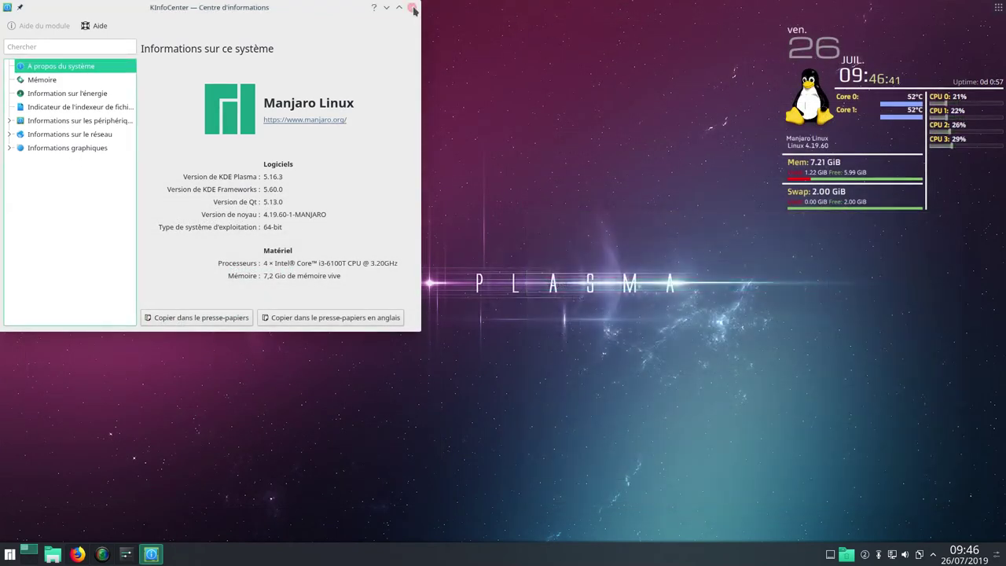
{"action": "left_click", "coordinate": [412, 8]}
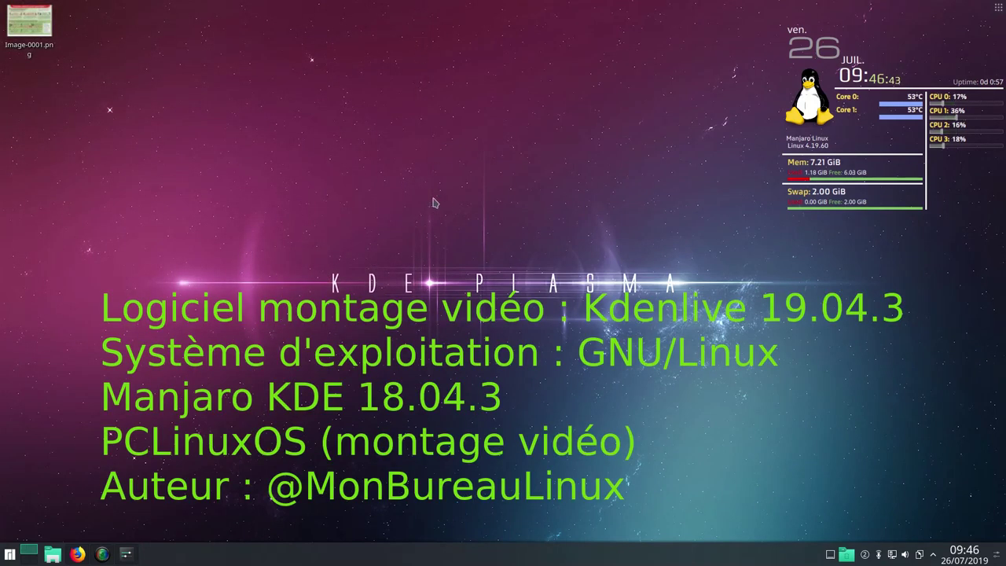